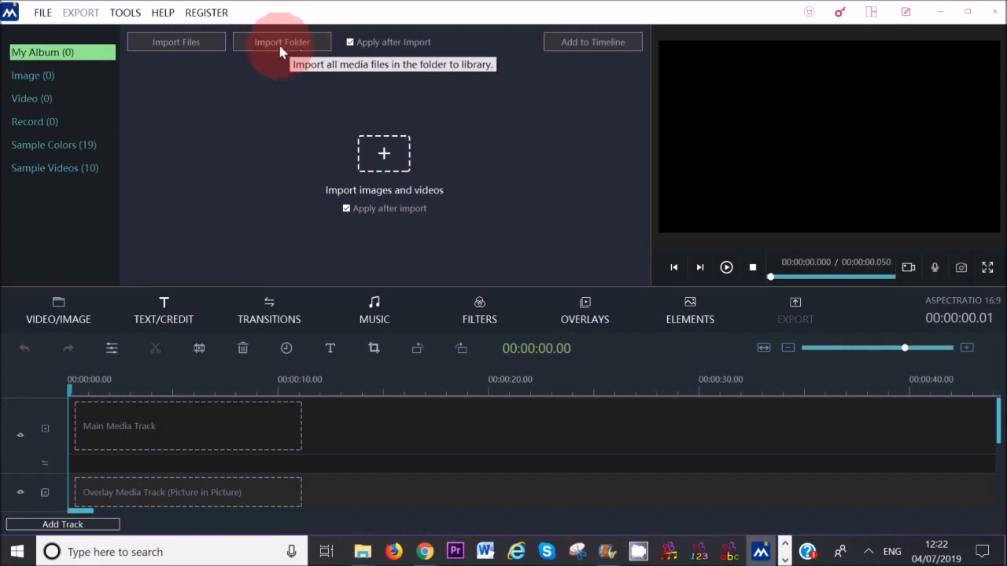
Import the still image and all the MVI video clips from the Movie maker folder, adding them to the timeline.
click(389, 151)
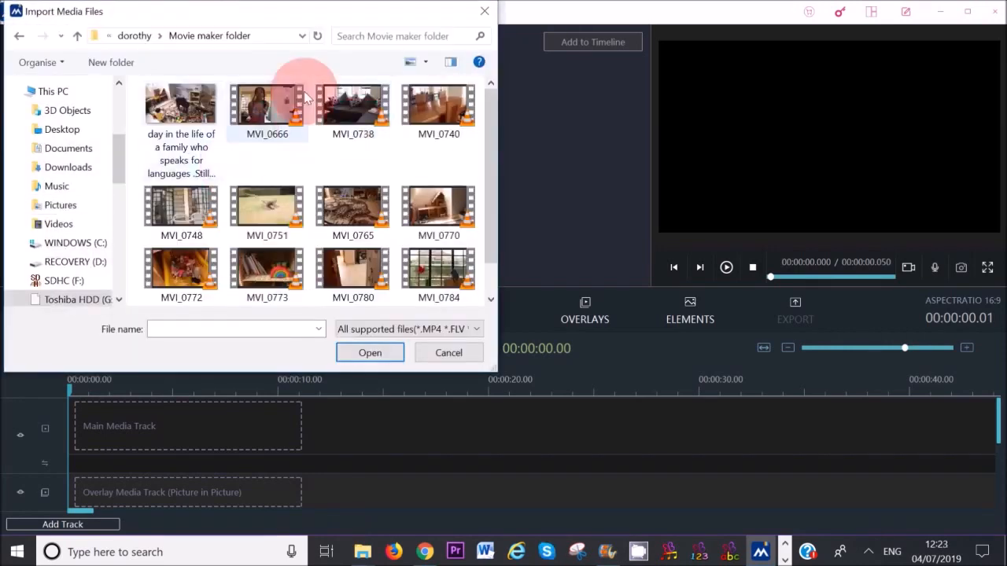
click(188, 114)
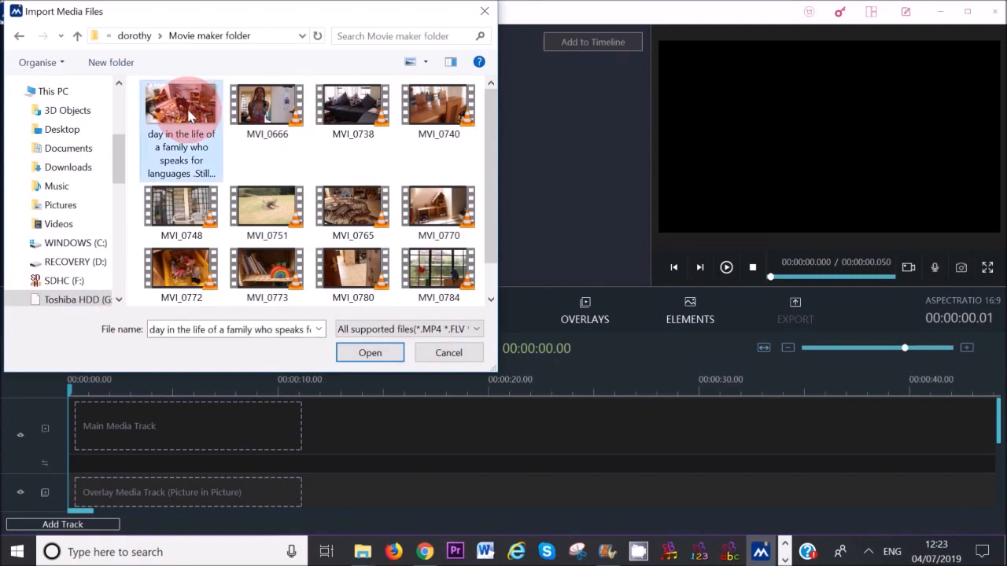
ctrl+click(263, 126)
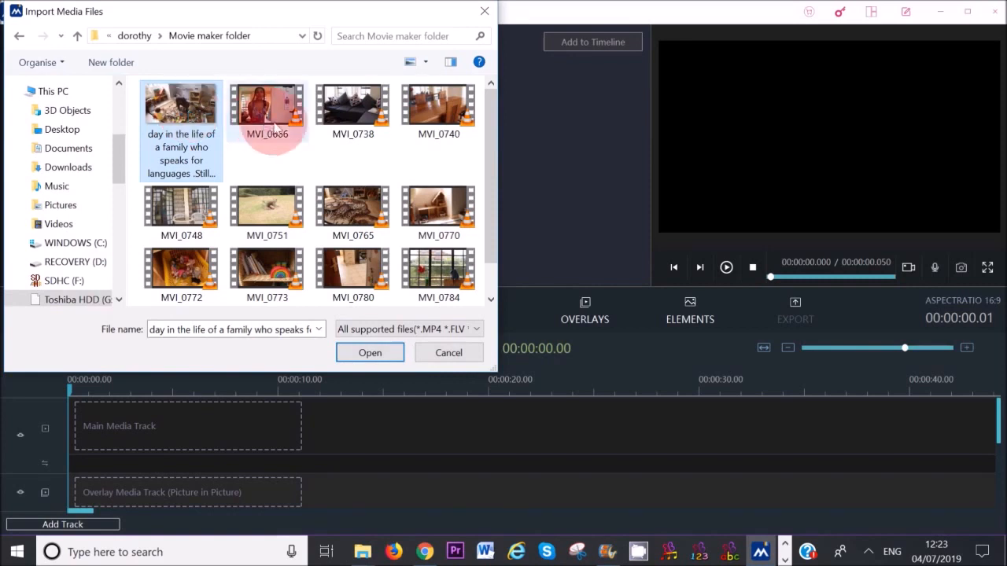
ctrl+click(346, 128)
ctrl+click(433, 128)
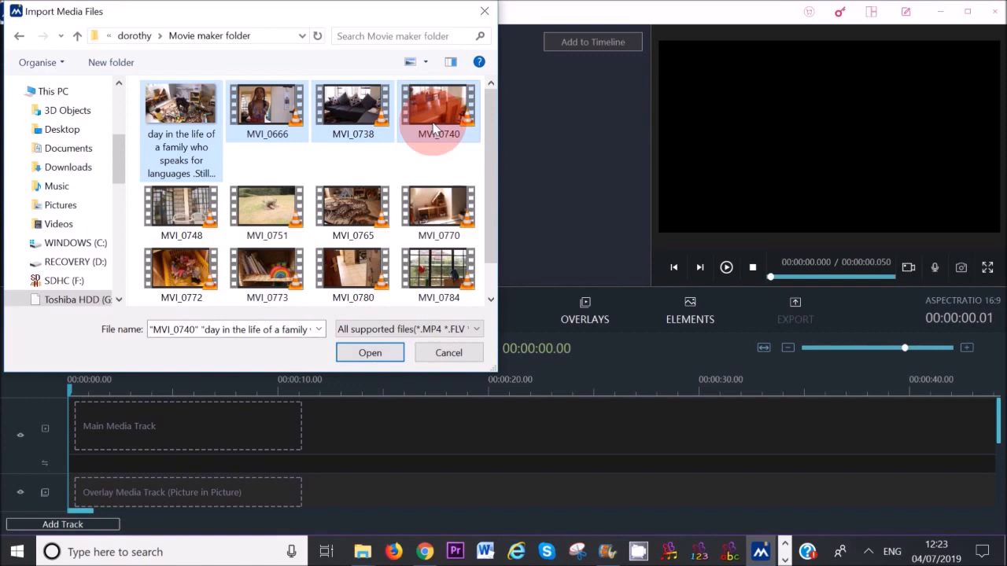
drag(132, 197, 467, 317)
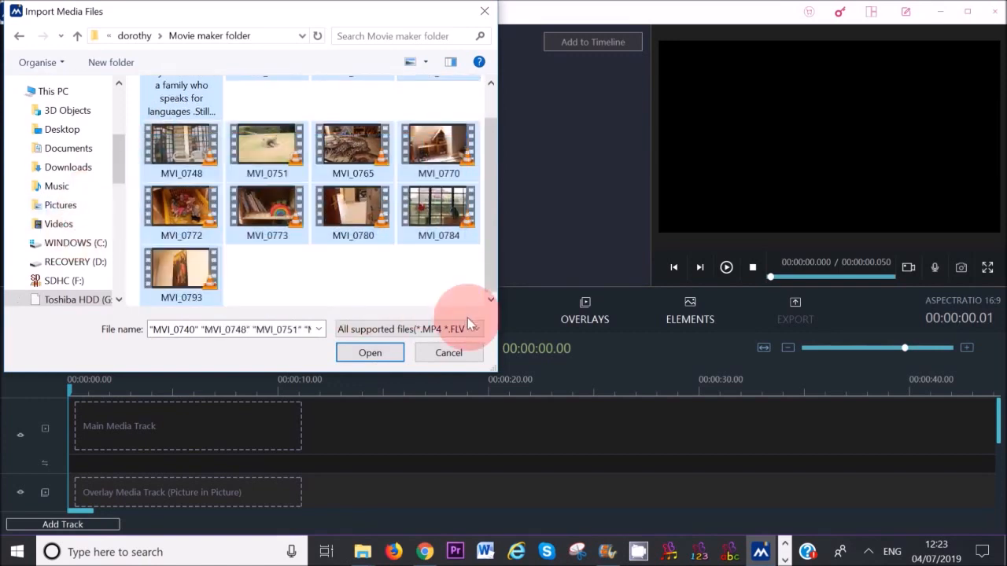
click(366, 353)
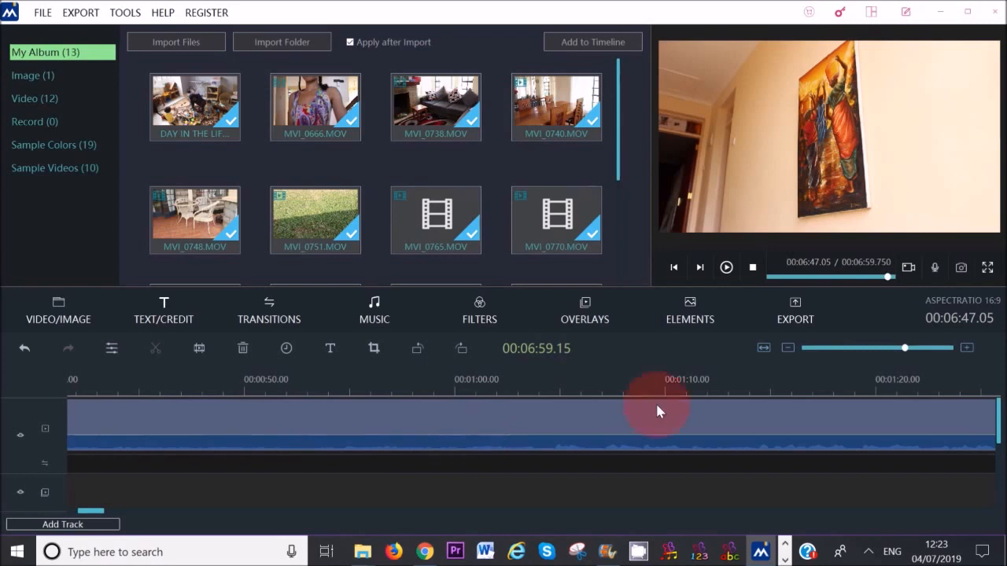
Fit the whole project in the timeline, play its opening from the start, and return the playhead to the beginning.
click(765, 348)
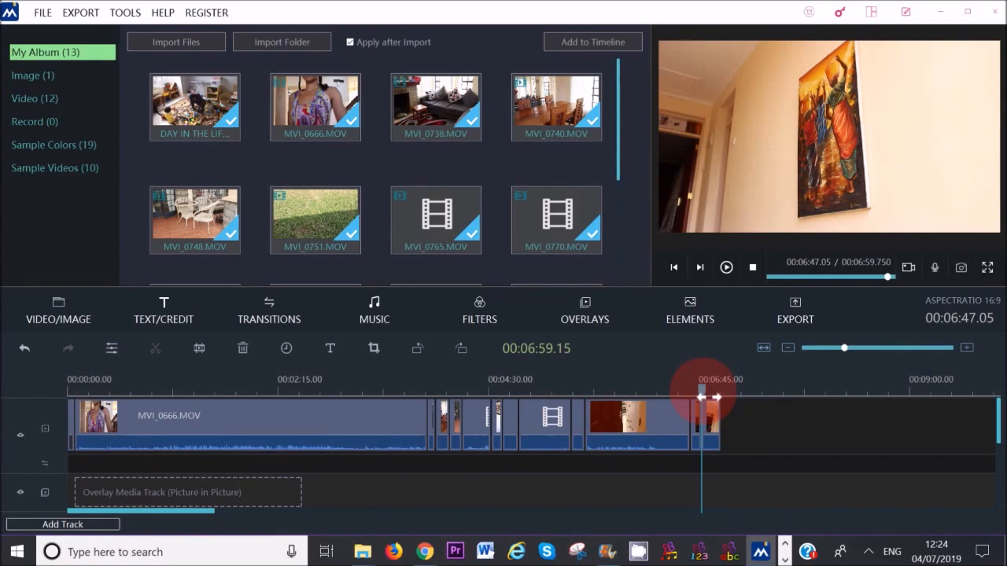
drag(701, 398, 89, 417)
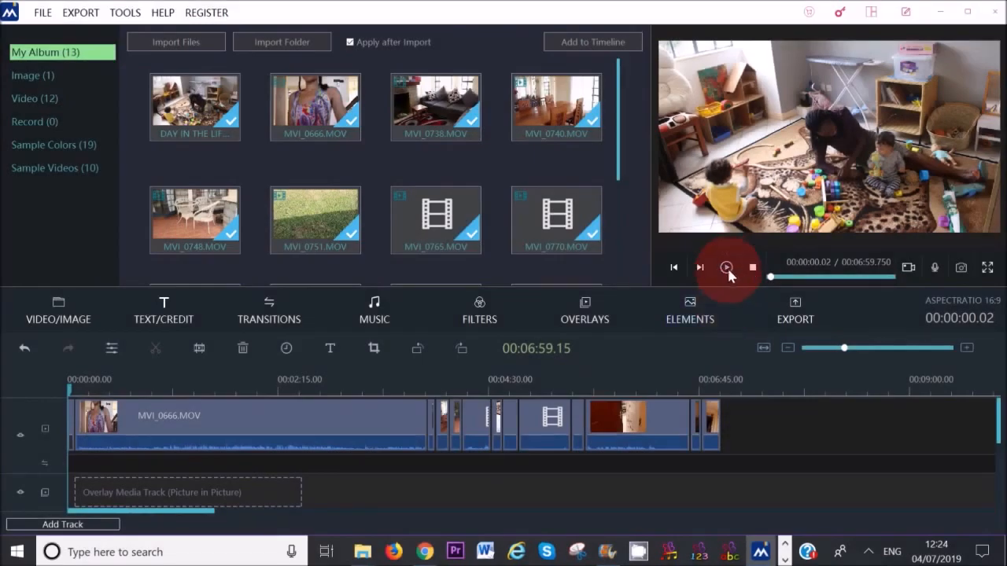
click(727, 268)
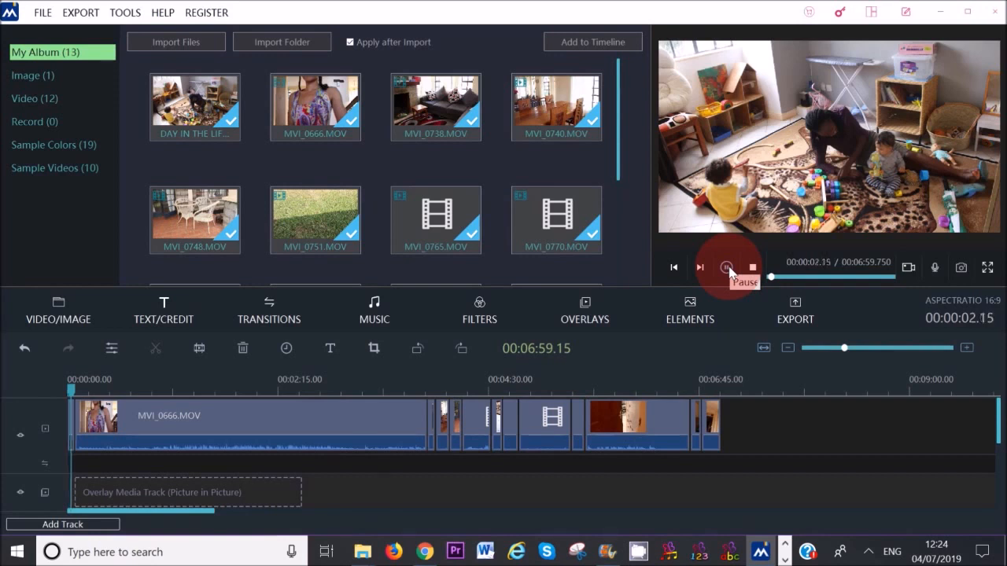
click(727, 268)
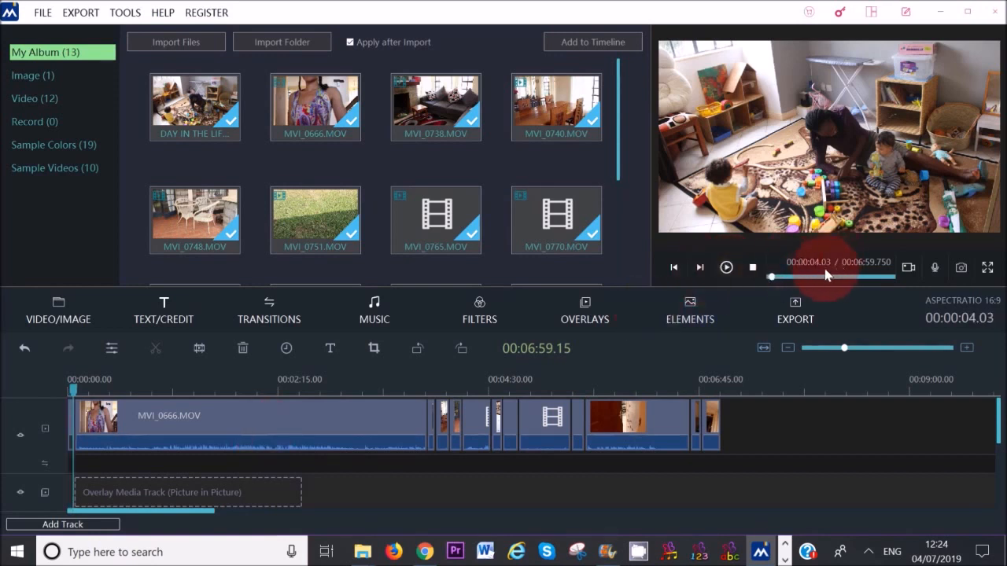
click(726, 269)
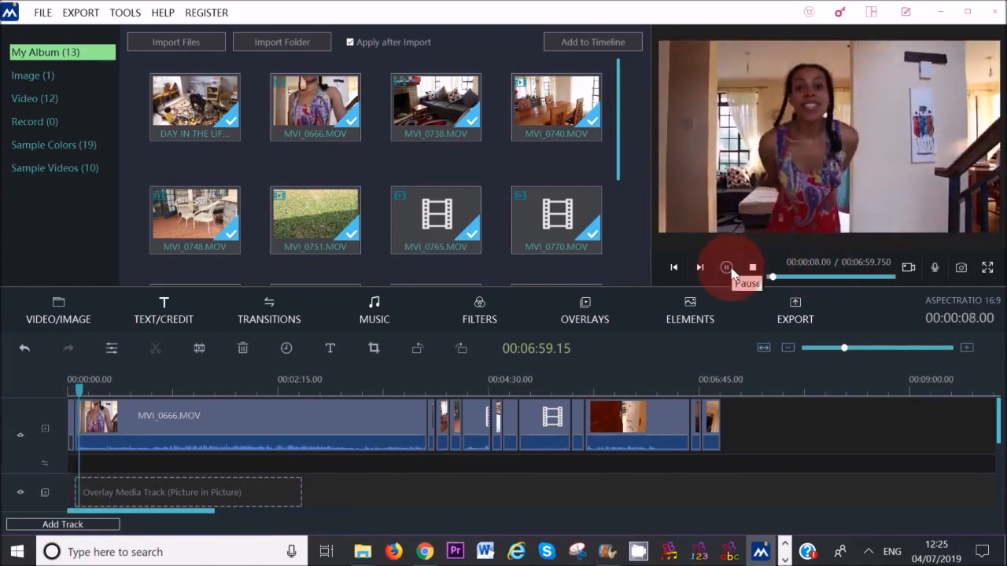
click(727, 268)
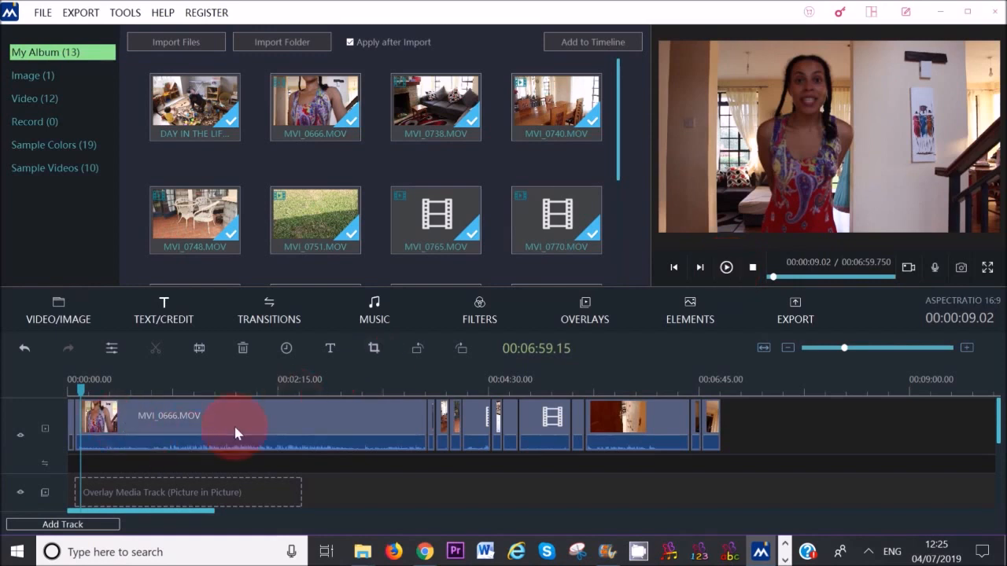
click(68, 393)
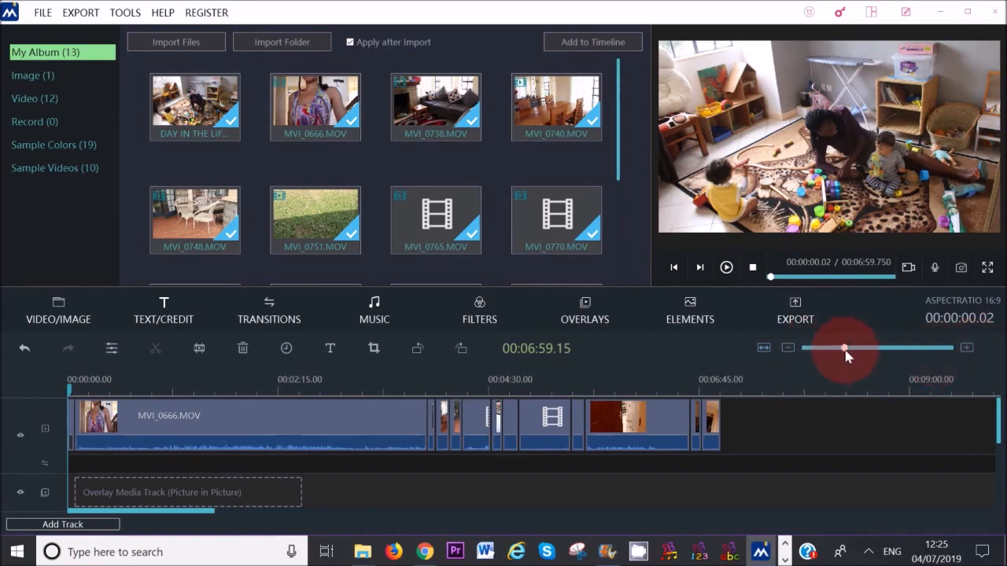
Set the duration of the still image at the start of the main media track to 2 seconds.
drag(844, 348, 897, 348)
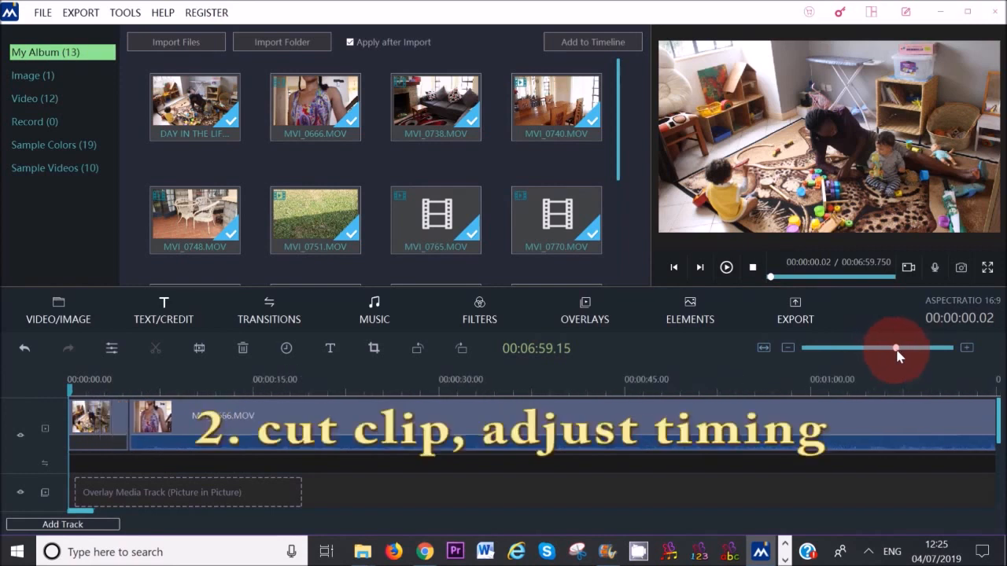
click(102, 424)
double_click(97, 423)
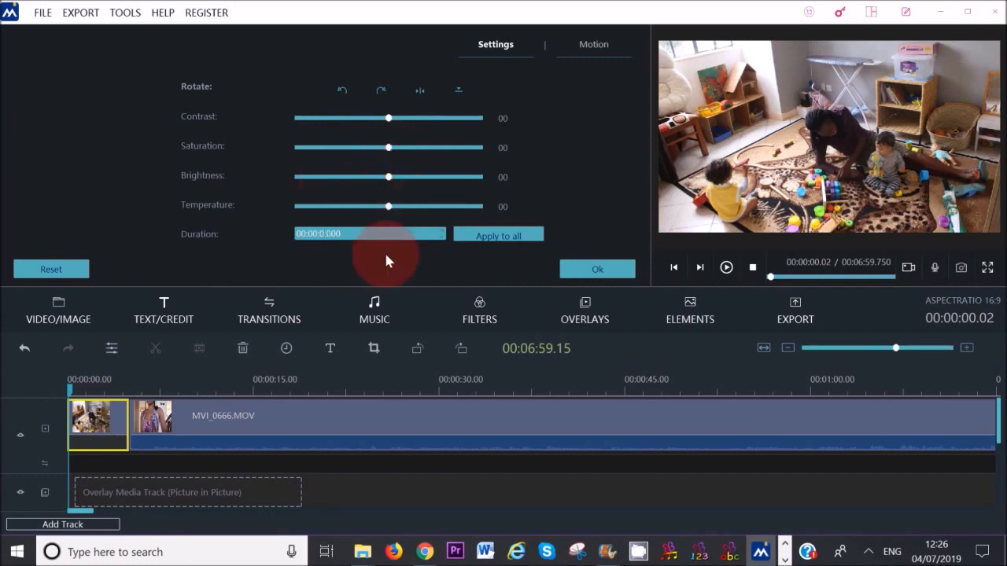
click(325, 235)
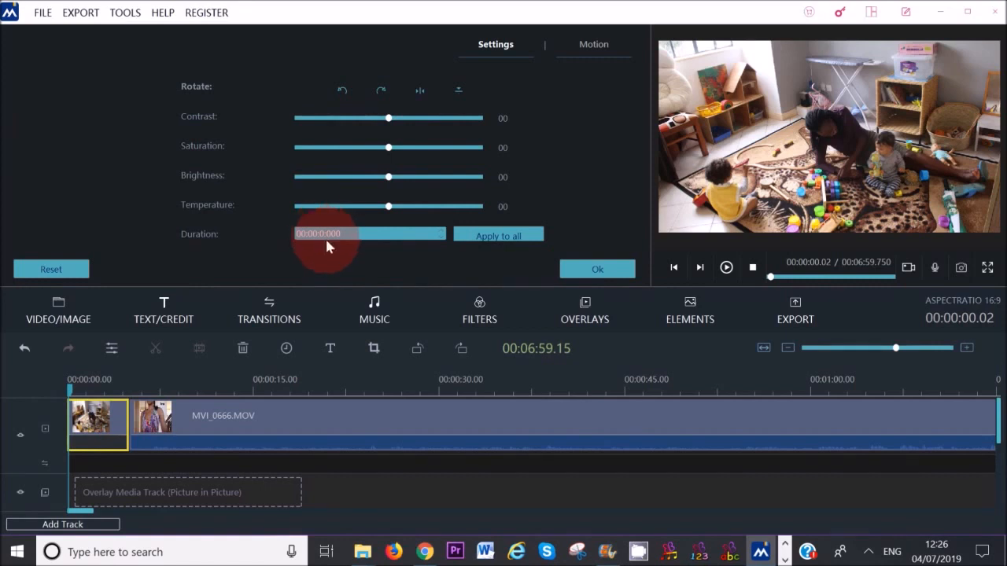
text(2)
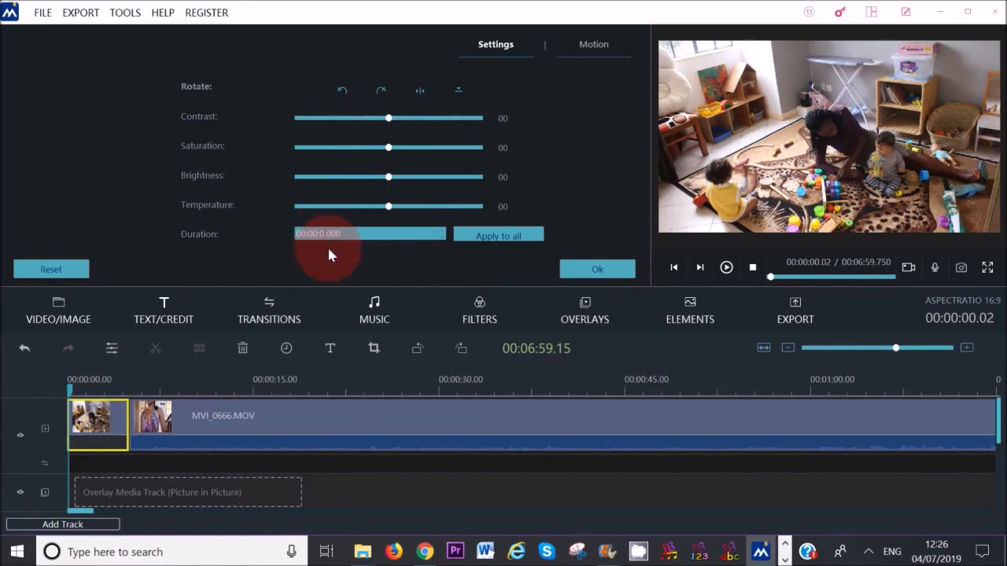
key(Return)
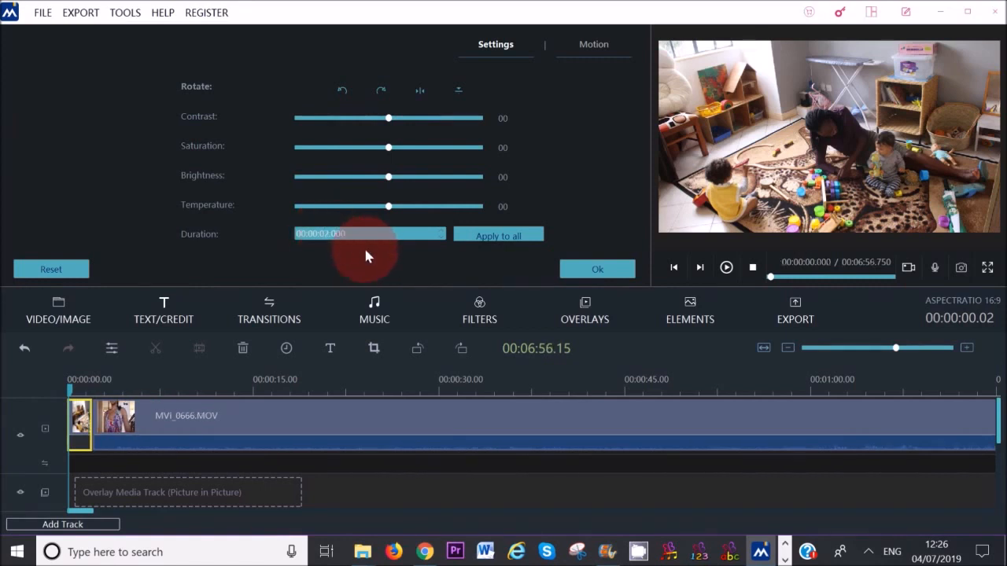
click(598, 268)
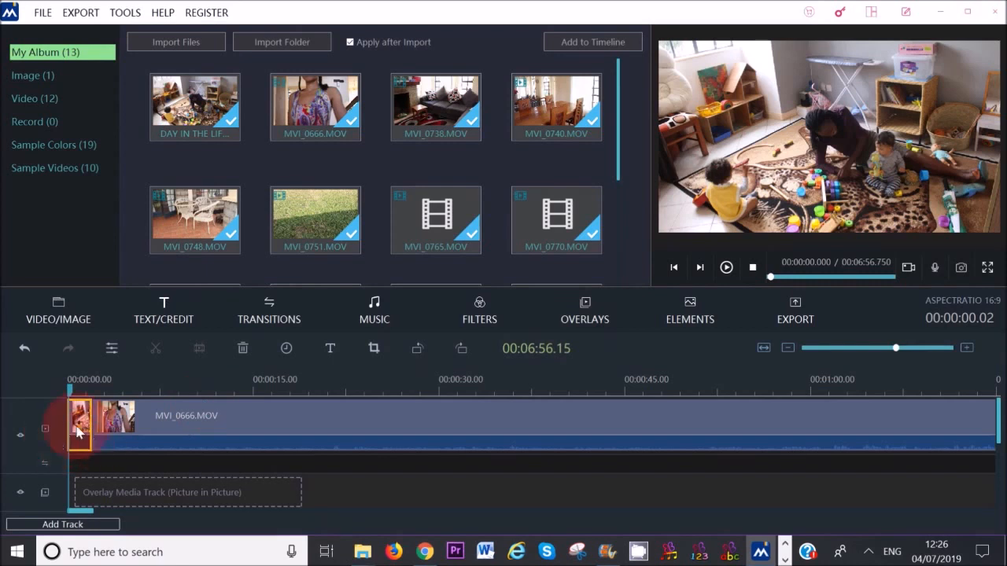
Play back the shortened still image and the opening of the MVI_0666.MOV clip.
click(730, 266)
click(727, 267)
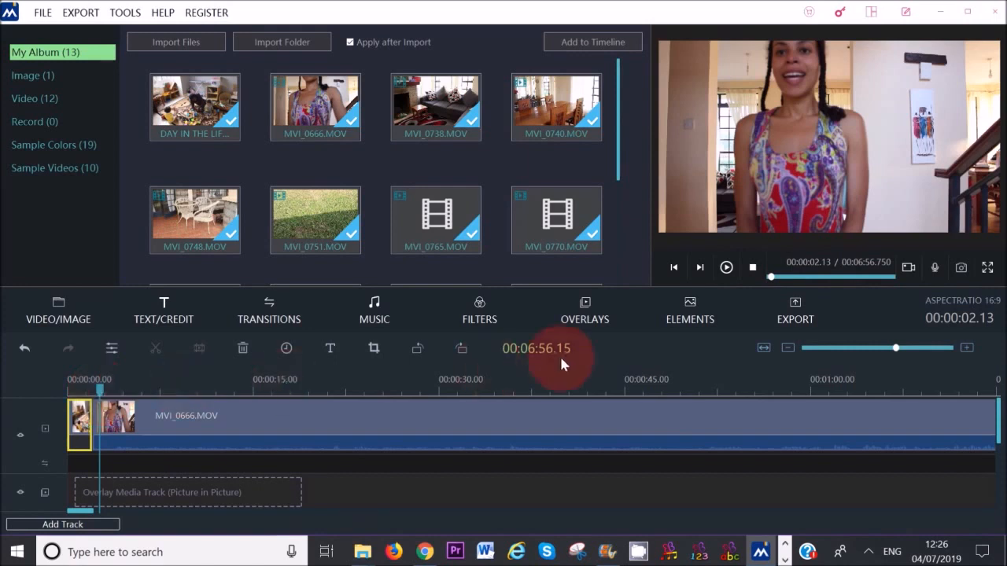
click(727, 267)
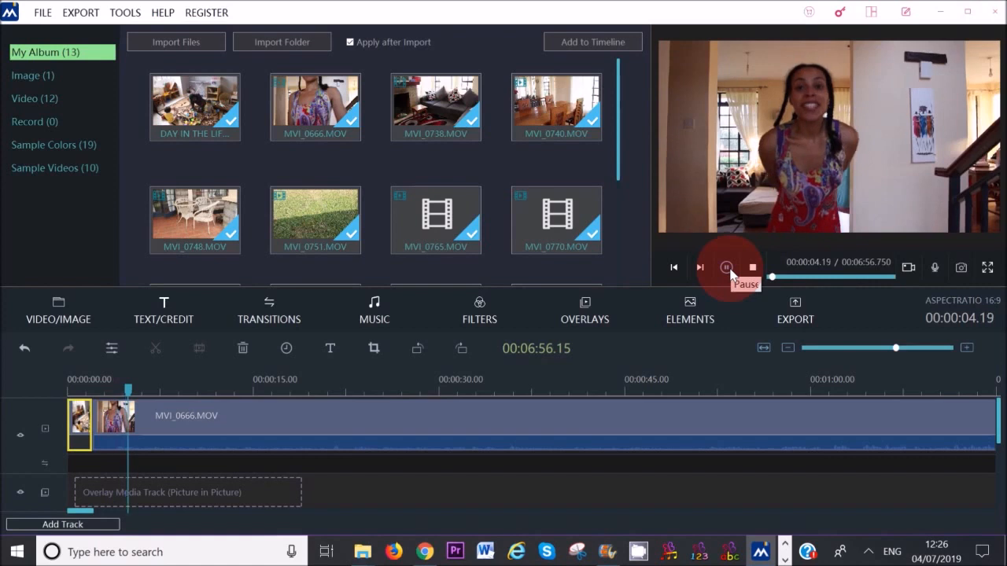
click(727, 268)
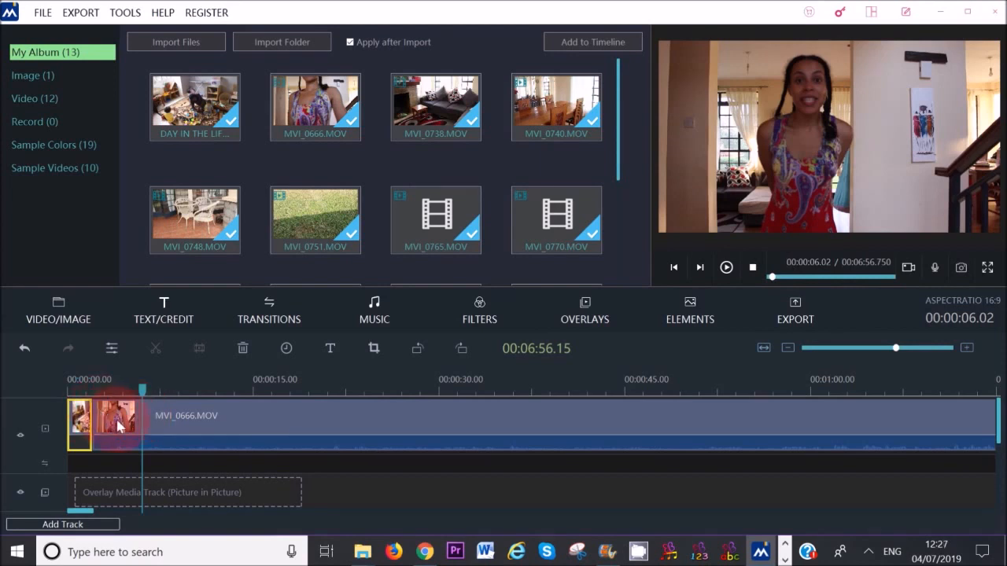
Find the unwanted opening of the MVI_0666.MOV clip and split the clip at about 00:00:03.11.
click(212, 426)
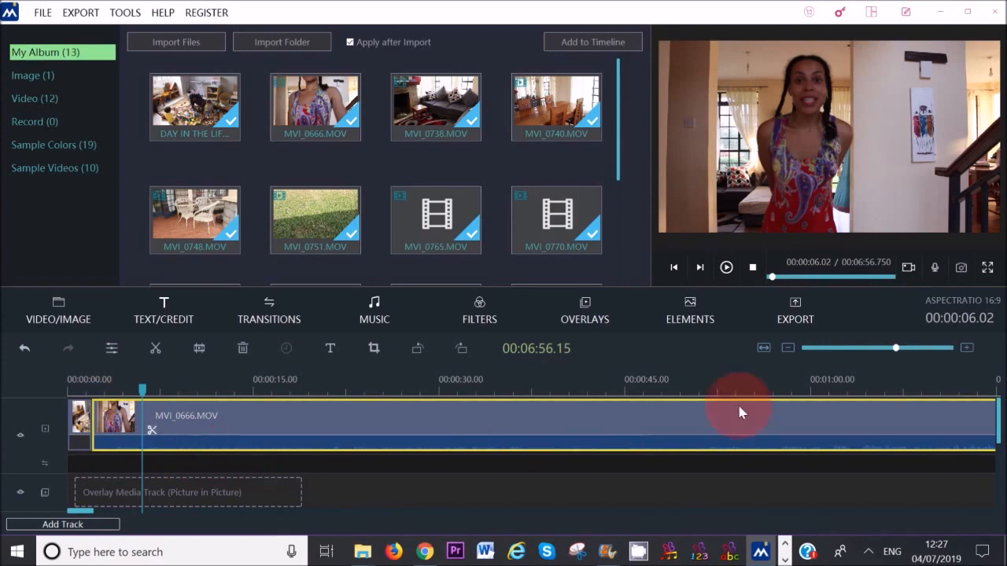
click(788, 351)
click(788, 348)
click(787, 349)
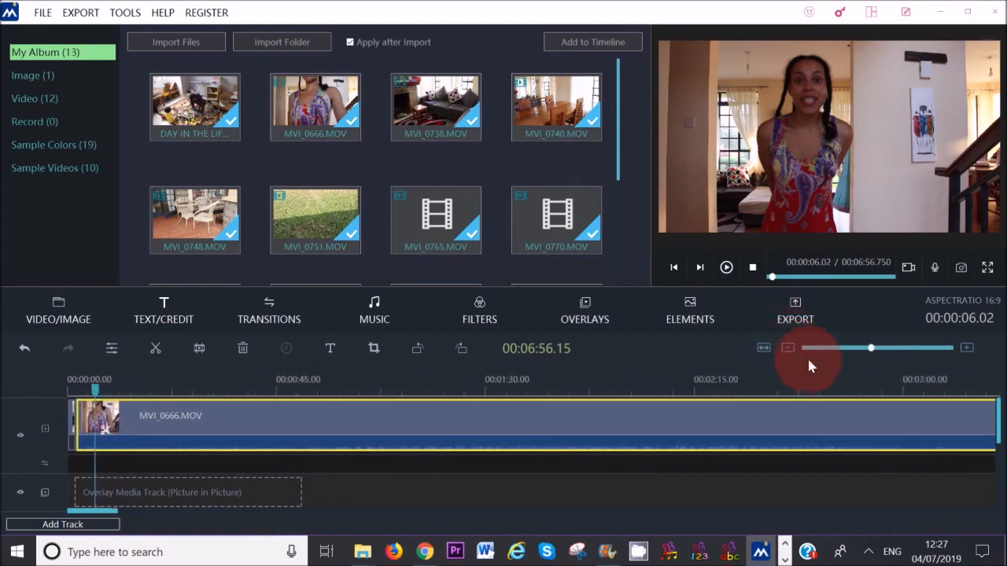
click(787, 349)
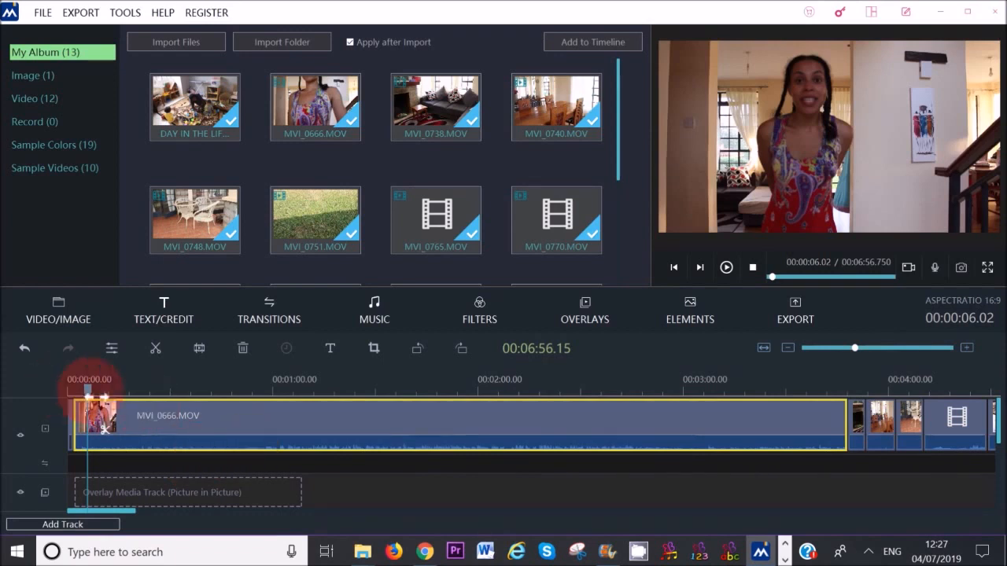
drag(88, 391, 82, 392)
click(726, 267)
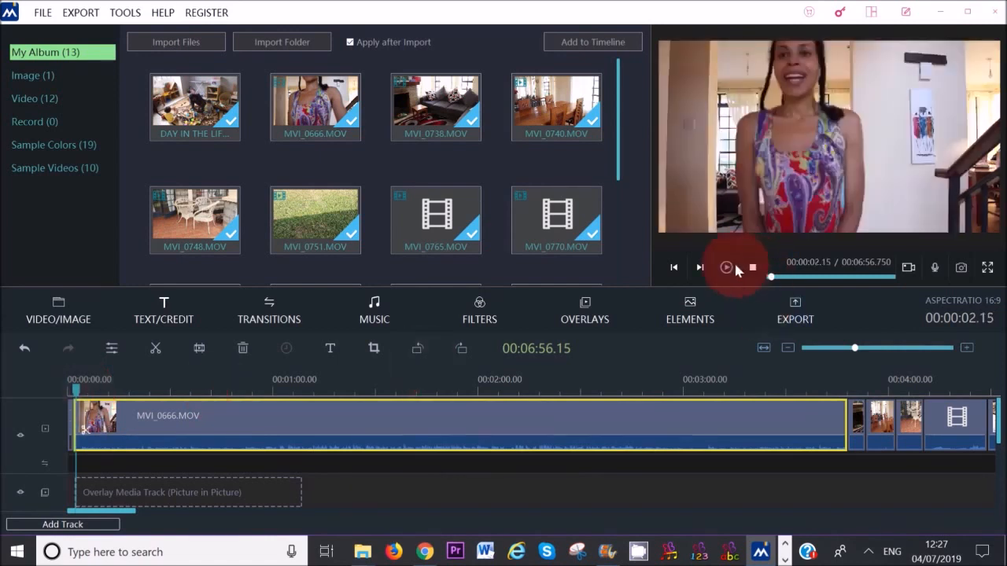
click(735, 267)
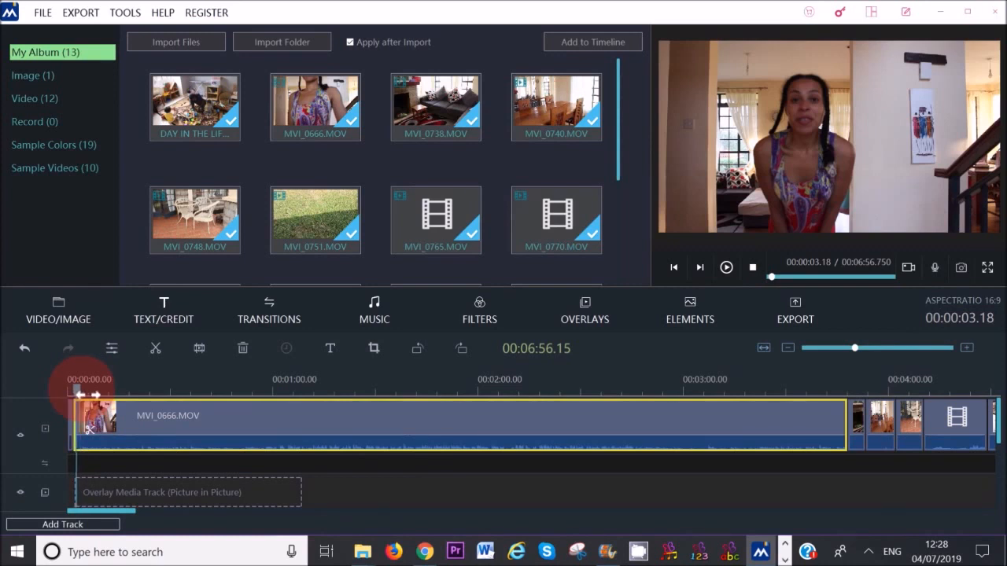
drag(82, 392, 82, 392)
drag(850, 363, 910, 348)
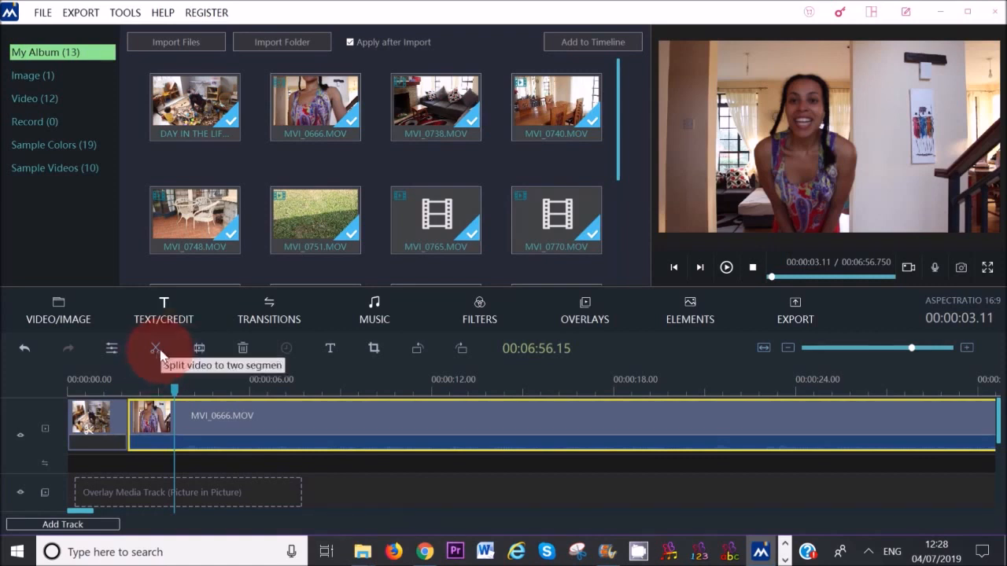
click(160, 354)
Delete the short first segment of the split MVI_0666.MOV clip.
click(157, 431)
click(157, 443)
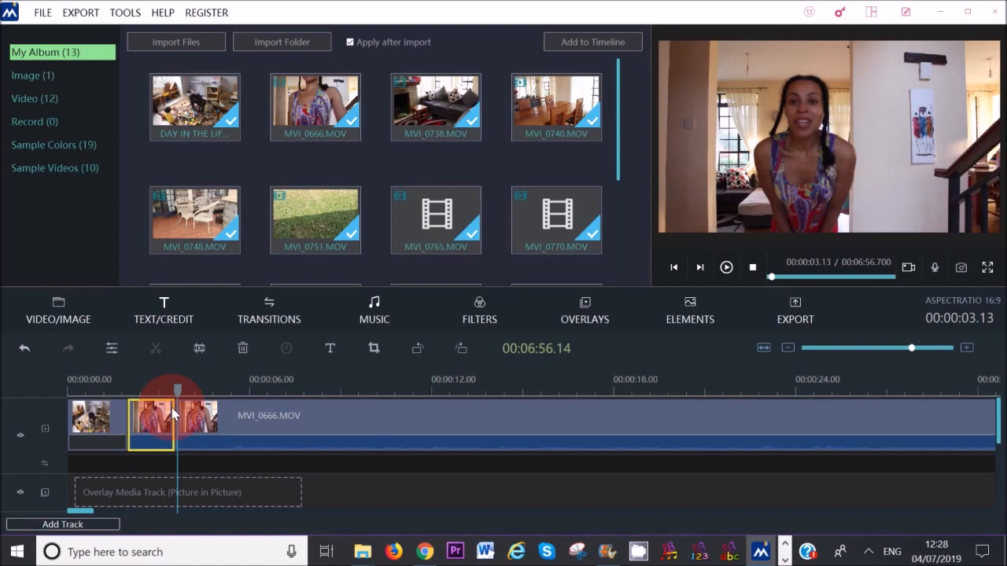
click(244, 348)
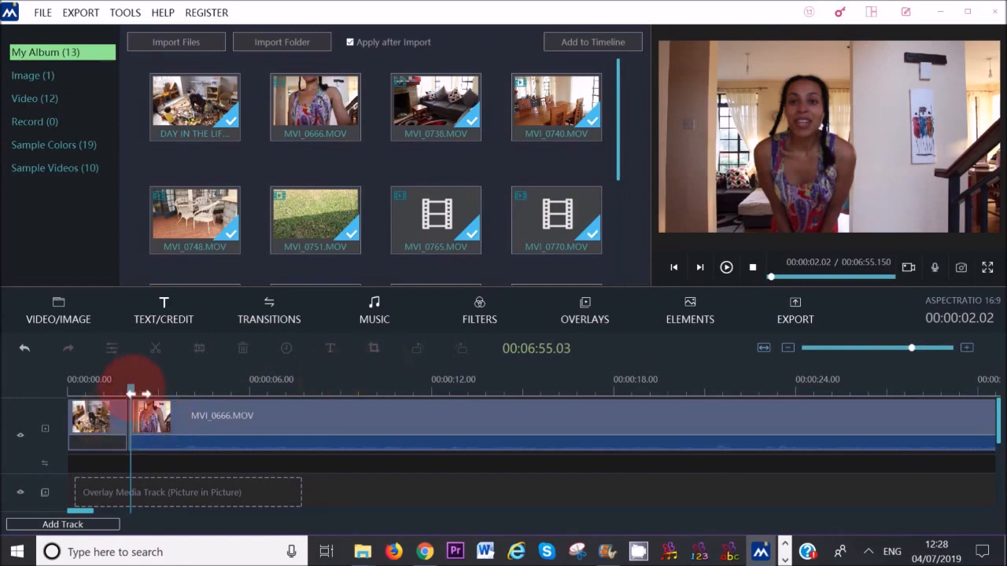
Play the trimmed start of MVI_0666.MOV and move the playhead through it to check the cut.
click(727, 267)
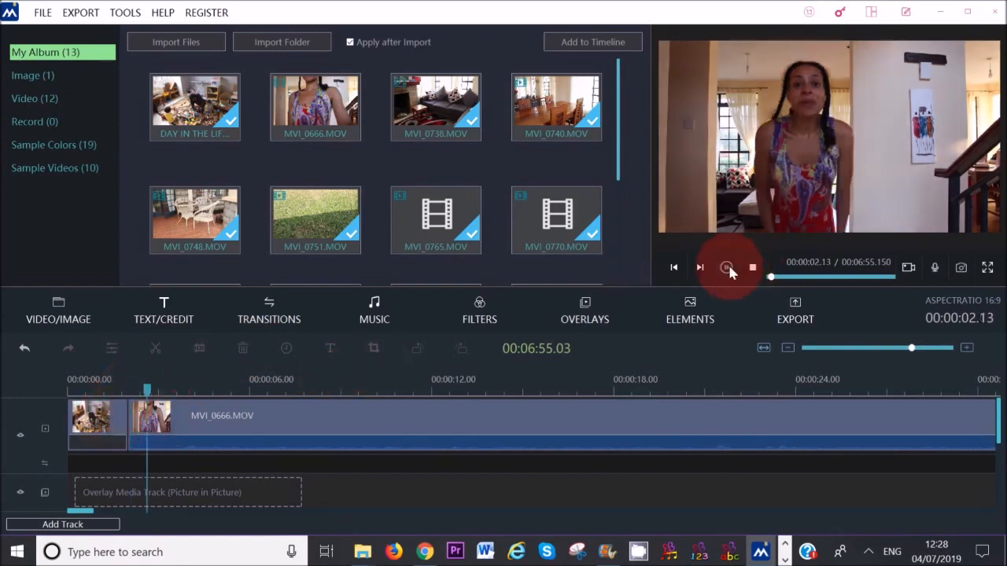
click(170, 390)
mouse_move(171, 392)
mouse_down()
mouse_move(137, 393)
mouse_move(168, 397)
mouse_up()
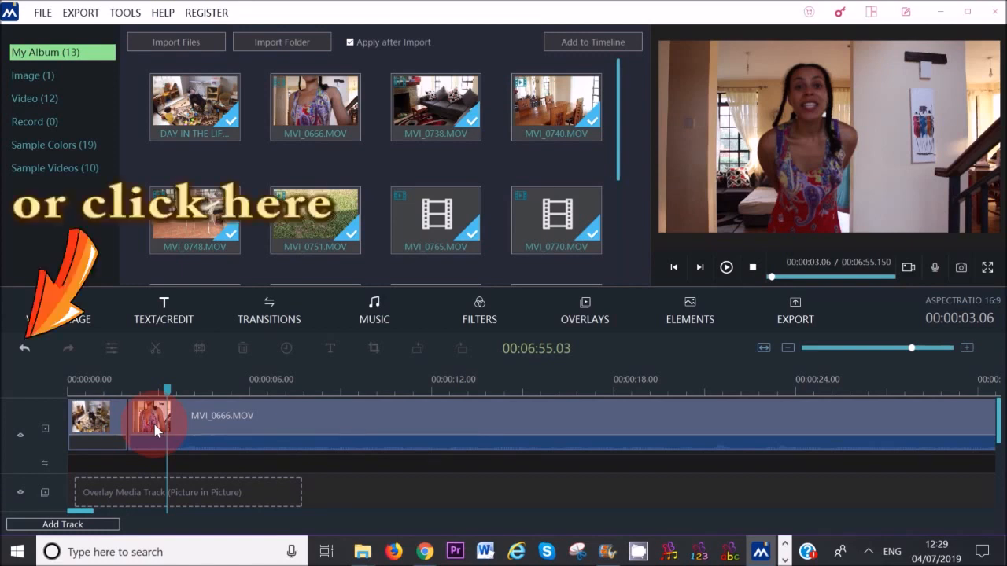
Undo the segment deletion and the split of the MVI_0666.MOV clip.
key(ctrl+z)
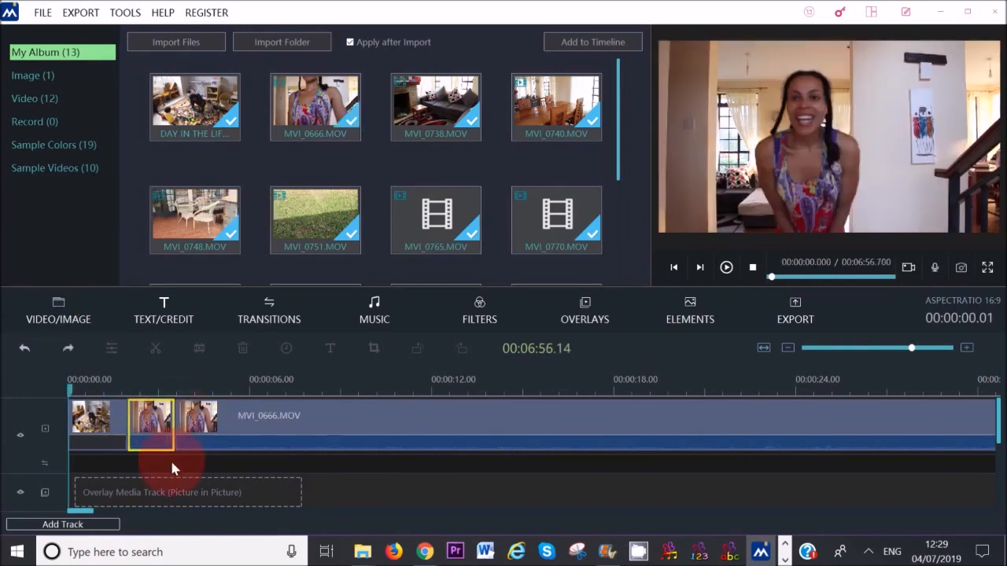
key(ctrl+z)
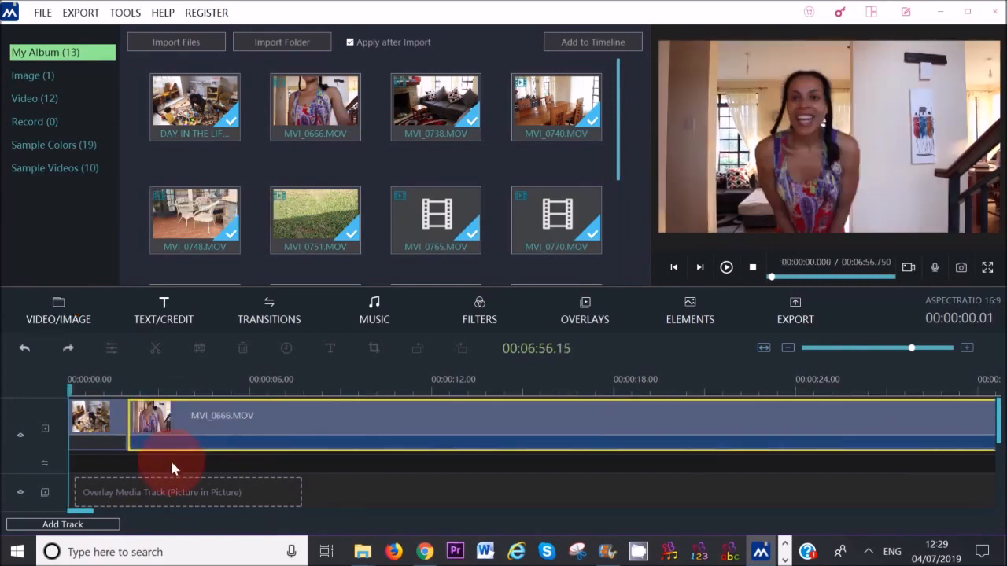
click(170, 466)
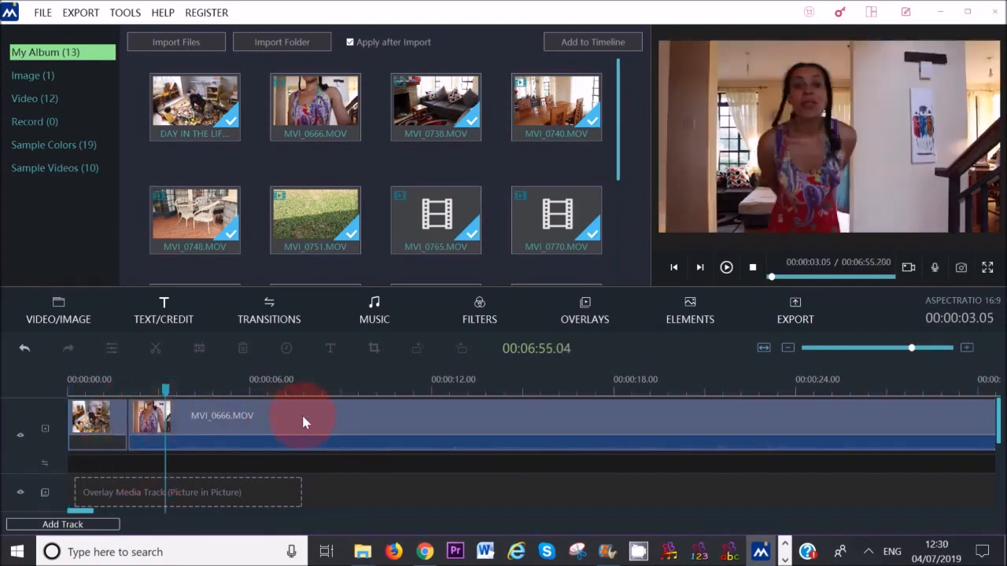
Trim the end of the MVI_0666.MOV clip back to about 00:00:07.12 and play the result from the timeline's beginning.
click(893, 348)
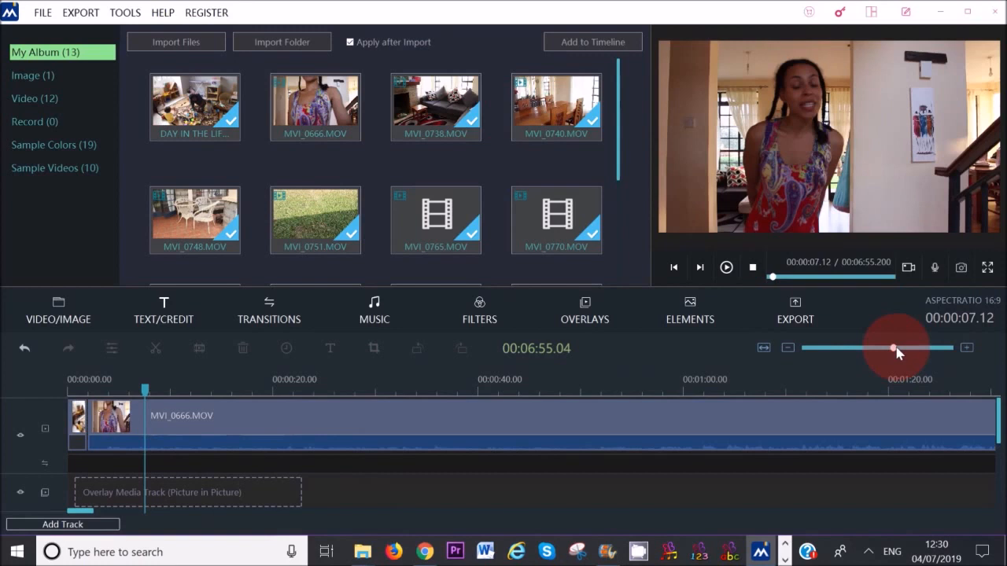
drag(893, 353, 856, 354)
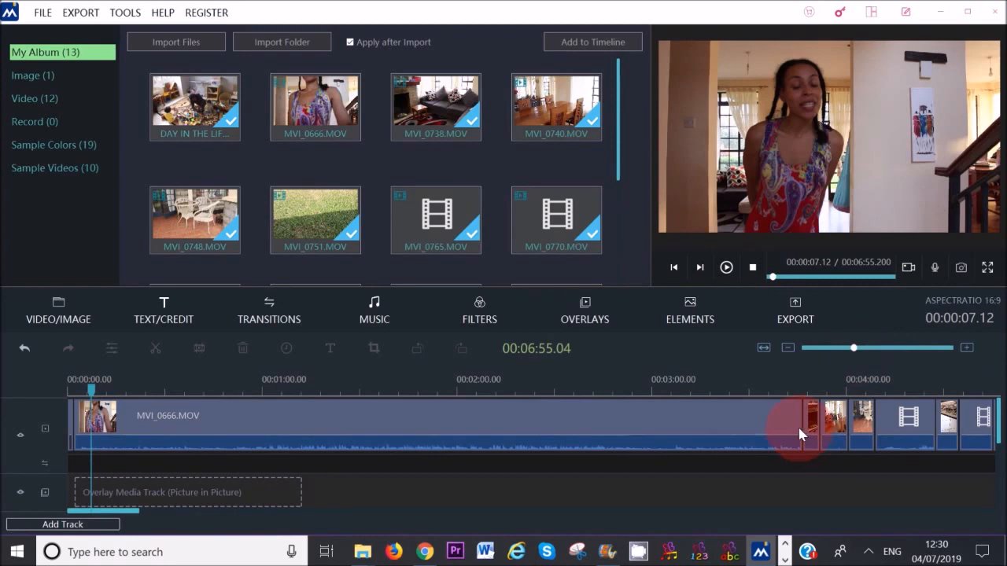
click(760, 424)
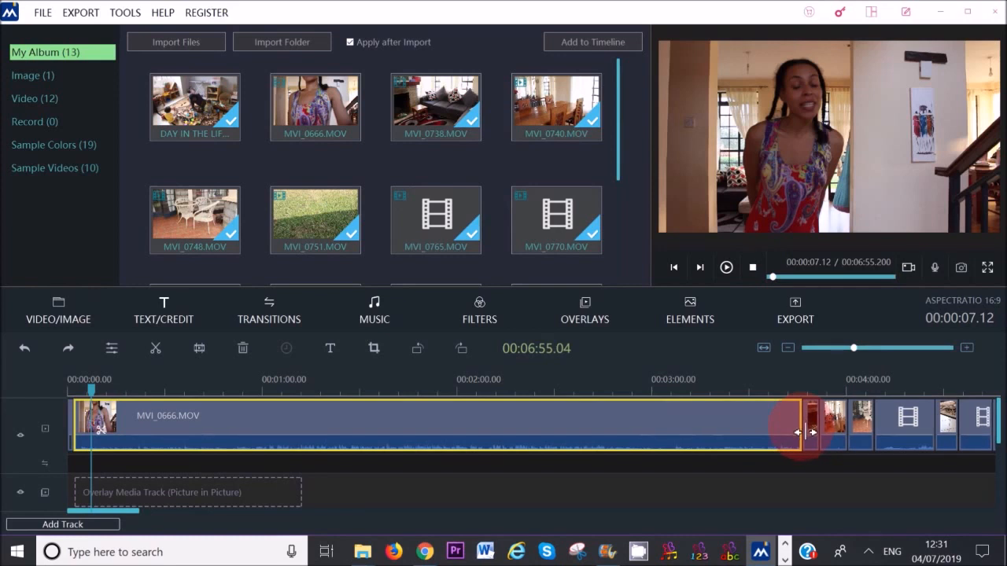
drag(804, 432, 97, 429)
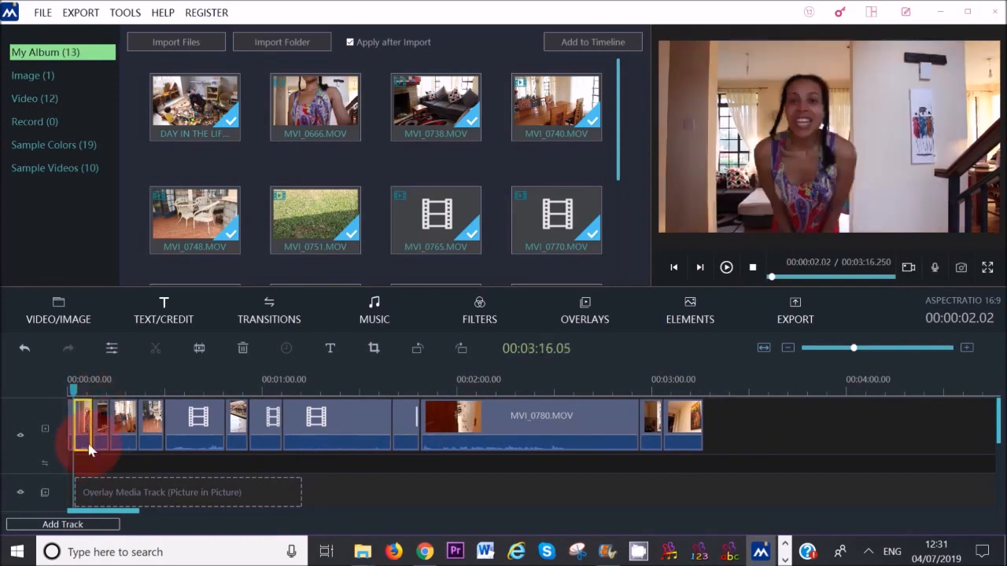
click(69, 392)
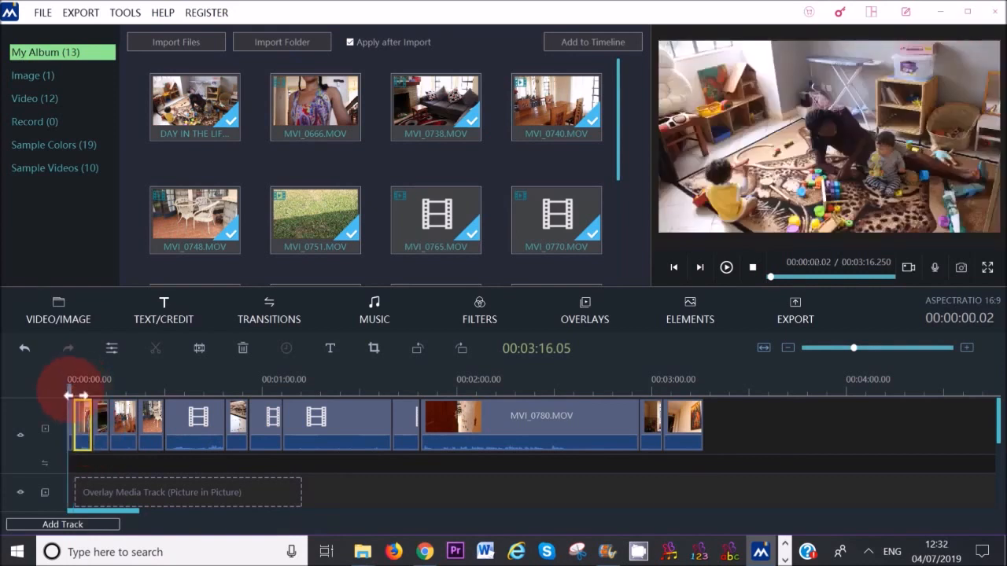
click(725, 267)
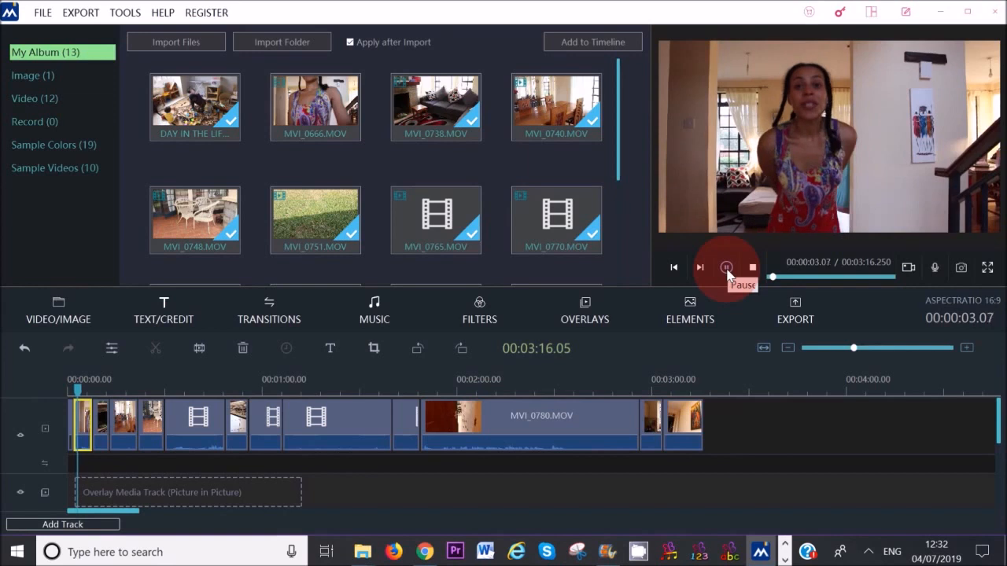
Add an audio fade-out to the MVI_0666.MOV clip and play it through to the following clip.
double_click(84, 425)
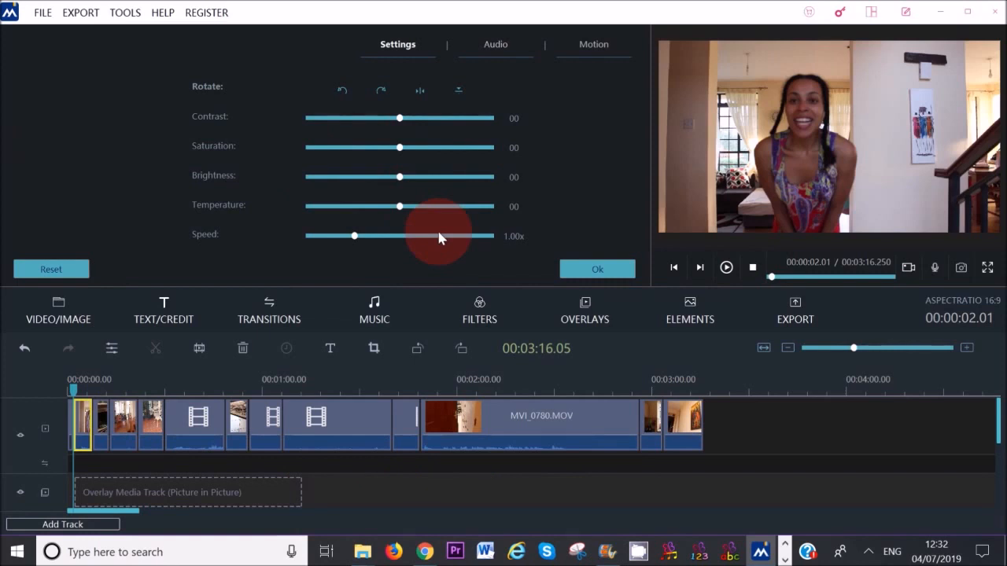
click(497, 47)
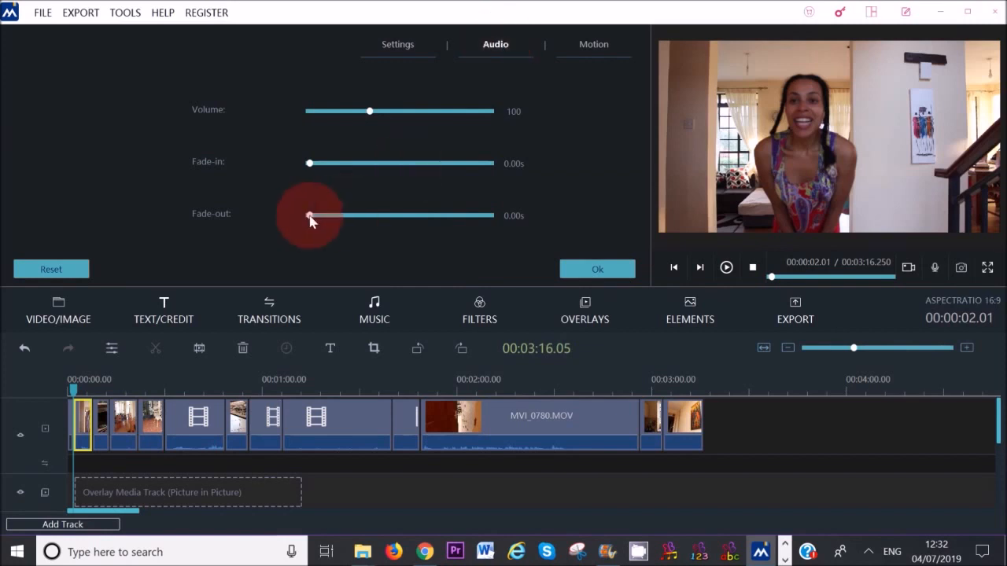
drag(310, 221, 343, 218)
click(596, 269)
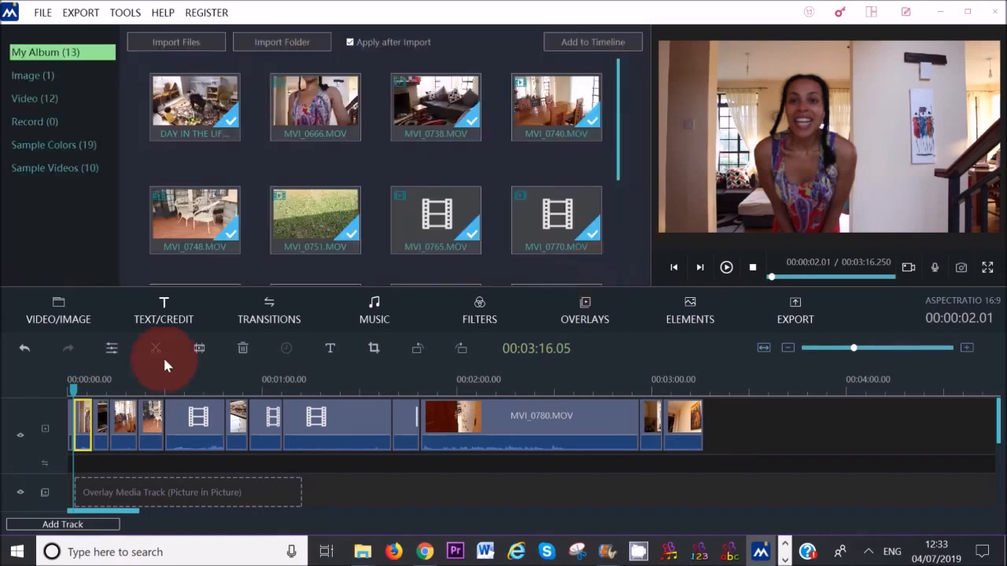
click(726, 267)
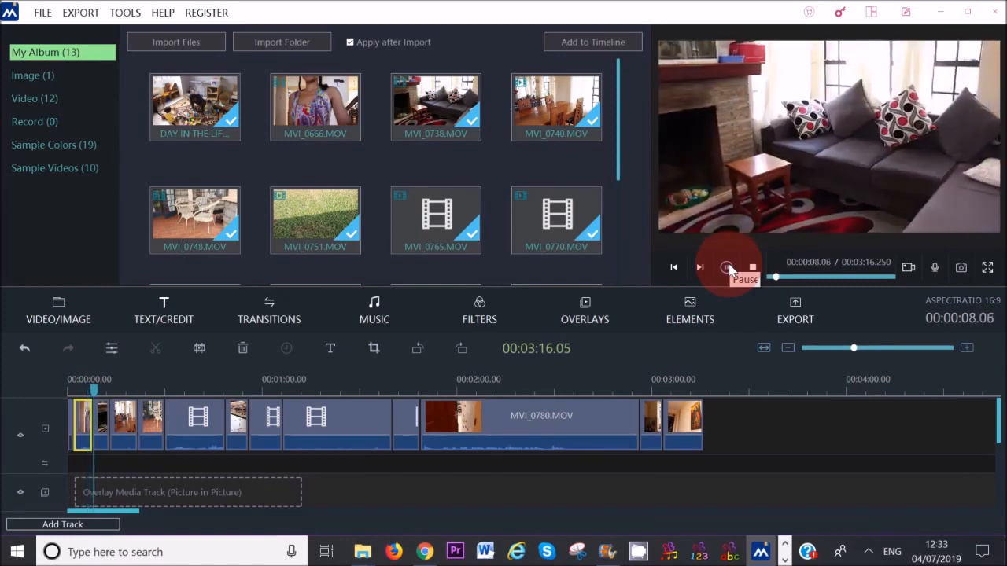
click(726, 267)
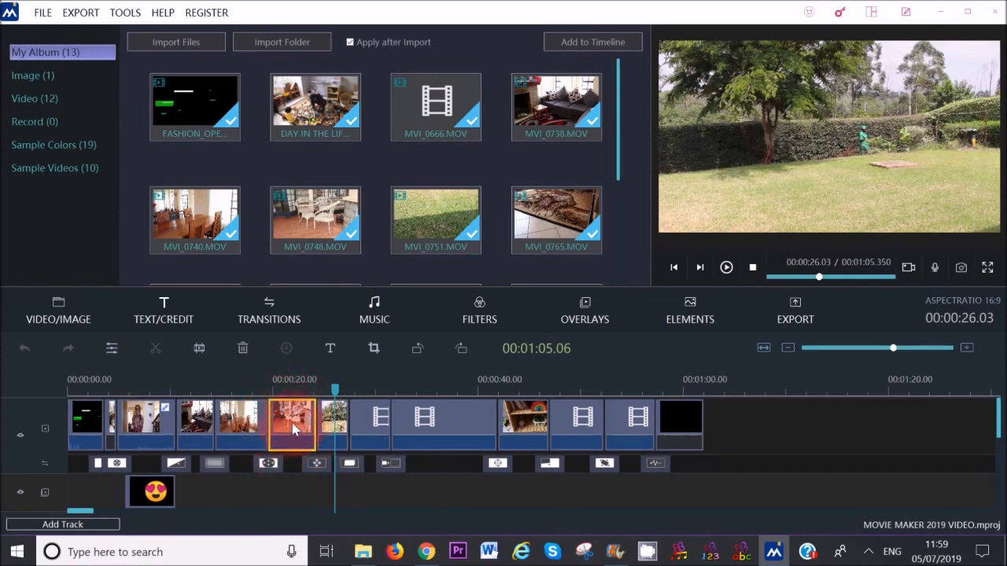
Set the speed of the patio table clip MVI_0748.MOV to 2.02x.
double_click(294, 428)
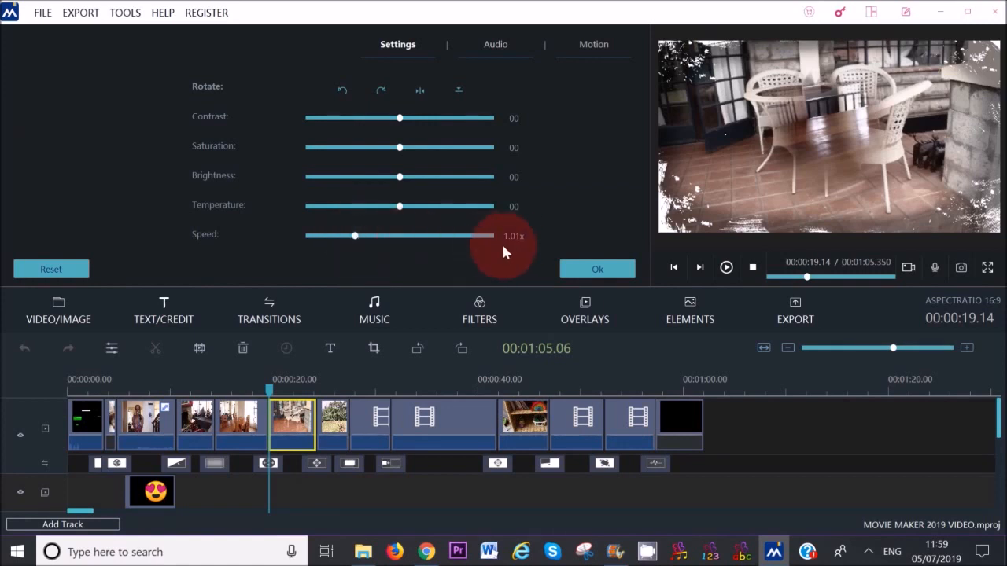
drag(354, 243, 400, 252)
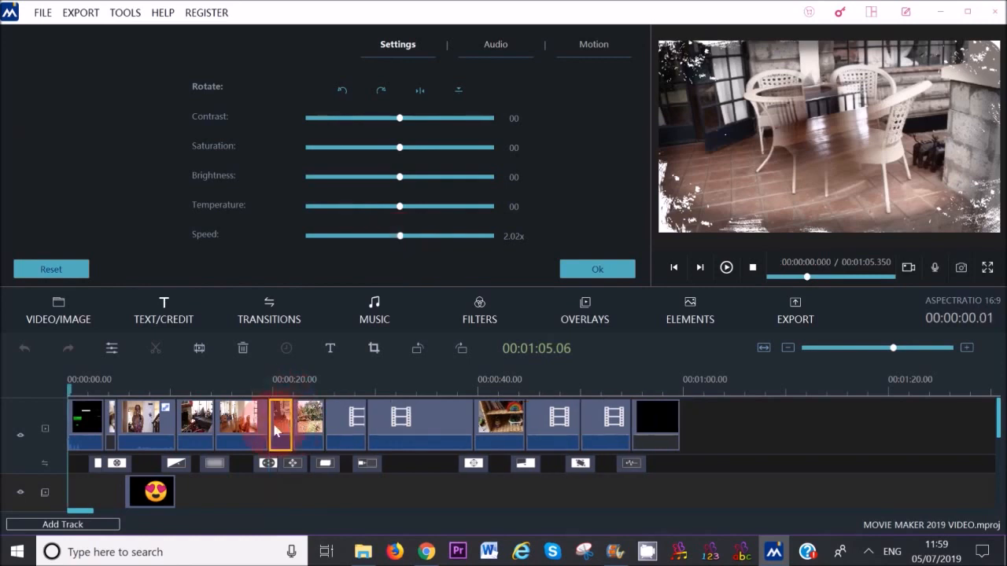
click(604, 271)
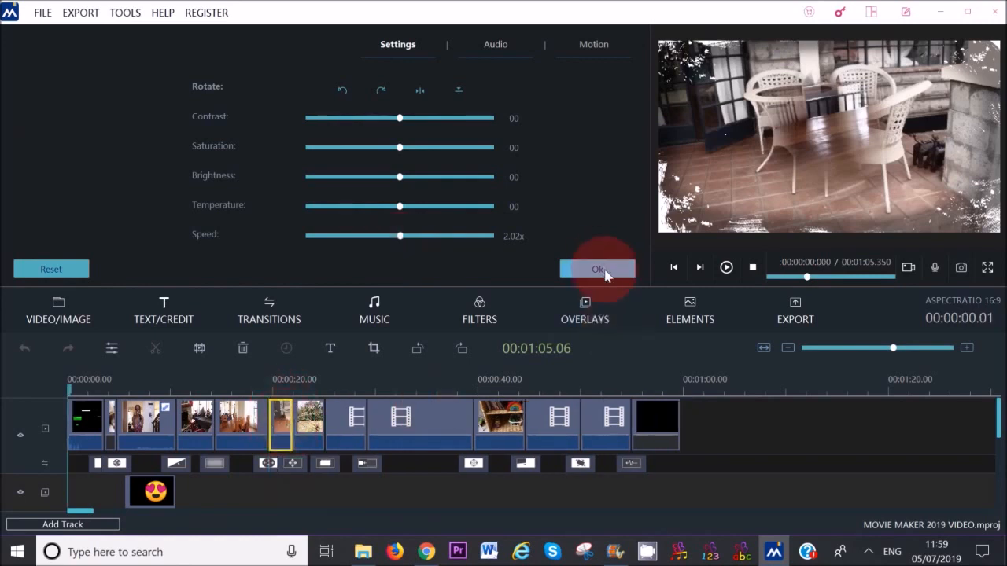
Play the patio table clip from about its start to check its playback speed.
click(258, 390)
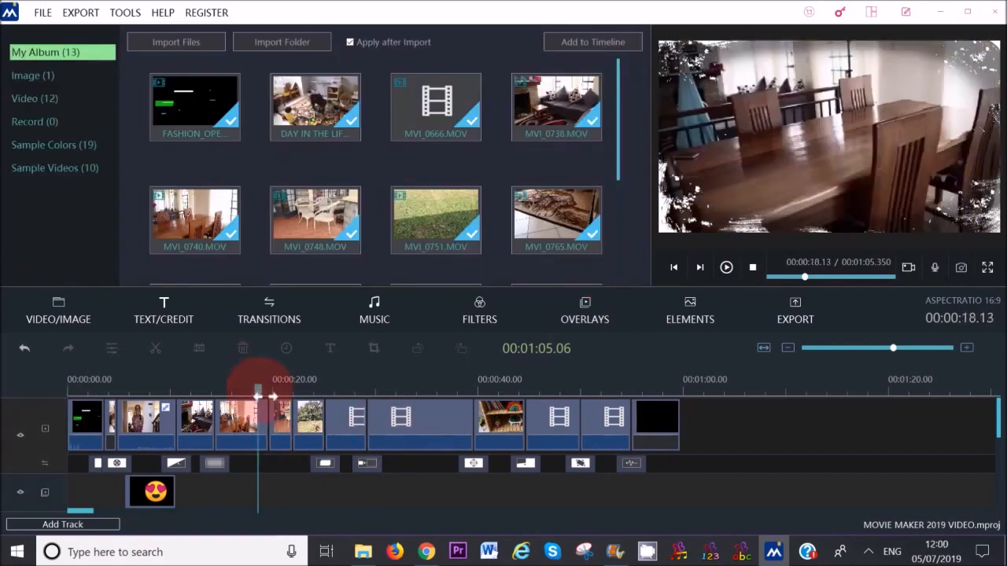
drag(265, 398, 276, 402)
click(725, 267)
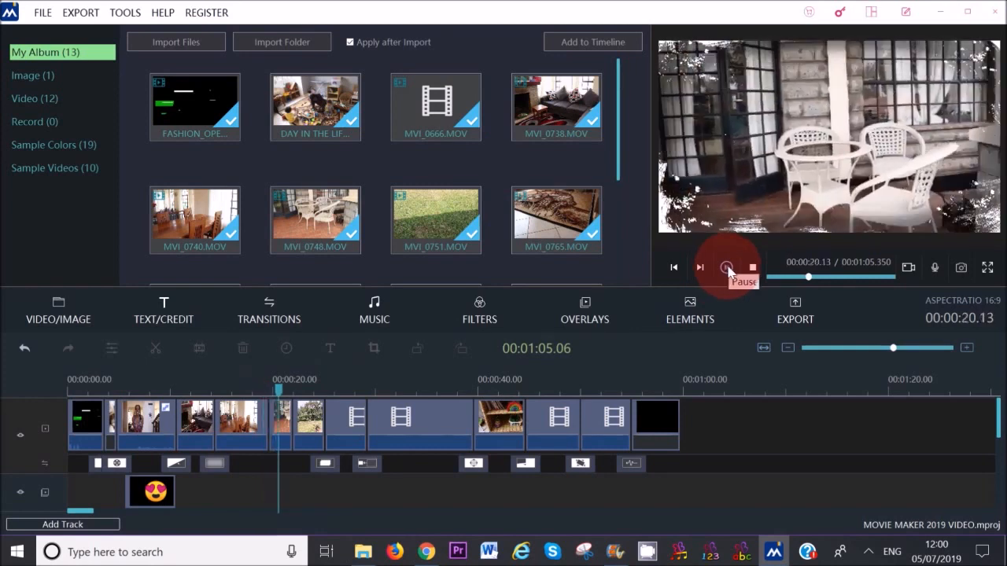
click(726, 268)
click(294, 422)
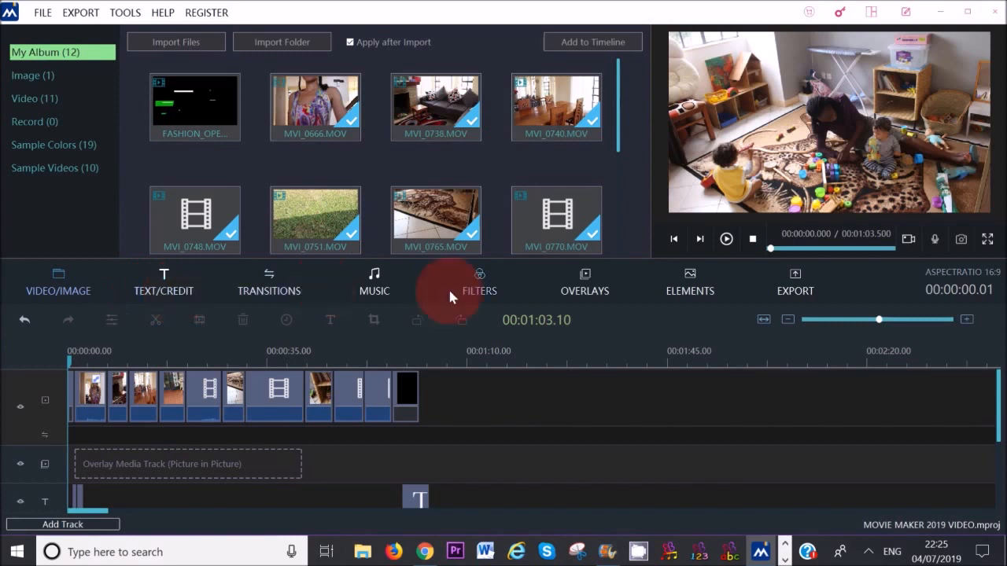
Browse the text and credit templates in the Opener, End, Credit and Caption categories.
click(163, 295)
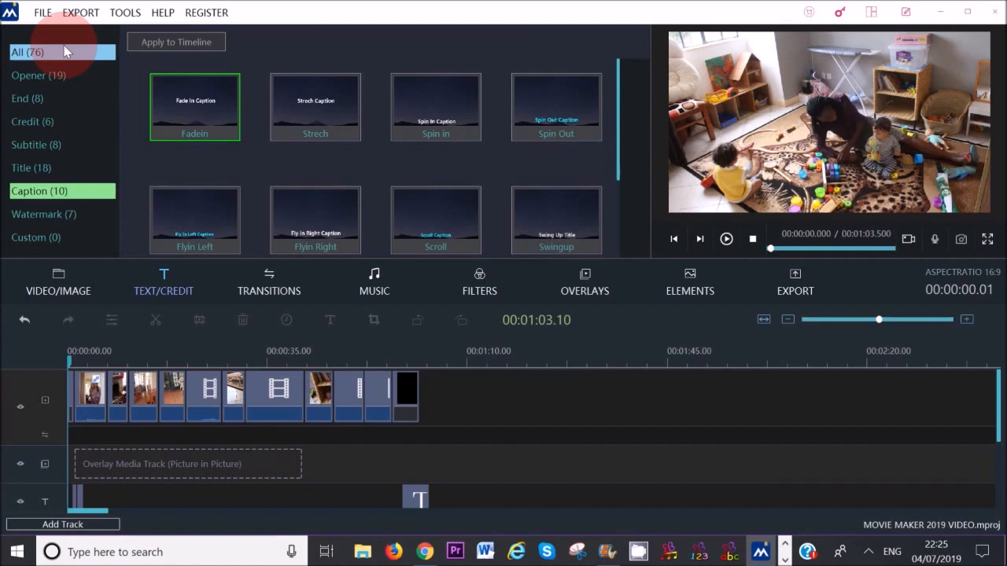
click(47, 84)
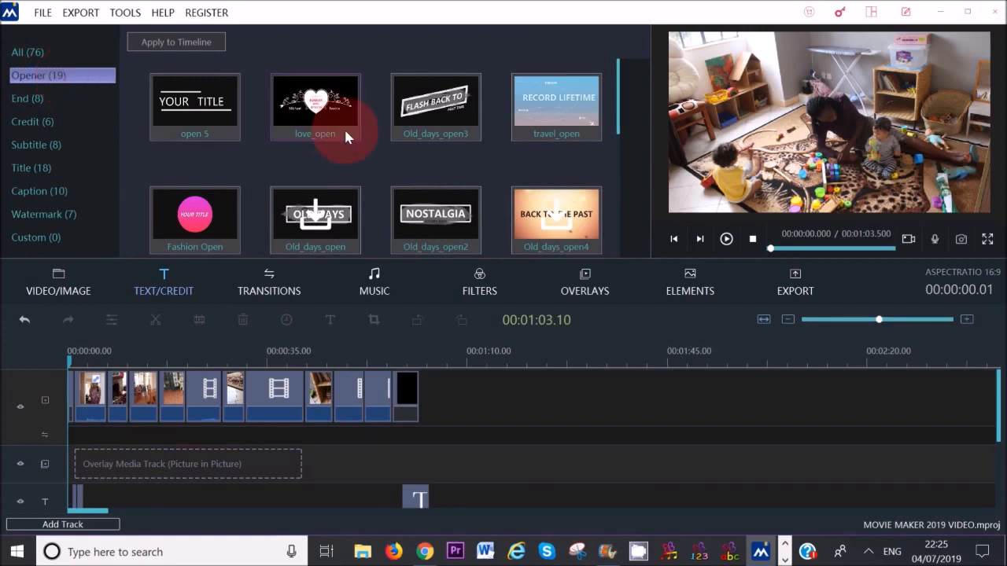
mouse_move(617, 117)
mouse_down()
mouse_move(617, 214)
mouse_move(620, 101)
mouse_up()
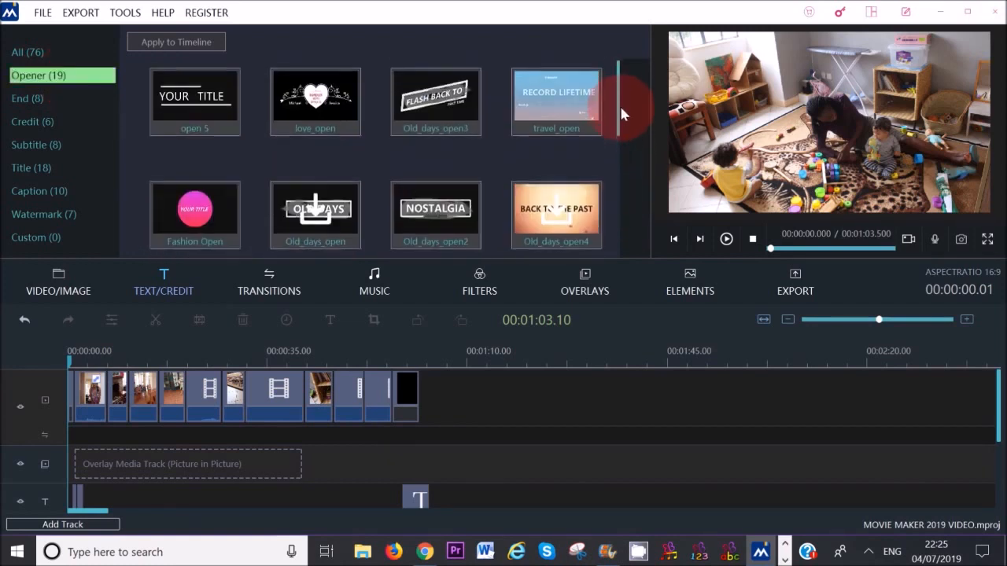
click(35, 101)
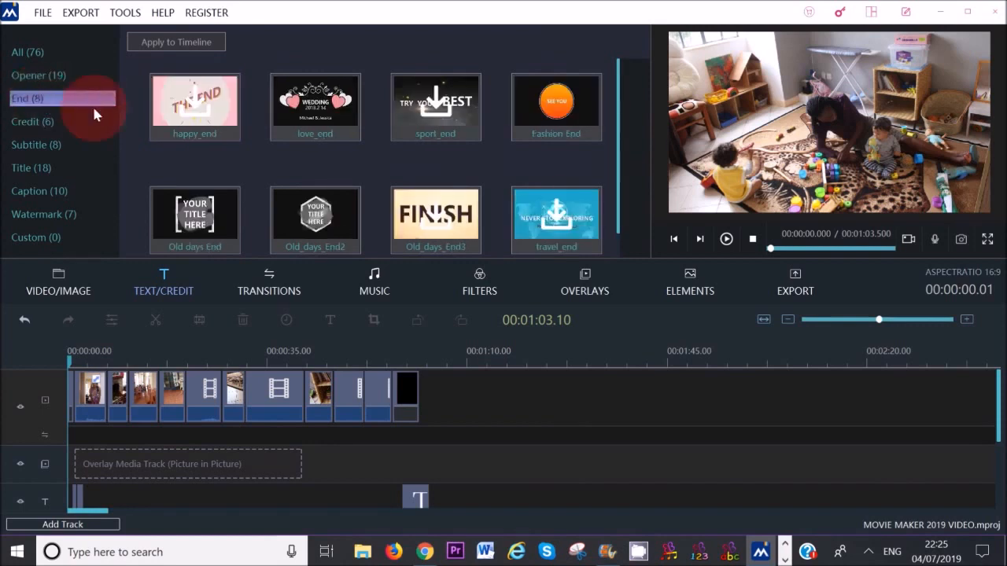
click(194, 107)
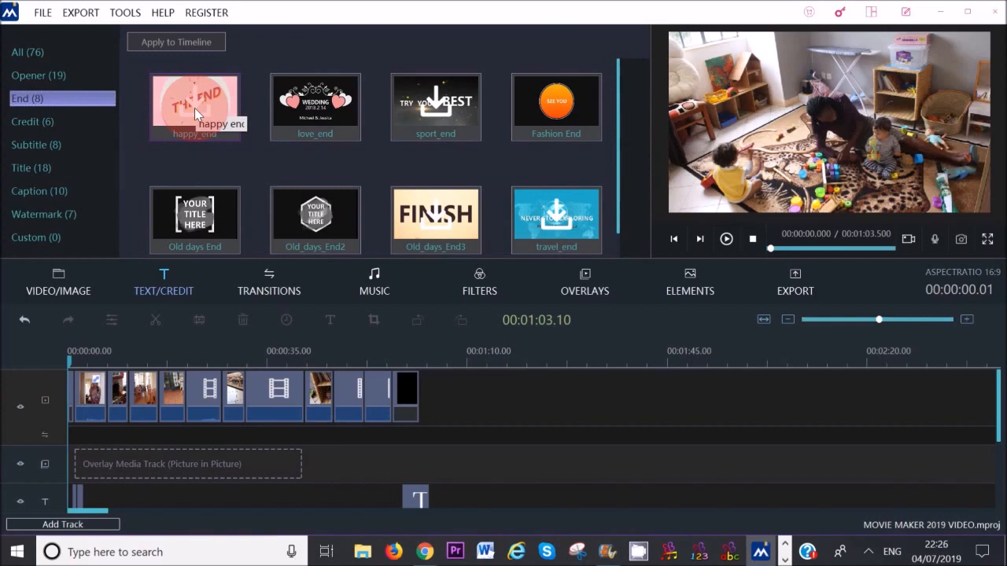
click(28, 123)
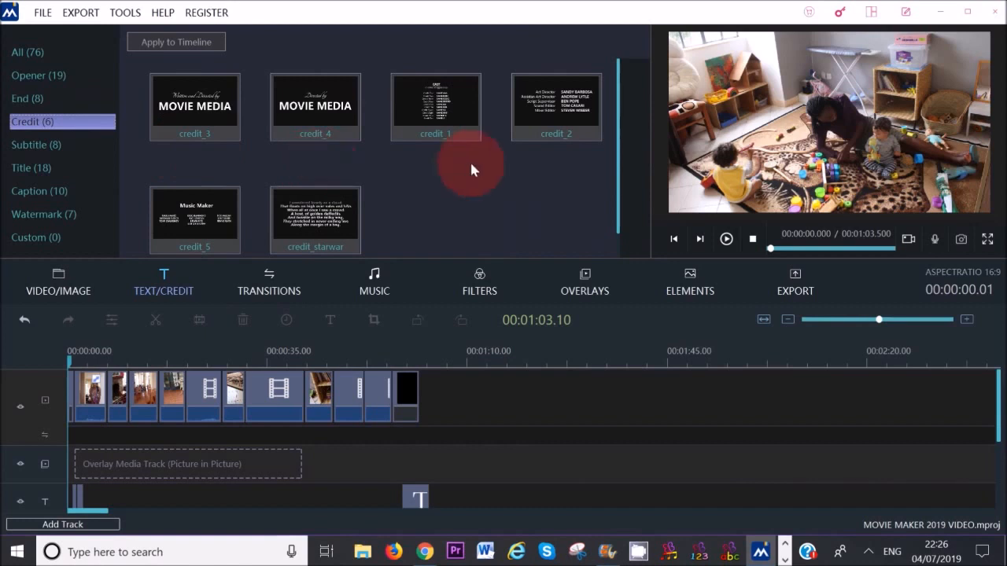
drag(435, 126, 431, 189)
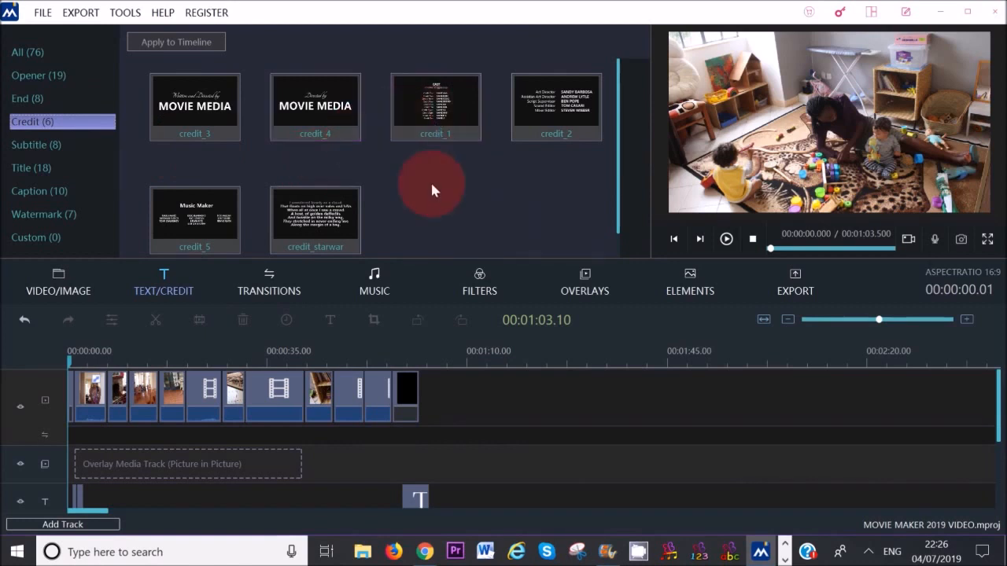
drag(431, 188, 440, 106)
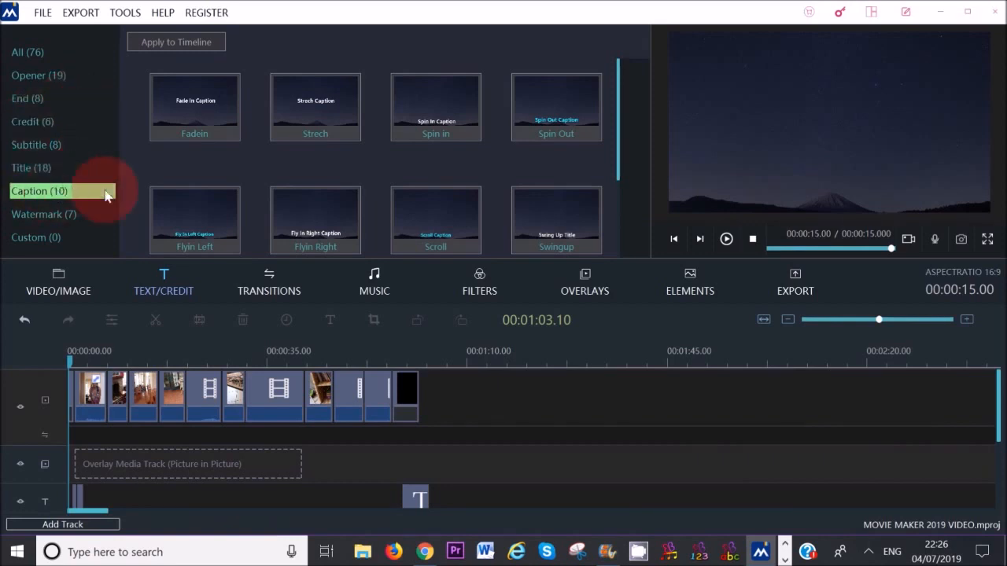
Place the Fashion Open opener template at the very beginning of the timeline.
click(35, 76)
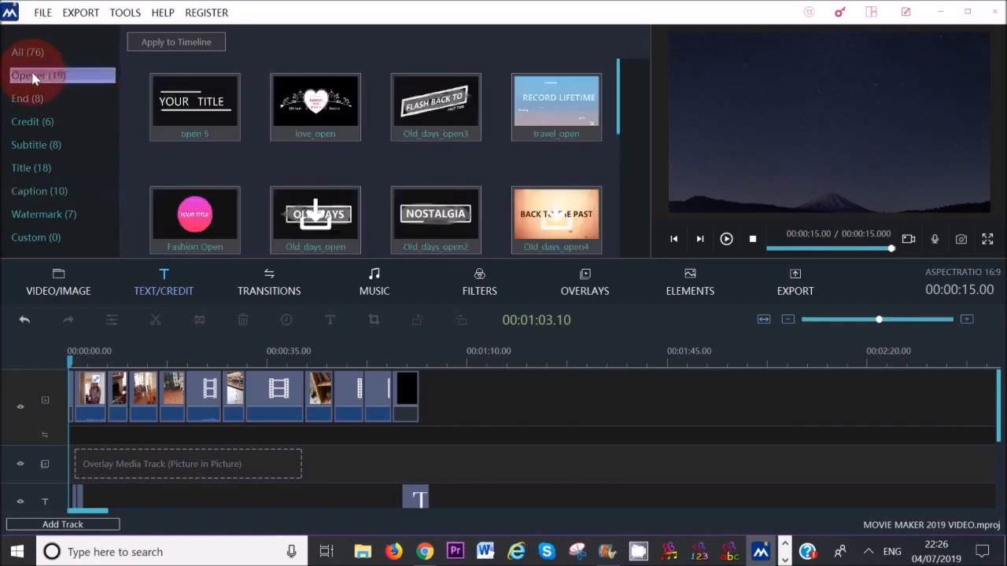
click(195, 222)
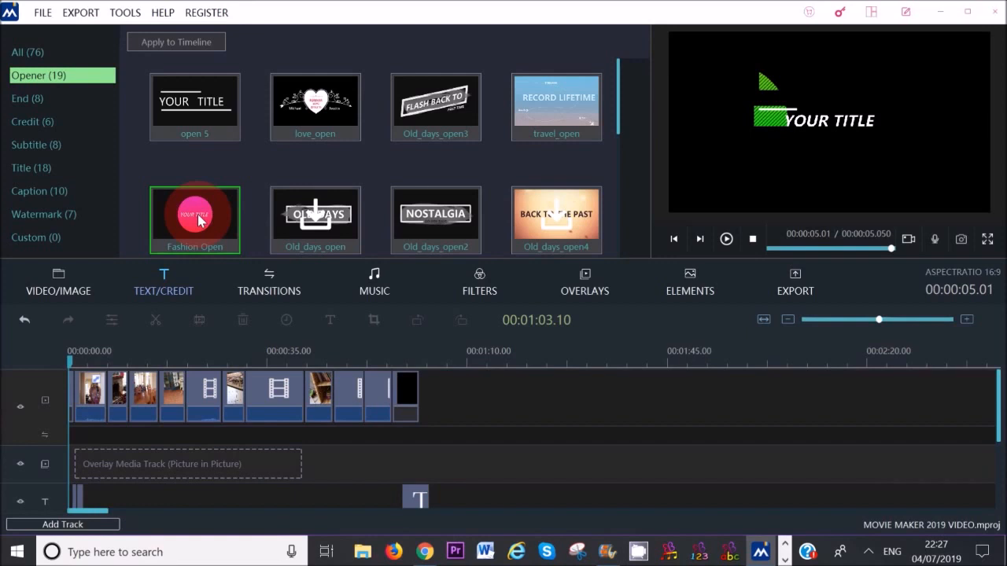
drag(198, 221, 69, 397)
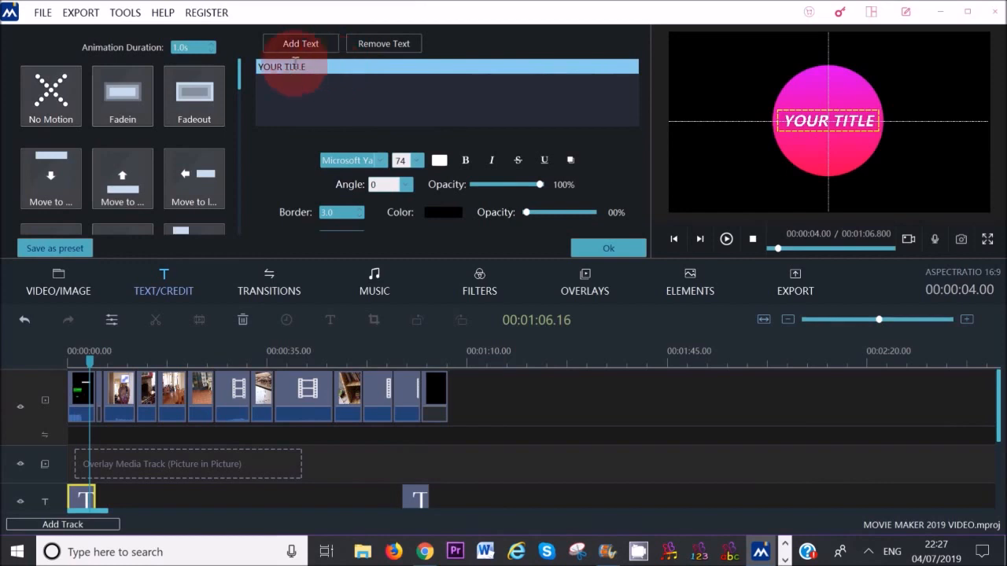
Replace the opener's placeholder title with HOUSE TOUR and shift the text slightly to the right within the frame.
drag(330, 66, 258, 68)
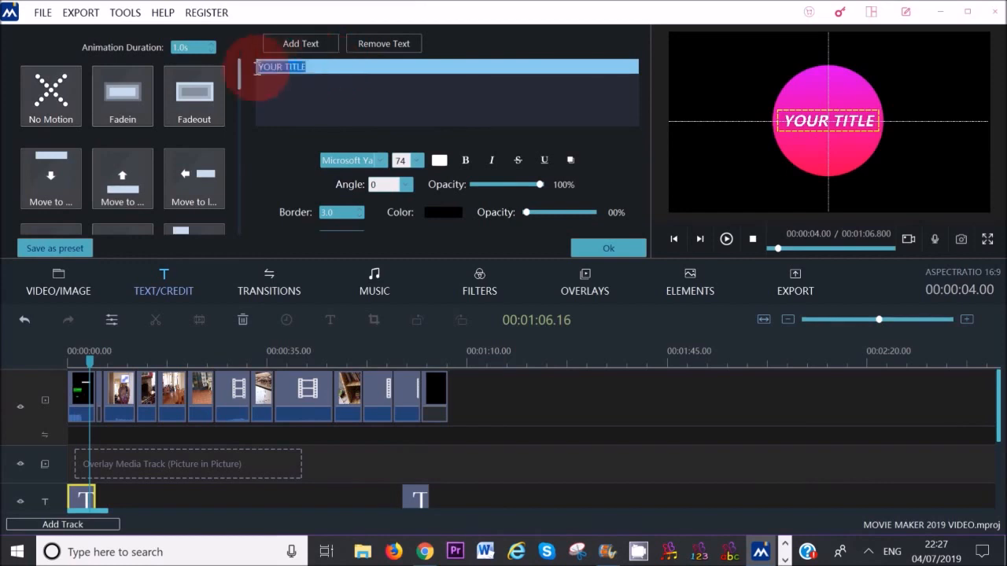
text(ho)
key(BackSpace)
key(BackSpace)
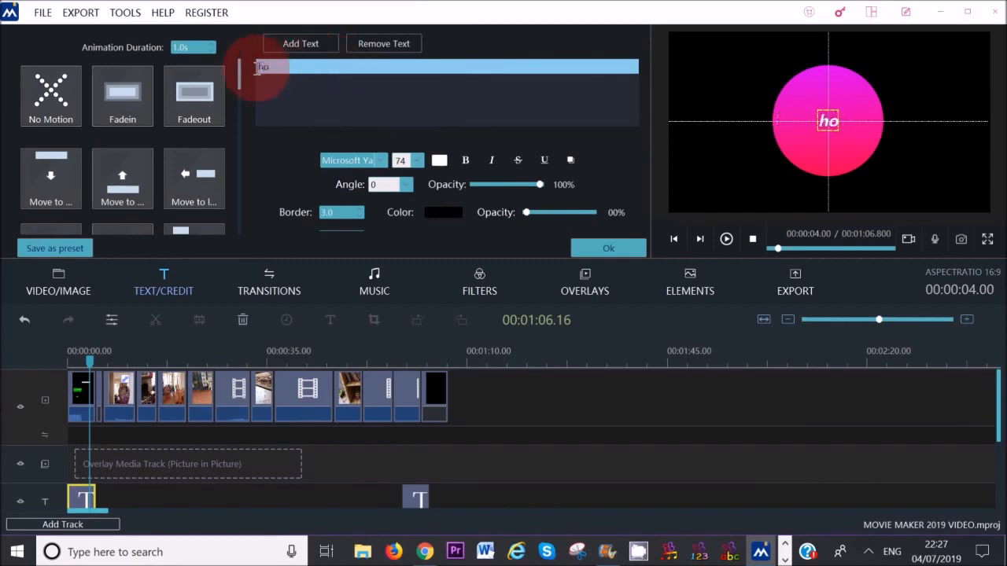
text(HOUSE)
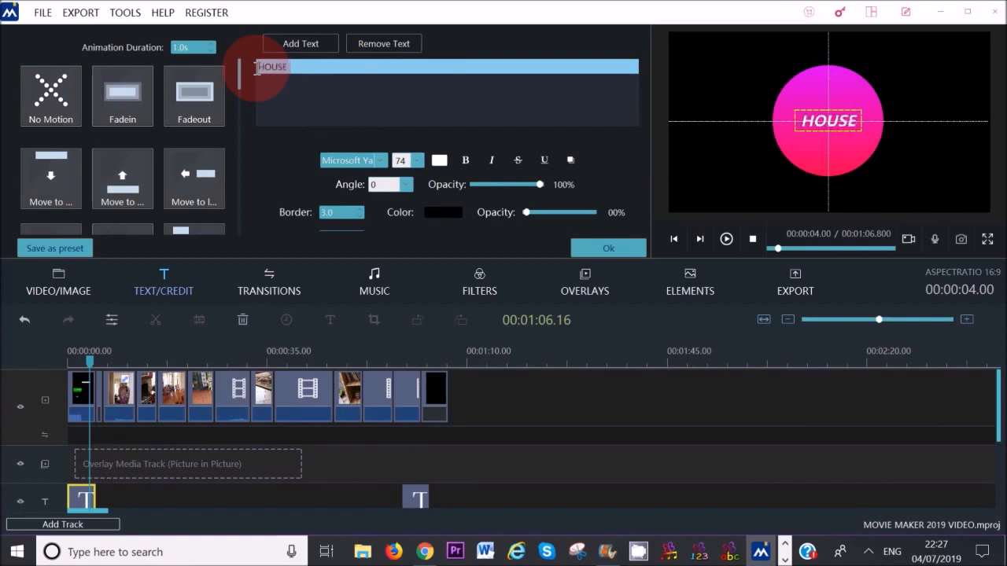
text( TOUR)
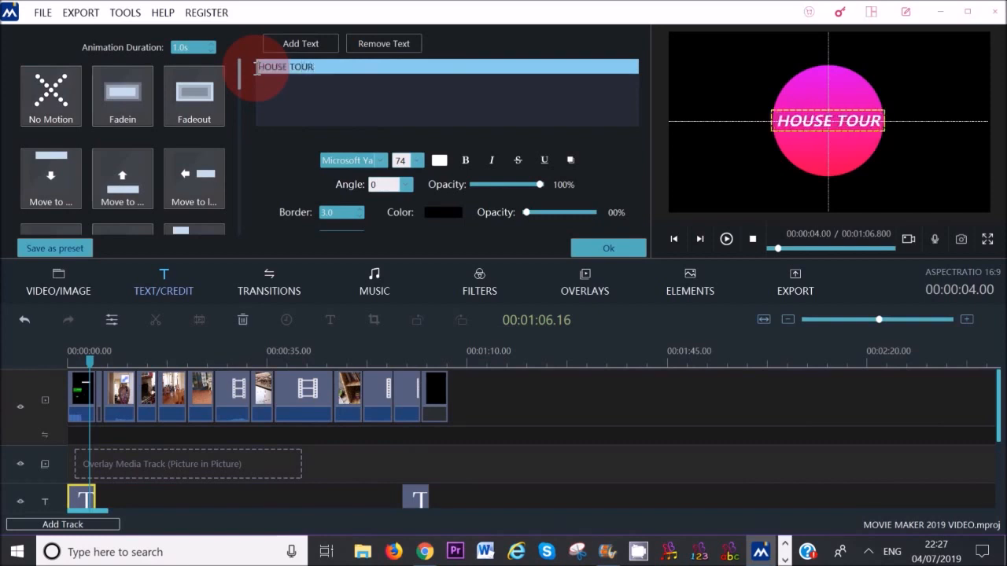
click(341, 92)
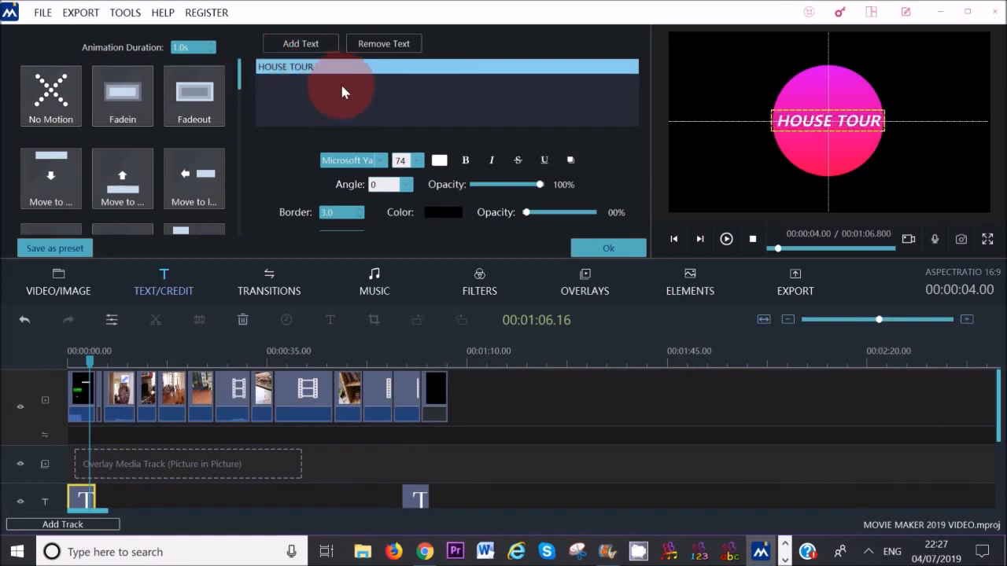
click(288, 45)
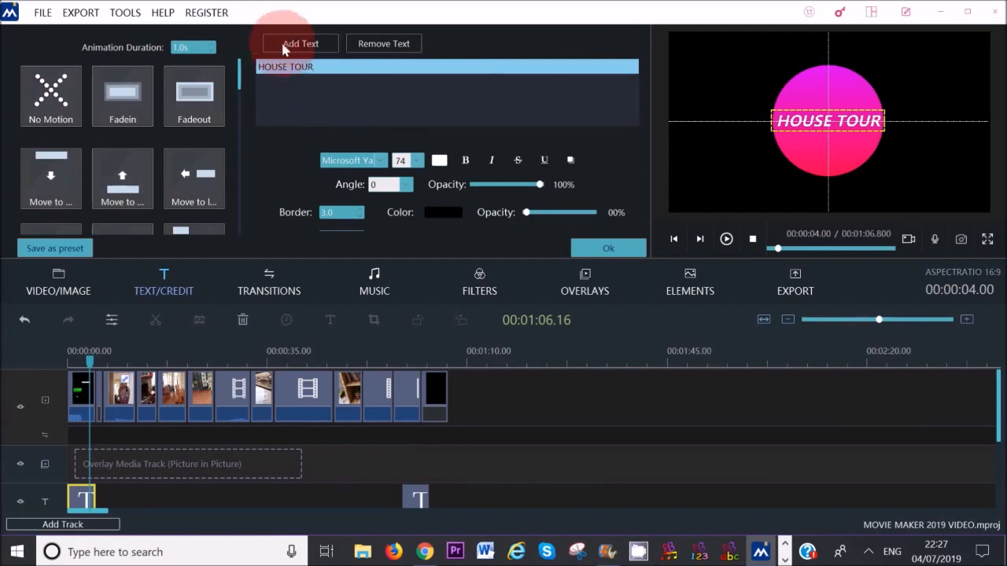
mouse_move(834, 114)
mouse_down()
mouse_move(797, 90)
mouse_move(928, 55)
mouse_move(923, 147)
mouse_move(803, 151)
mouse_move(826, 119)
mouse_move(843, 116)
mouse_up()
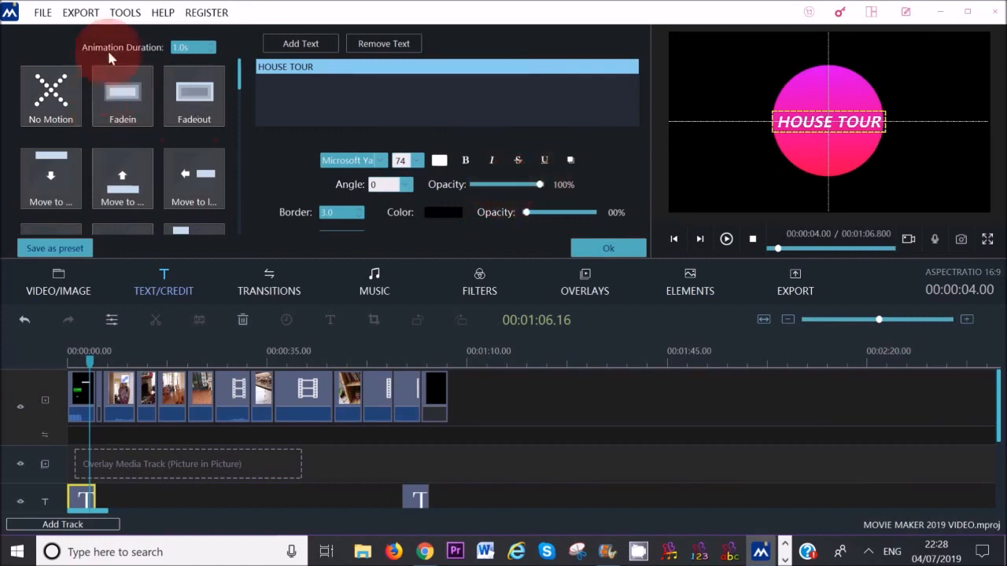
Apply the HOUSE TOUR title edit and play the timeline from the beginning to check the opener.
click(607, 250)
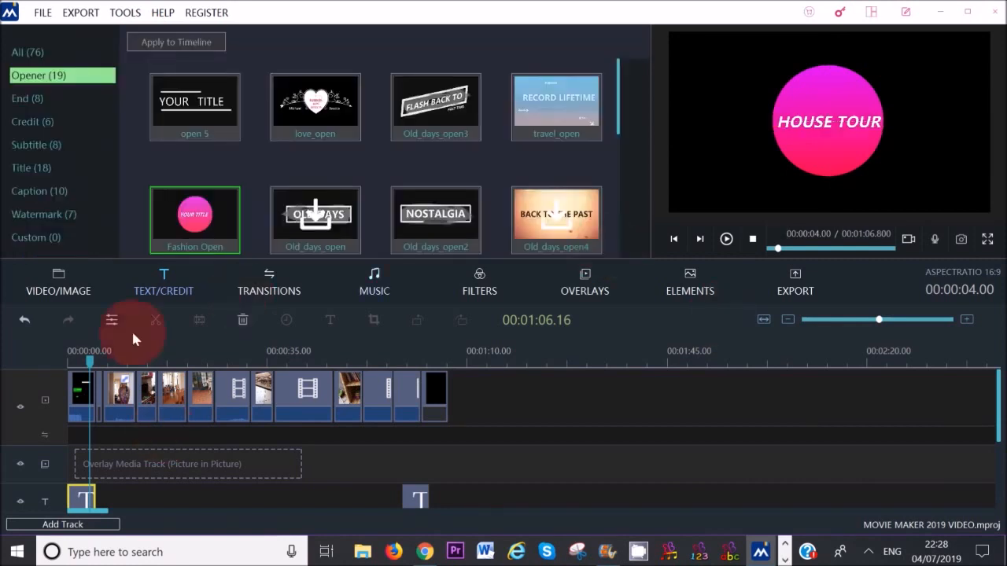
drag(89, 361, 70, 369)
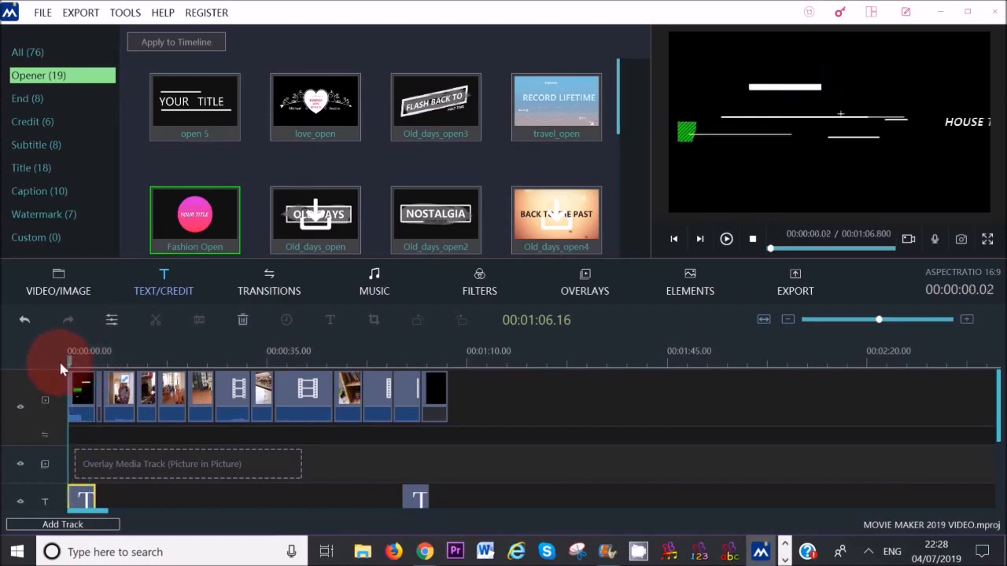
click(724, 239)
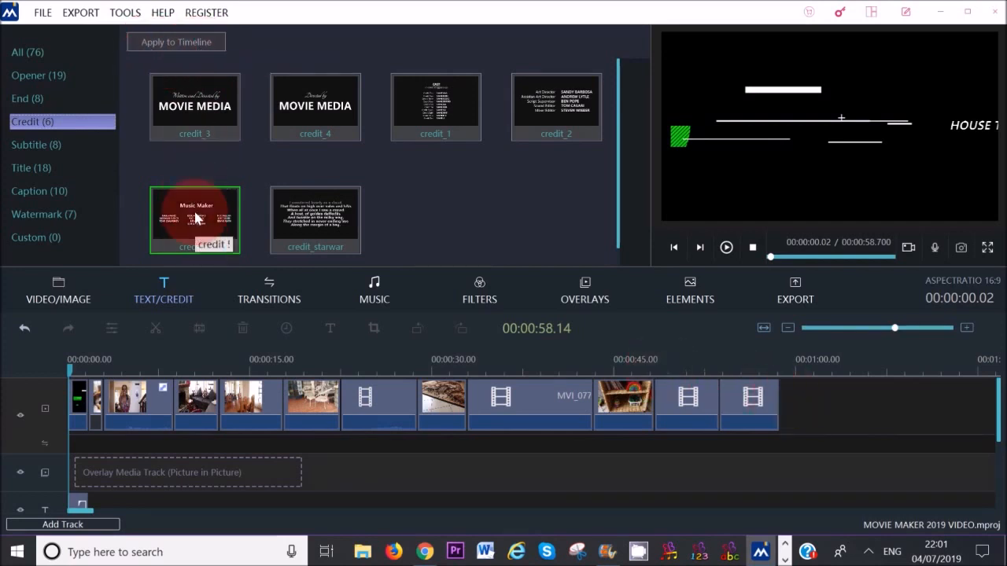
Place the credit_3 template at the end of the timeline, right after the last clip.
click(198, 112)
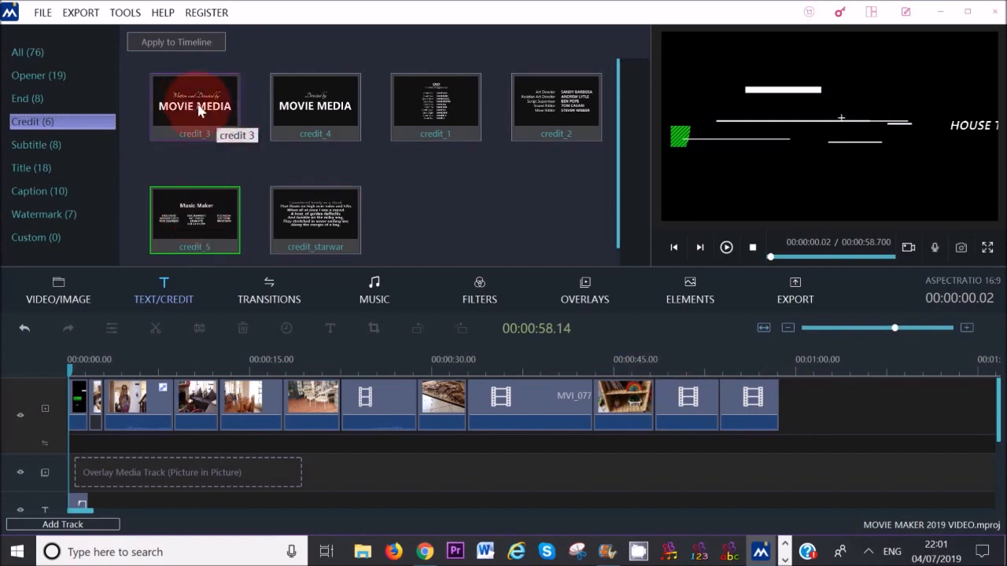
drag(198, 112, 791, 404)
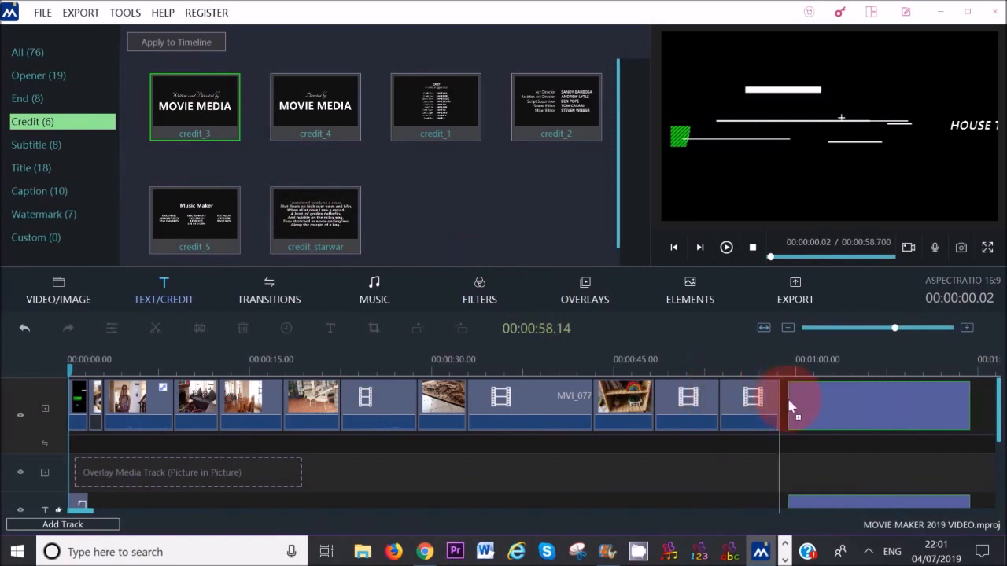
drag(791, 405, 791, 405)
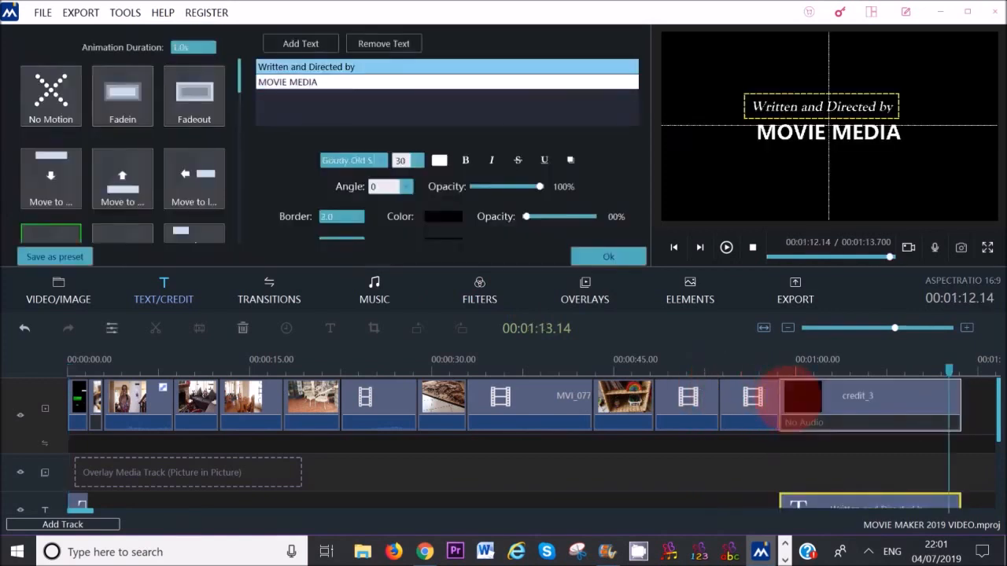
Replace the credit's first line with DIRECTED BY plus the director's full name, and its second line with MOVIE MAKER TUTORIAL.
click(366, 67)
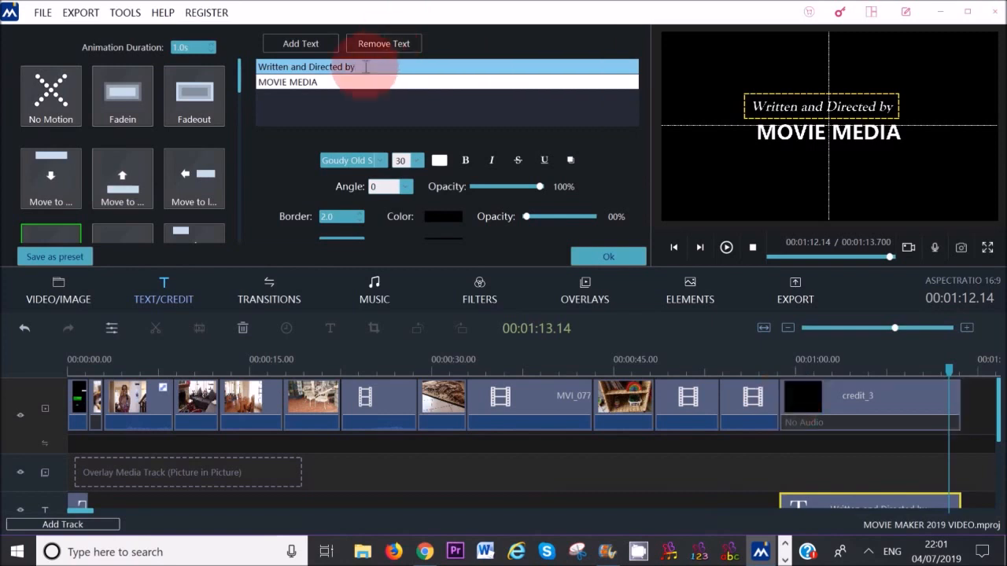
drag(366, 67, 257, 67)
text(DIRECTED BY DOROTHY SHELTON)
drag(321, 82, 248, 80)
text(MOVIE MAKER TUTORIAL)
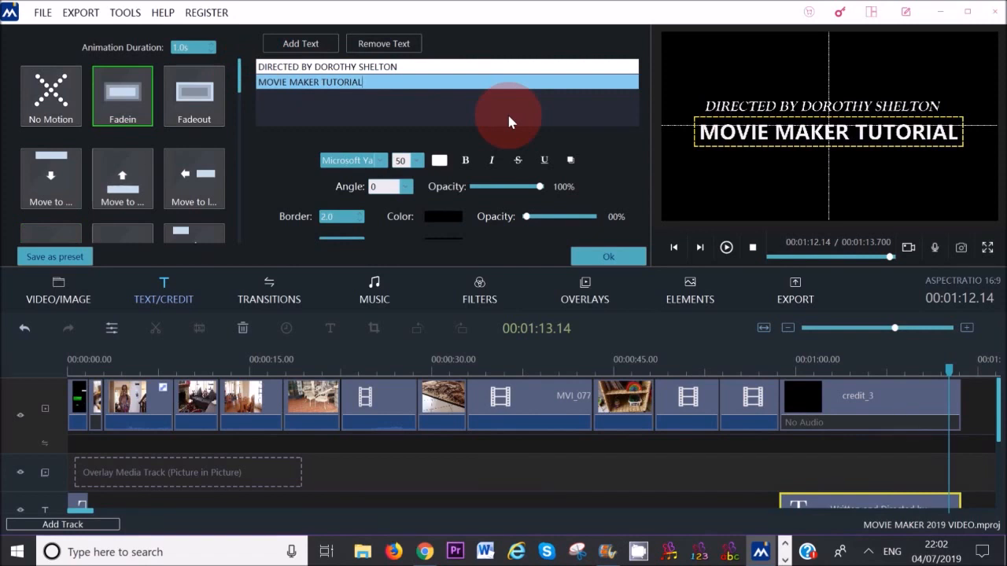
click(610, 257)
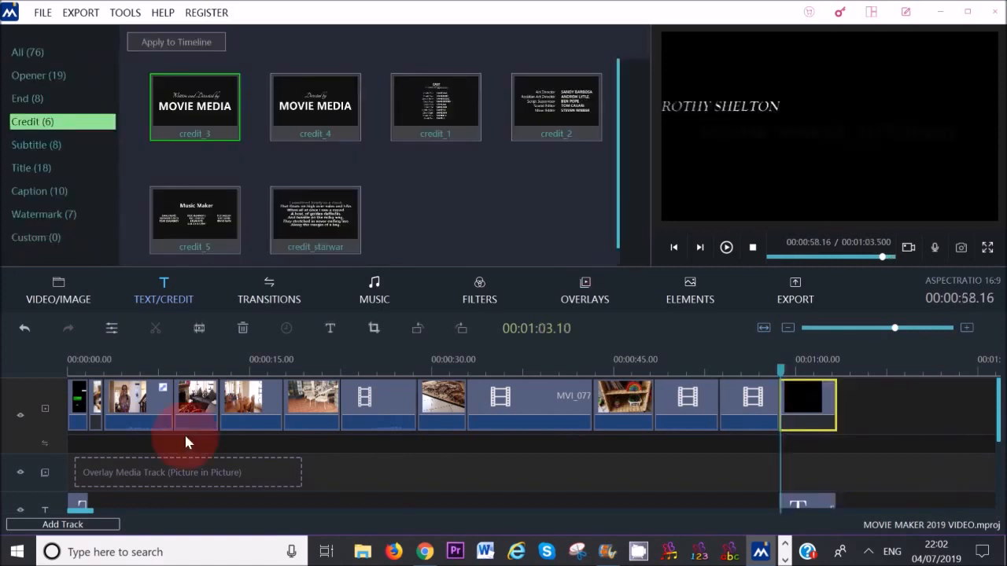
Add a Fadein caption to the text track under the second clip and change its text to MINIMALISM.
click(38, 195)
click(204, 104)
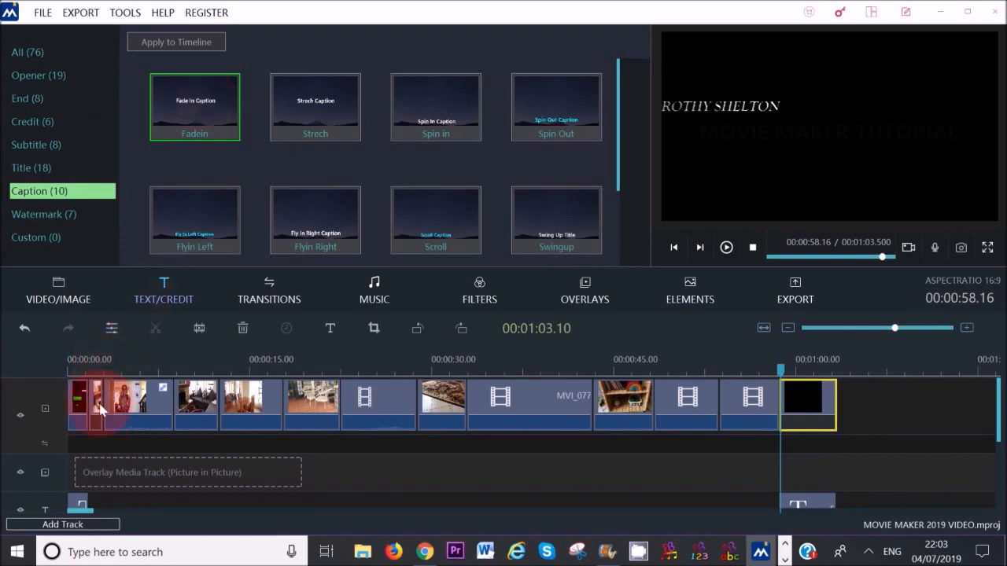
drag(782, 368, 102, 346)
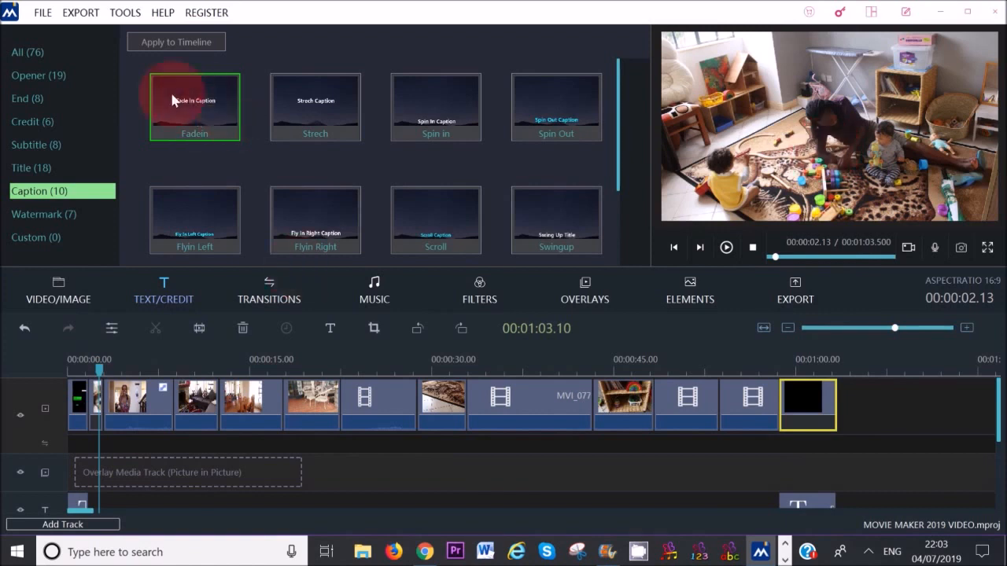
drag(182, 103, 98, 498)
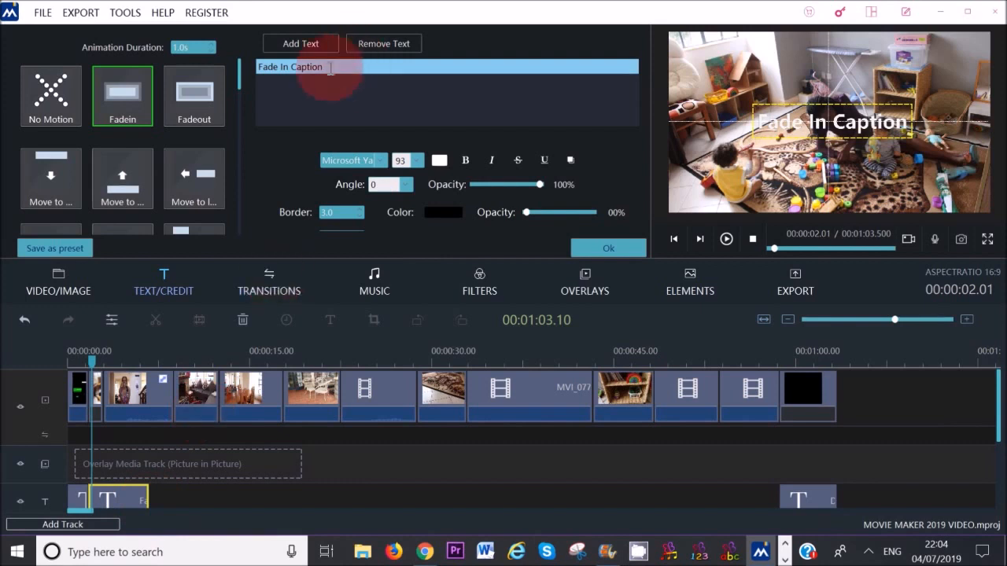
drag(344, 68, 253, 67)
text(MINIMALISM)
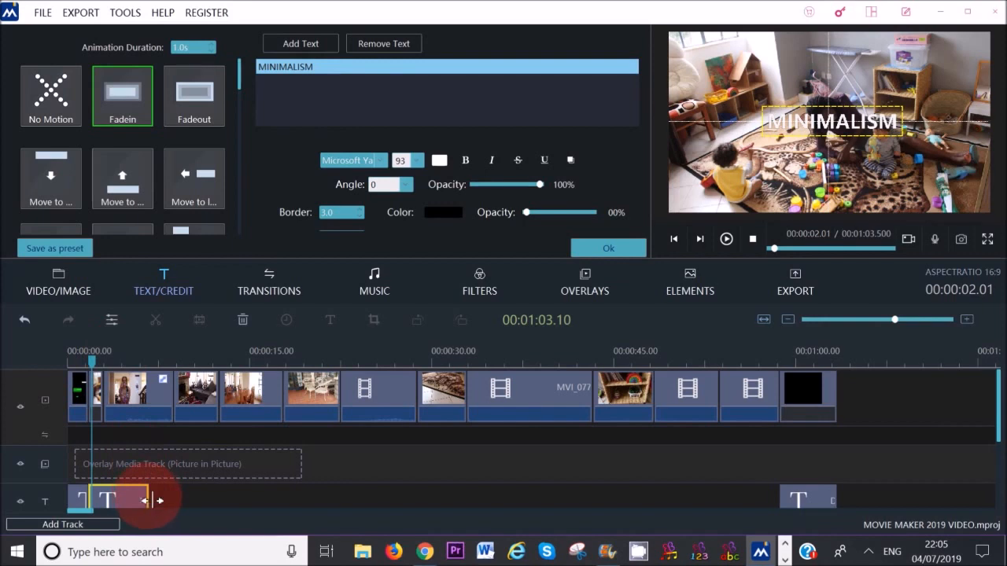
Shorten the MINIMALISM caption so it ends together with the second clip.
drag(151, 500, 149, 501)
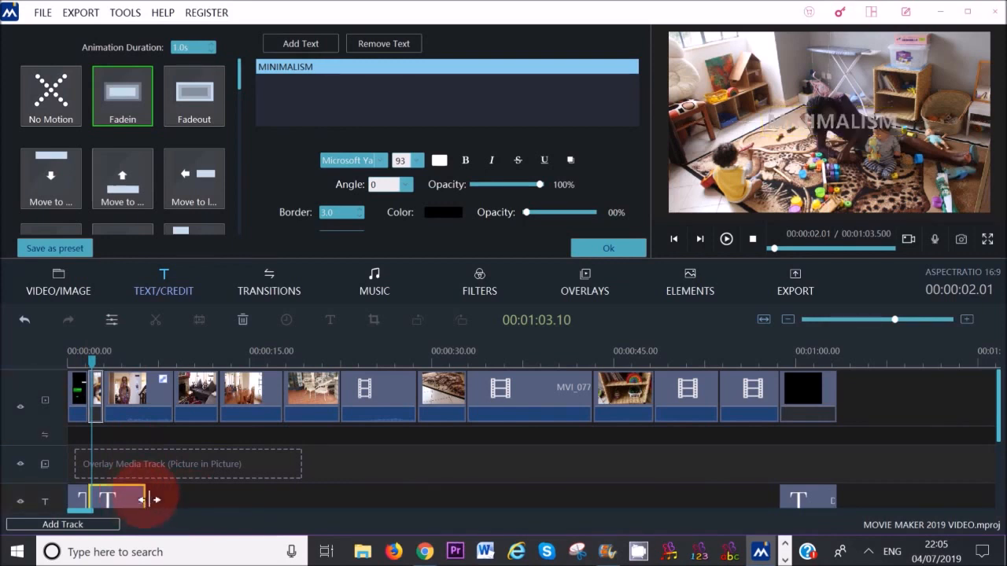
drag(149, 501, 117, 500)
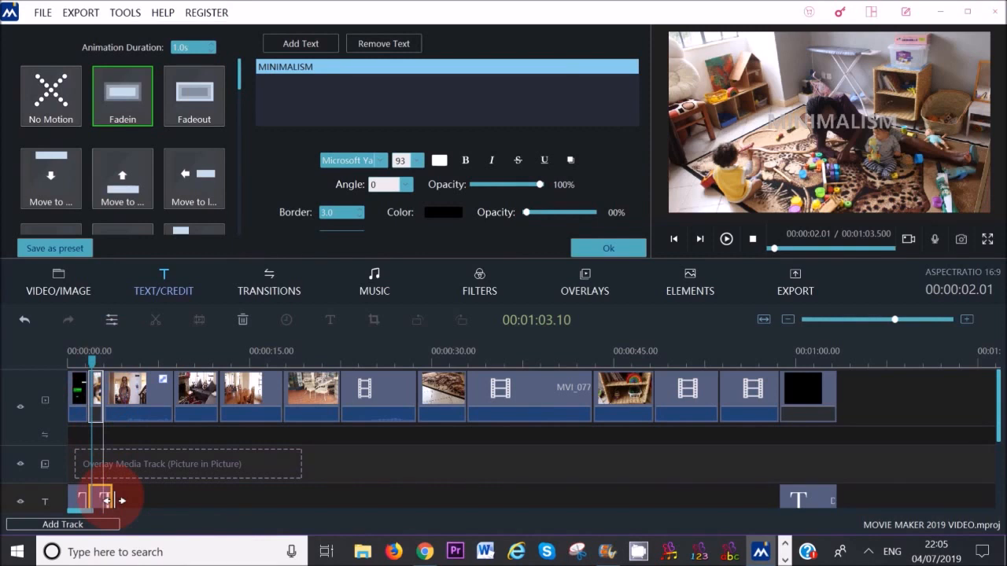
drag(115, 500, 110, 500)
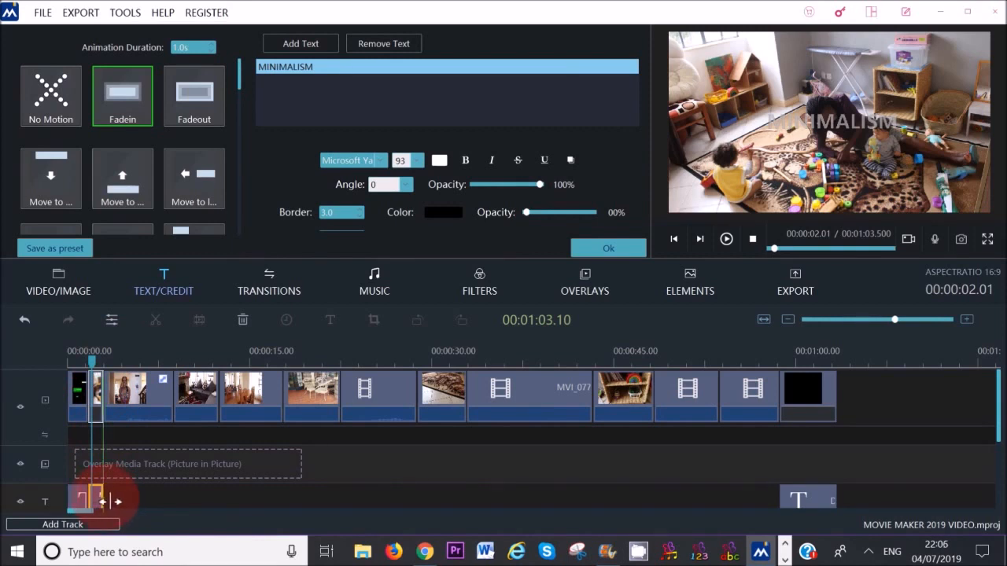
drag(108, 501, 108, 501)
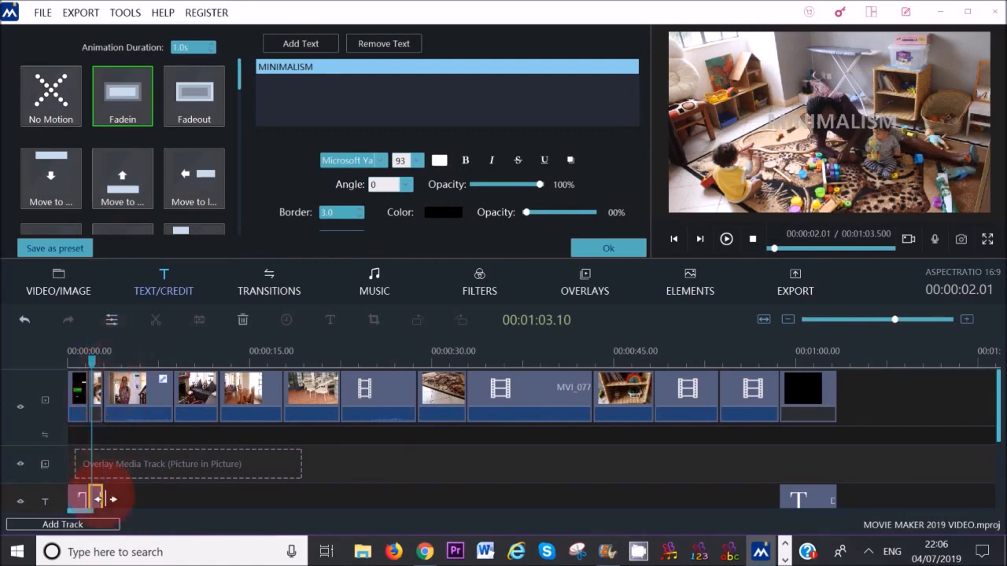
Stretch the MINIMALISM caption to the end of the third clip, and trim it back to the second clip's end.
drag(99, 500, 177, 496)
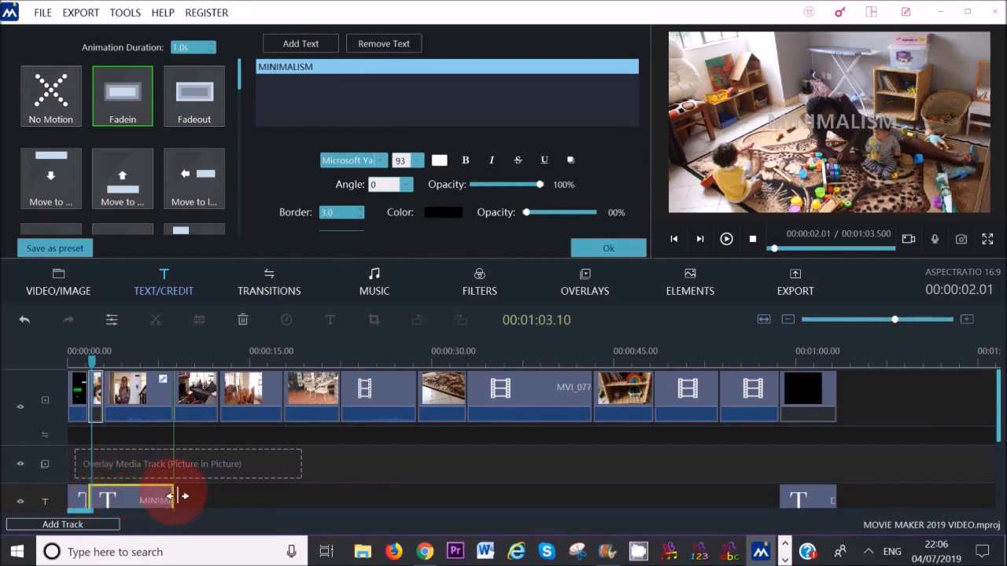
drag(177, 497, 177, 496)
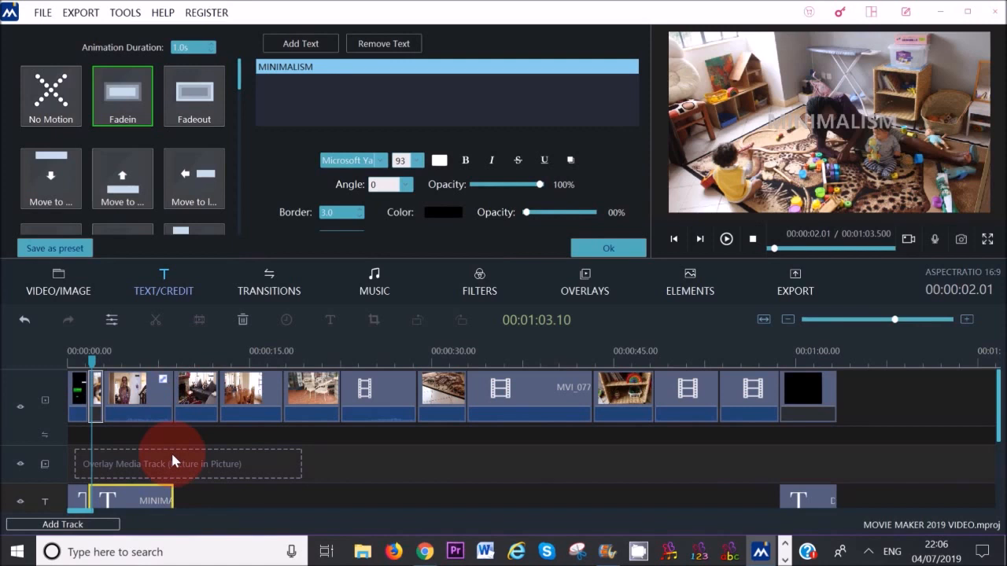
drag(173, 500, 111, 508)
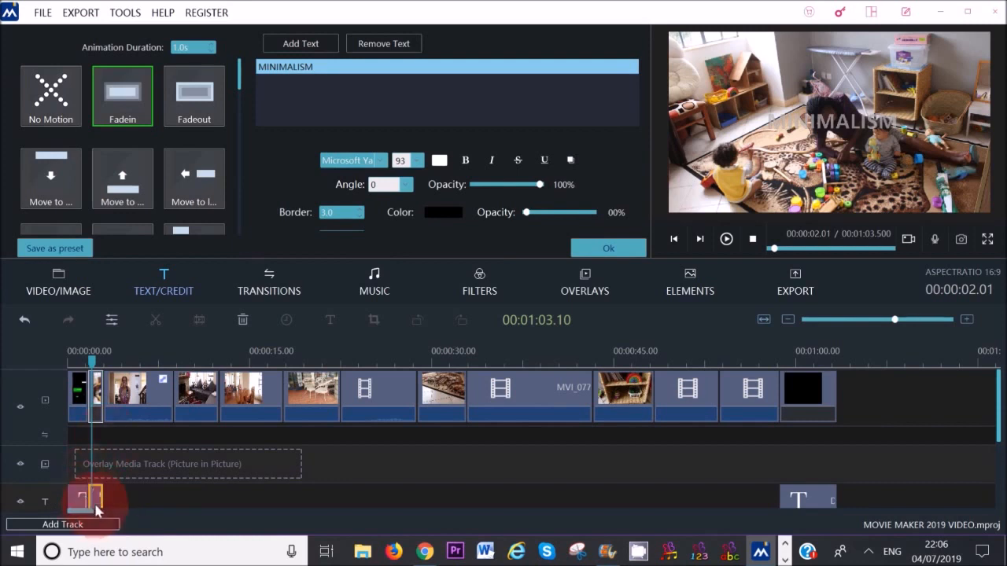
Play the timeline from the beginning into the third clip to check the title and the MINIMALISM caption.
click(92, 362)
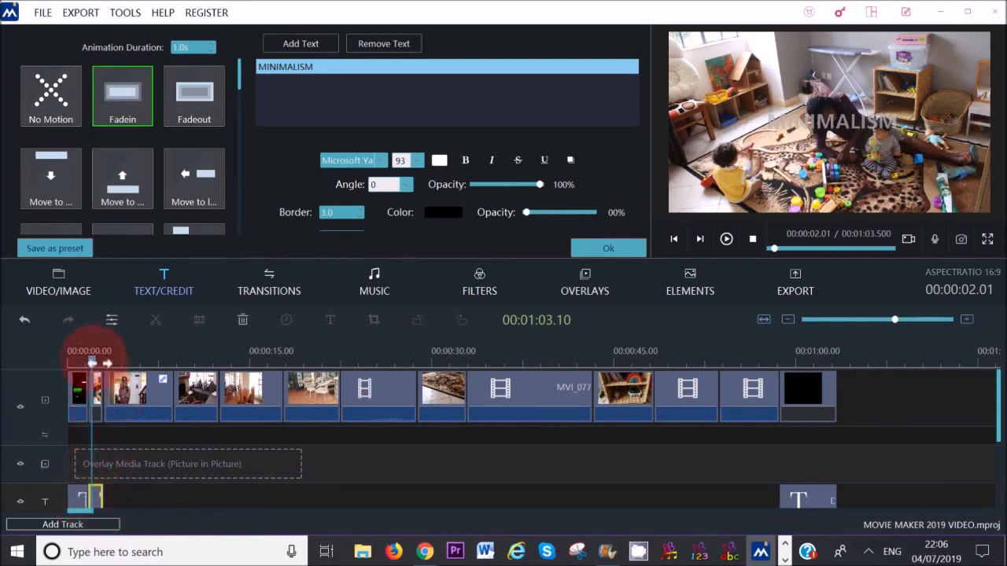
drag(91, 362, 69, 362)
click(727, 239)
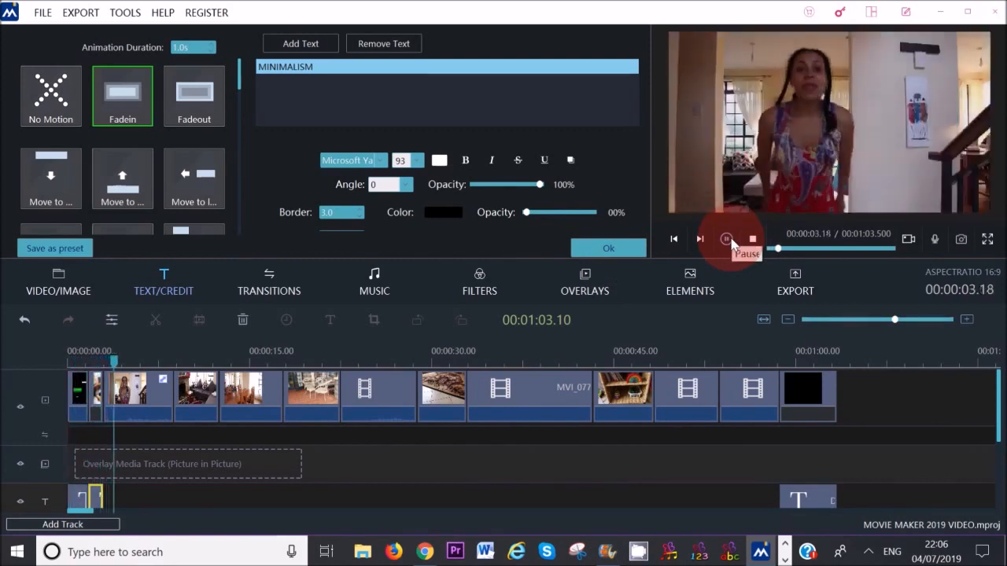
click(729, 240)
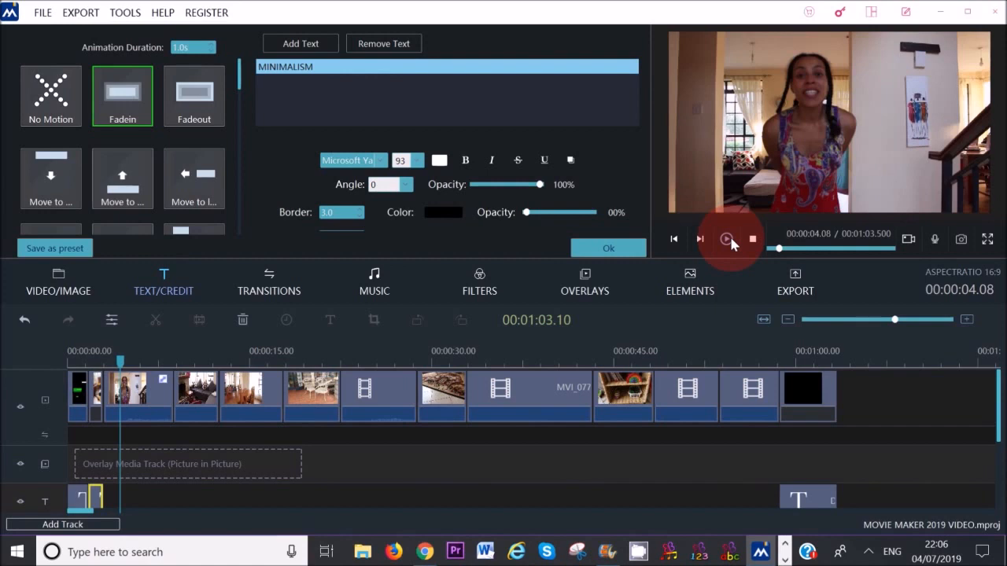
click(120, 361)
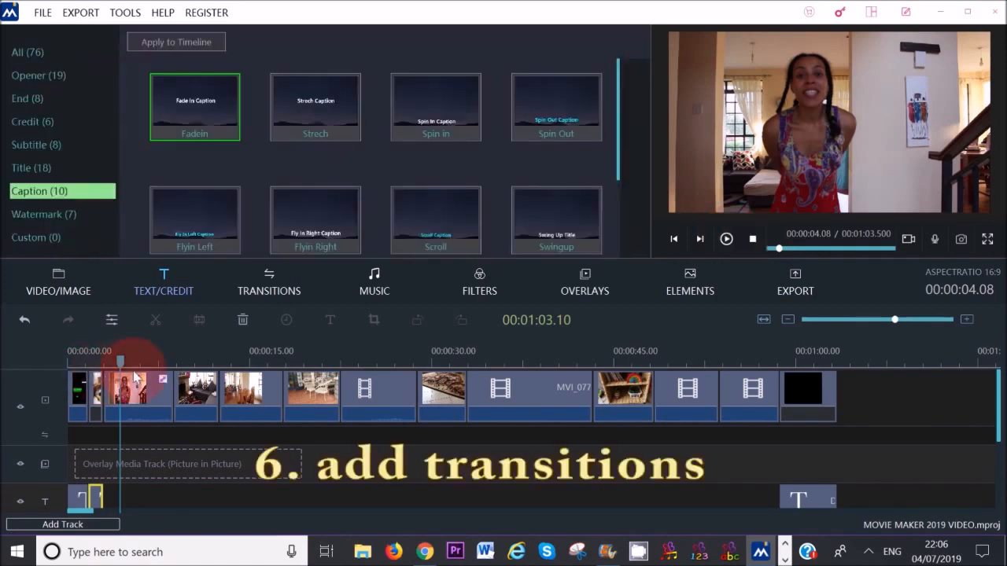
Apply random transitions between all clips and play the timeline from the beginning to preview them.
click(265, 287)
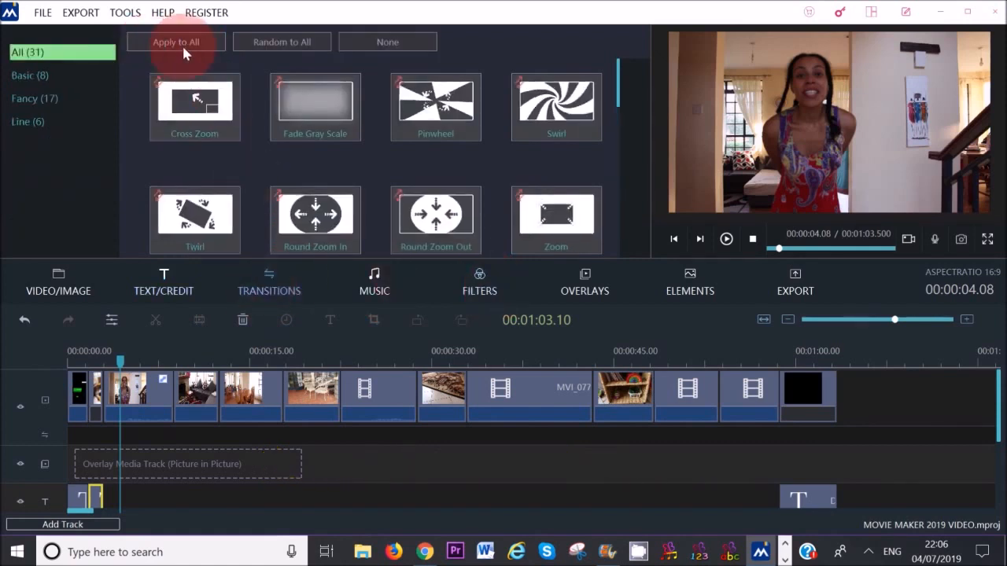
click(297, 47)
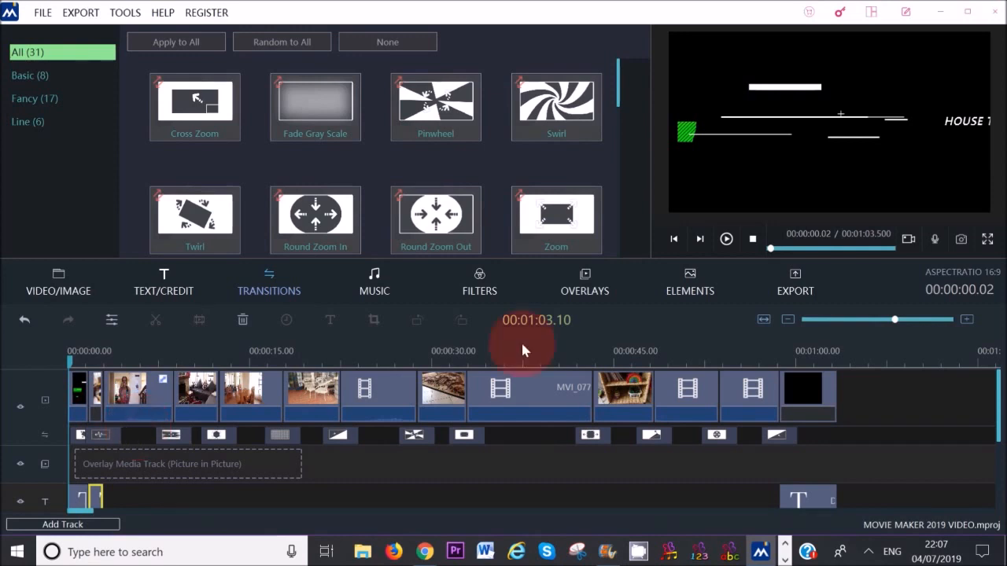
click(726, 245)
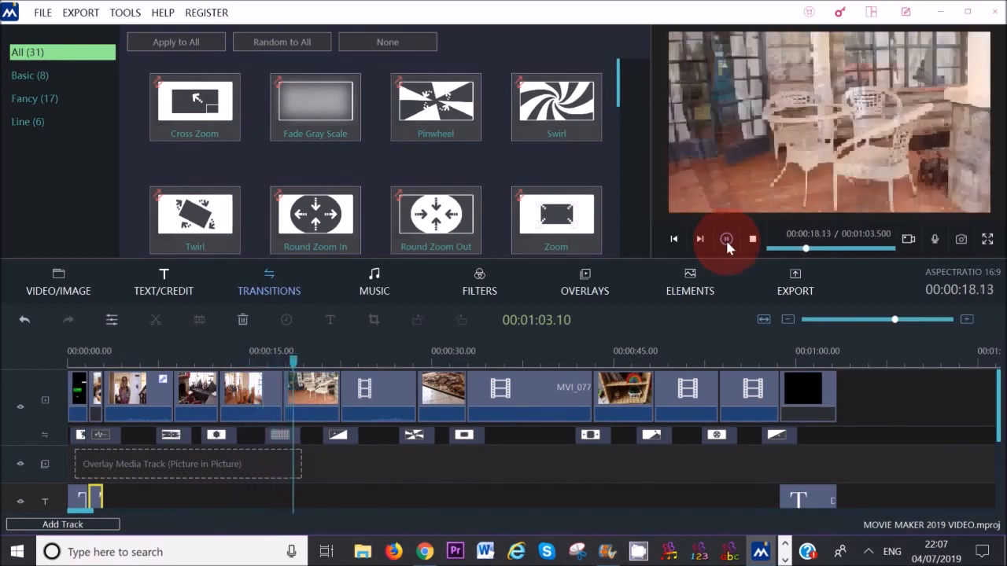
click(725, 238)
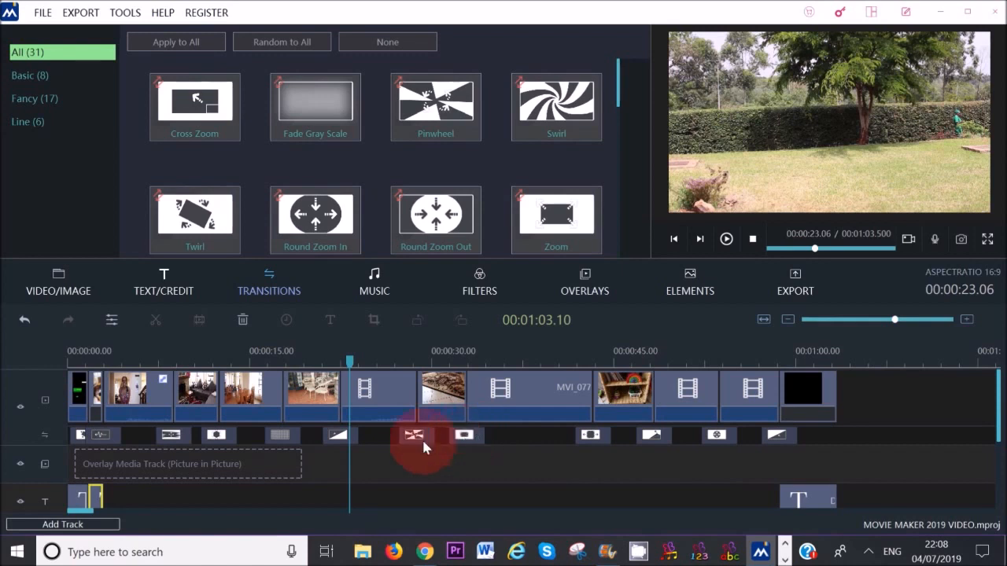
Replace the transition between the dining table and patio table clips with Swirl.
click(290, 435)
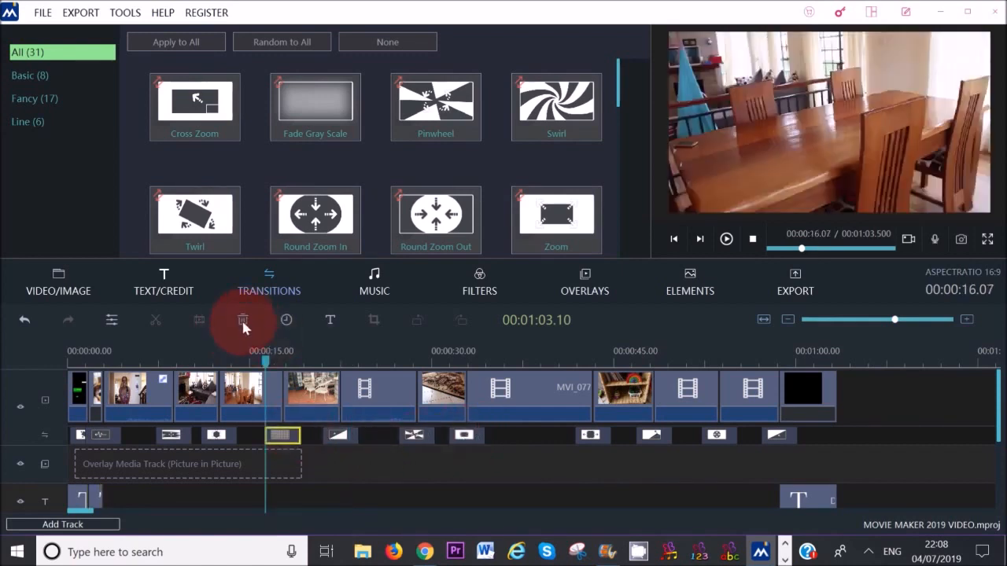
click(555, 118)
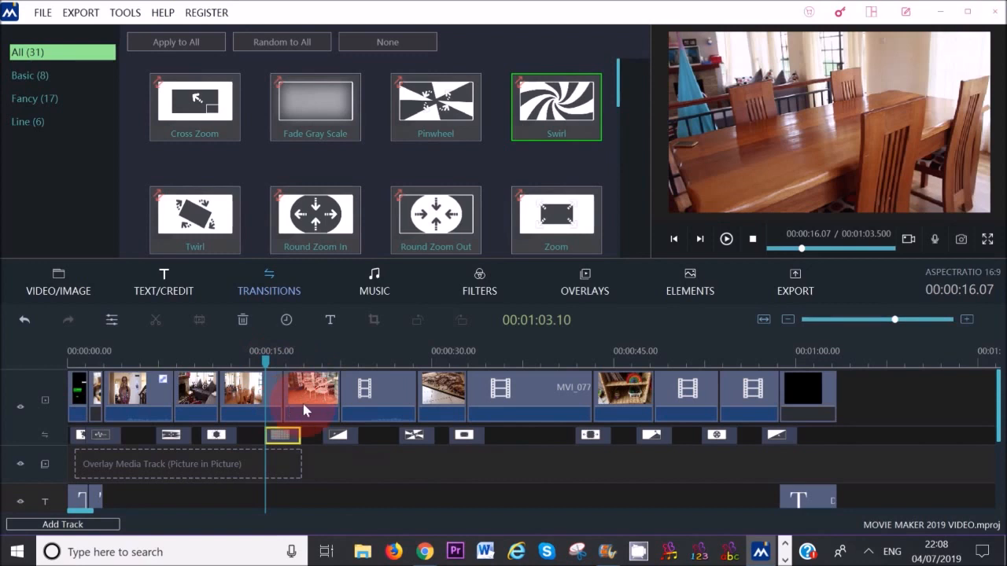
click(243, 320)
drag(562, 111, 290, 433)
Play the Swirl transition to check it, and shorten it slightly on the timeline.
click(729, 243)
click(729, 243)
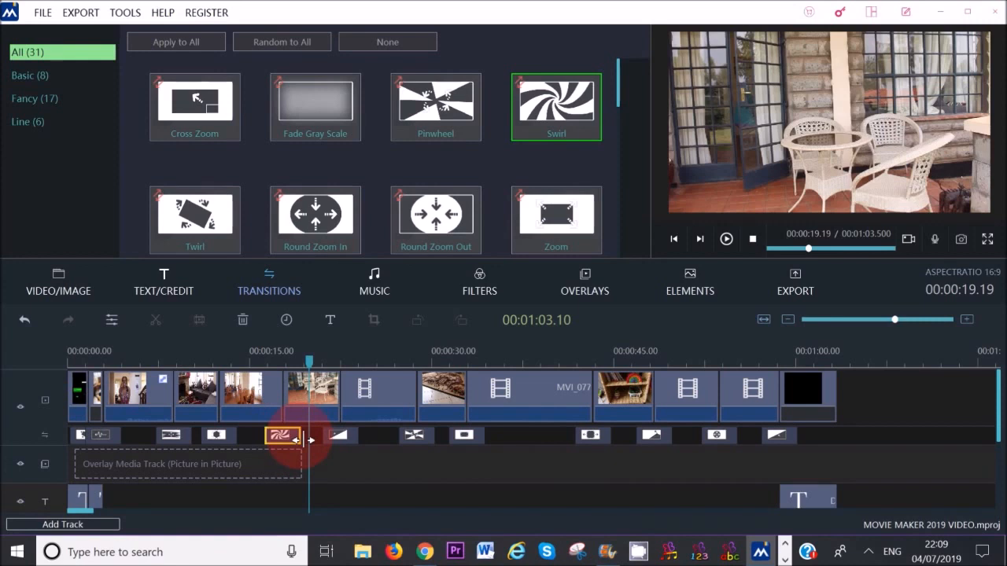
click(282, 435)
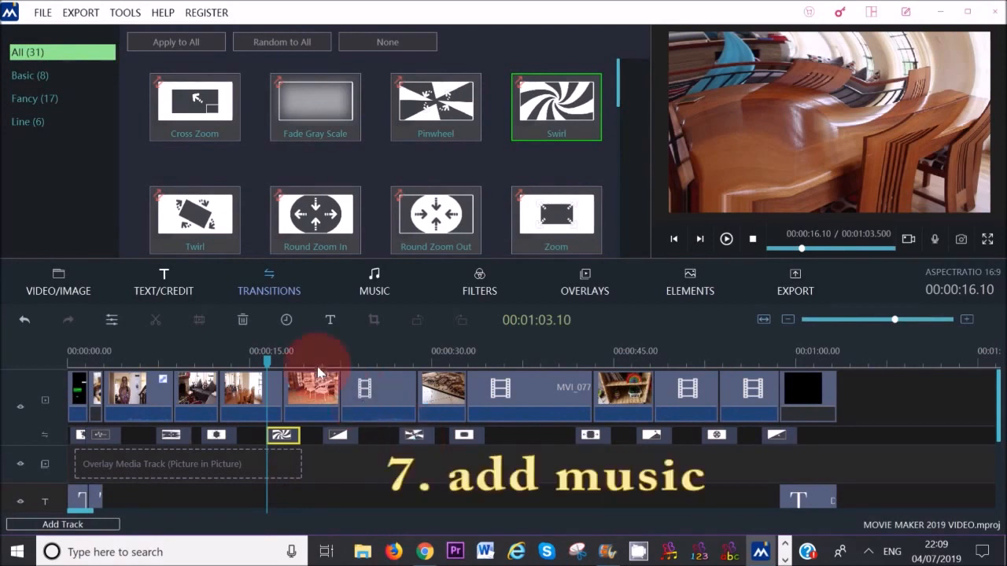
Import the Relaxing Indian Flute Yoga Music file from the Movie maker folder into the music library and try placing it on the timeline.
click(376, 289)
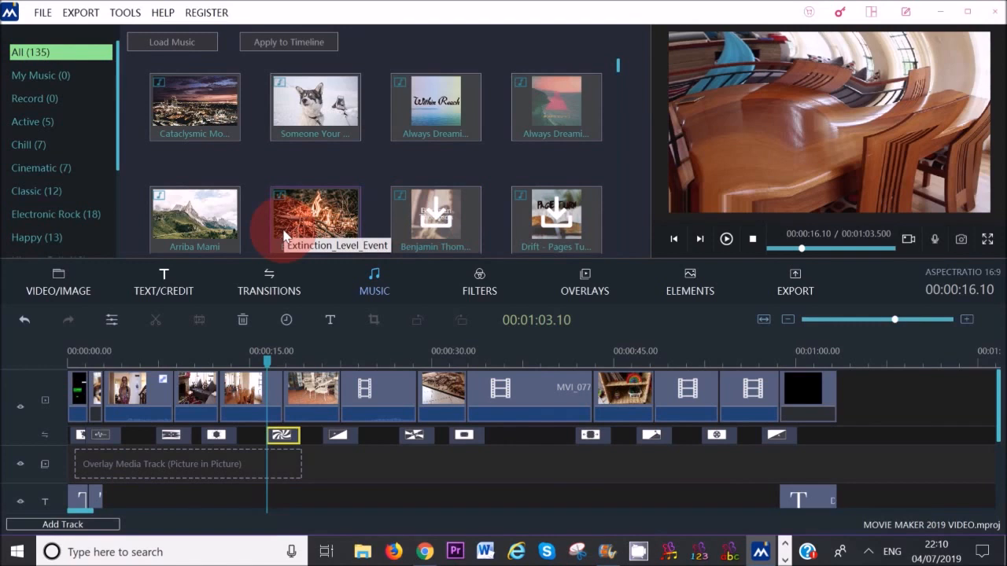
click(315, 126)
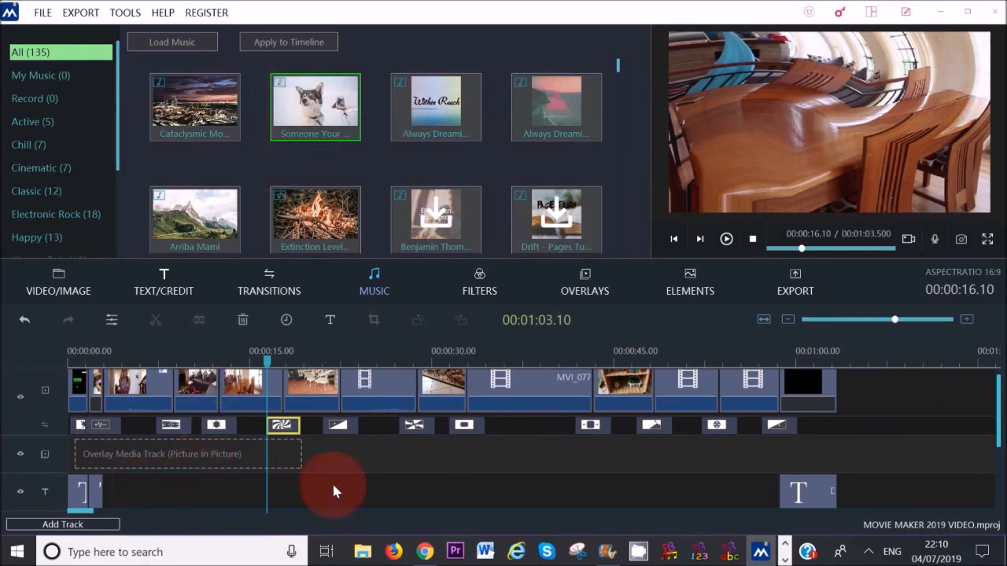
click(172, 42)
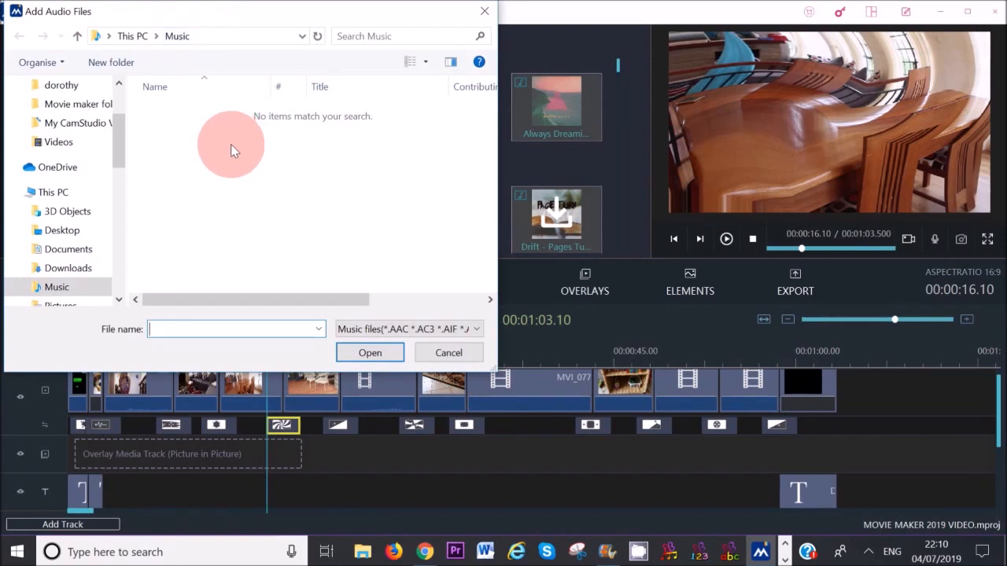
drag(121, 146, 121, 175)
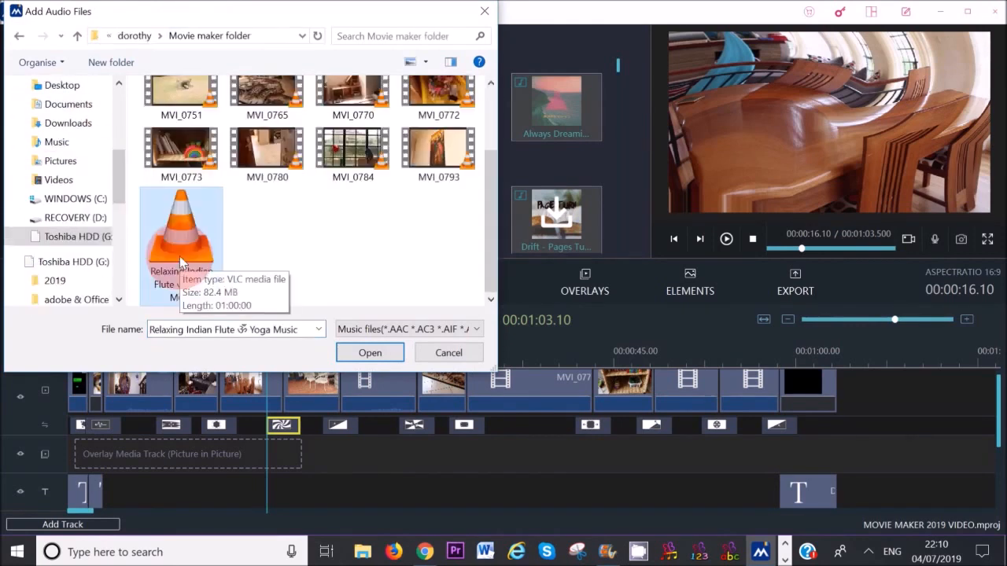
click(368, 351)
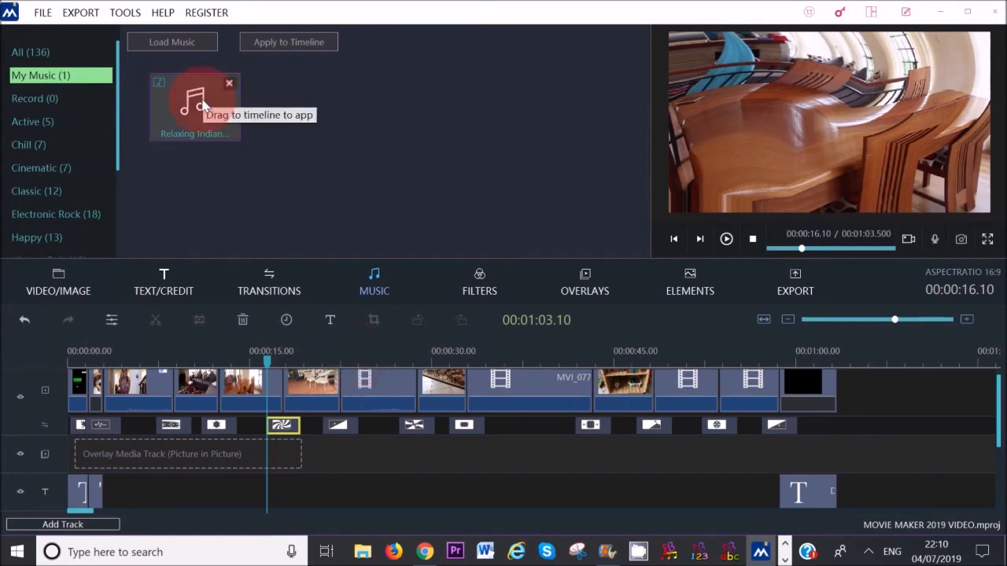
drag(203, 106, 132, 491)
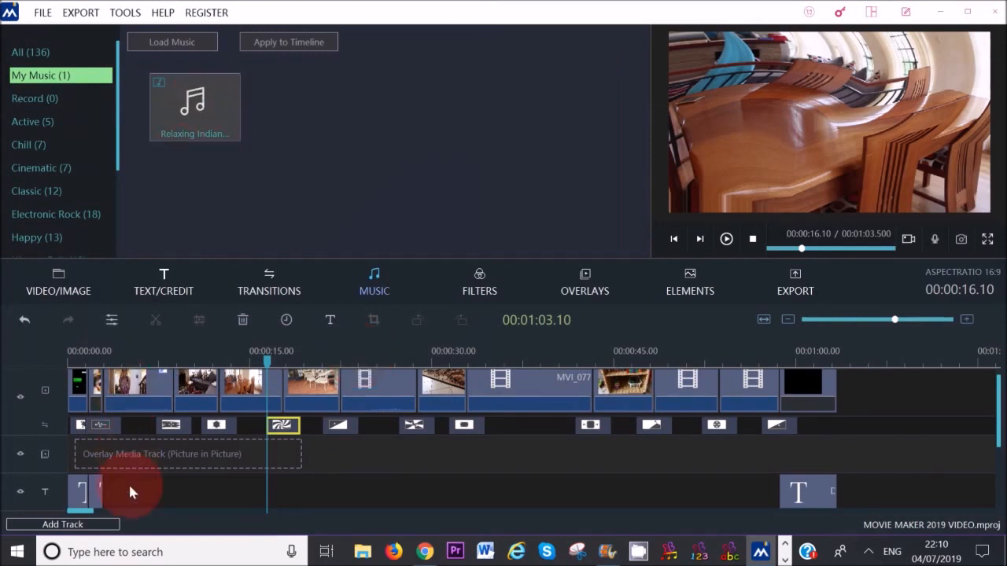
Add the Arriba Mami track from the Happy music category to the timeline.
click(32, 52)
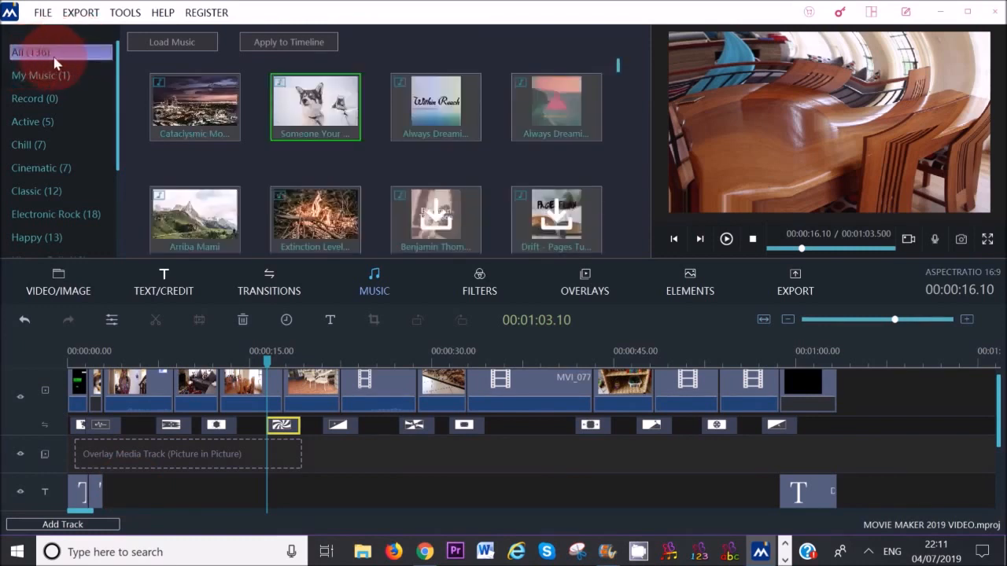
mouse_move(115, 61)
mouse_down()
mouse_move(115, 125)
mouse_move(121, 54)
mouse_up()
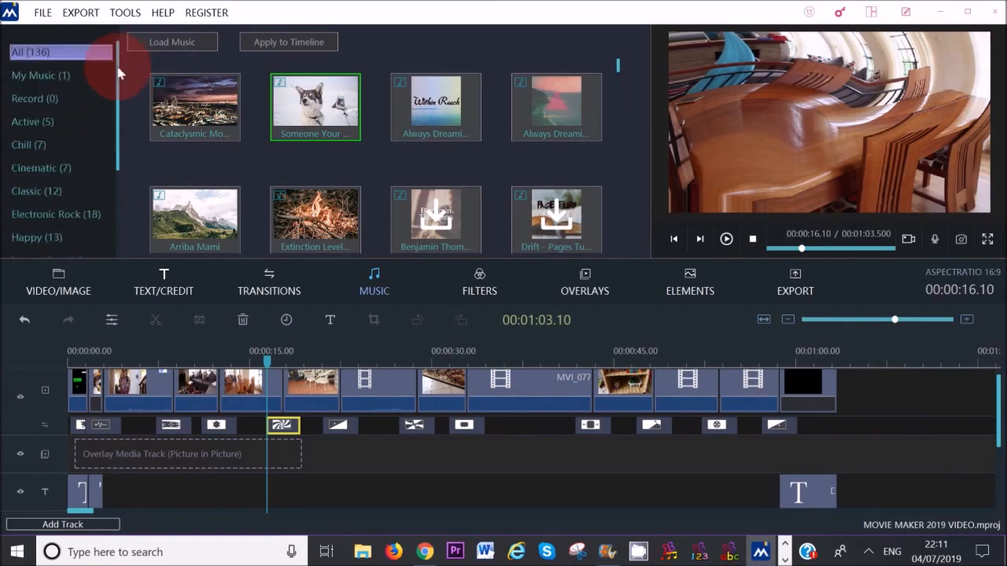
scroll(40, 76, down, 1)
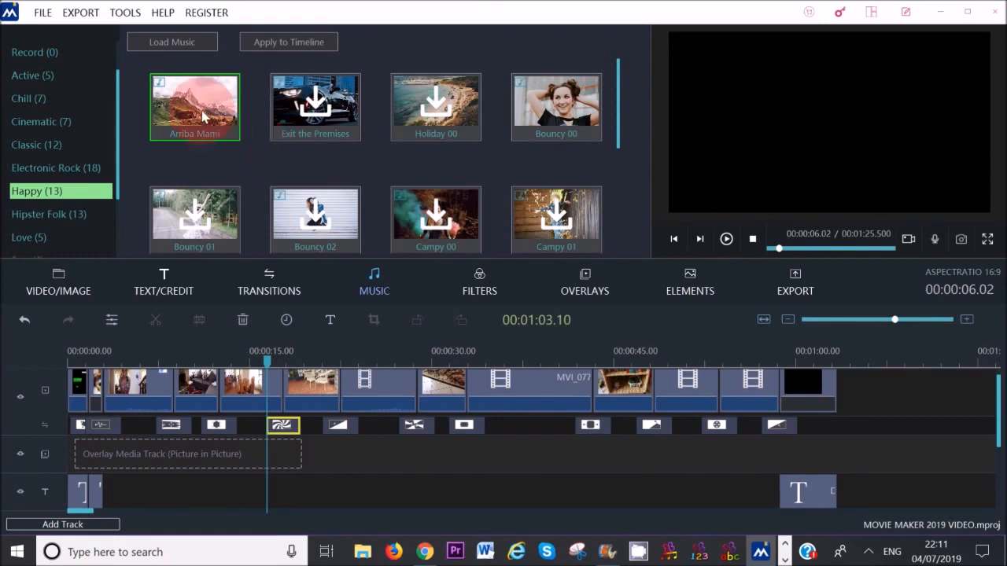
drag(202, 116, 236, 126)
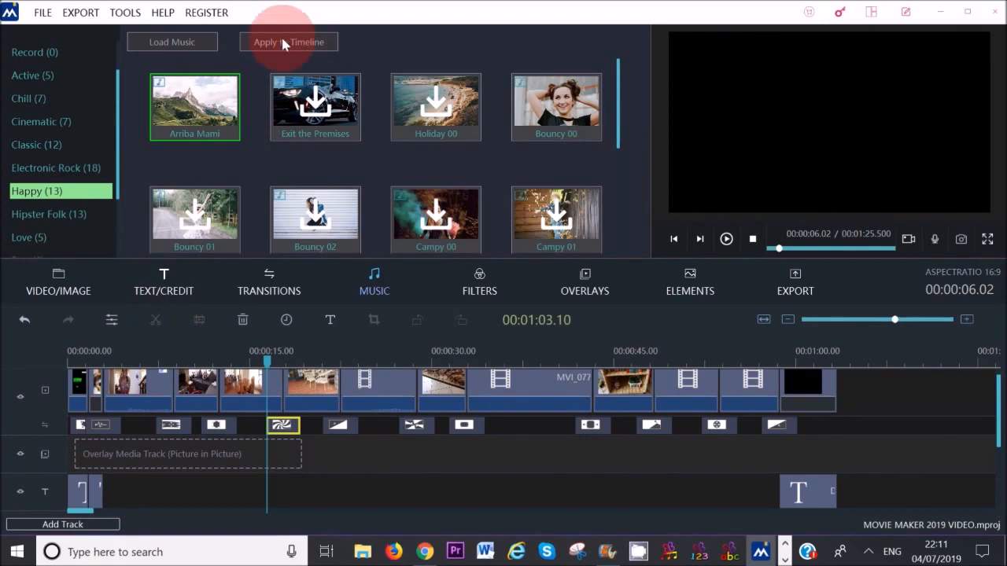
click(311, 45)
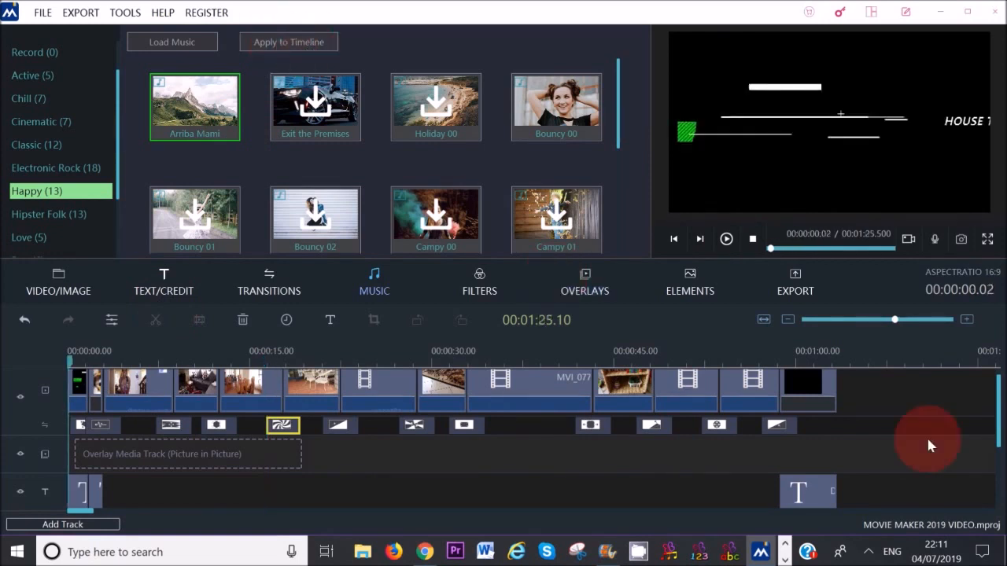
drag(998, 428, 997, 468)
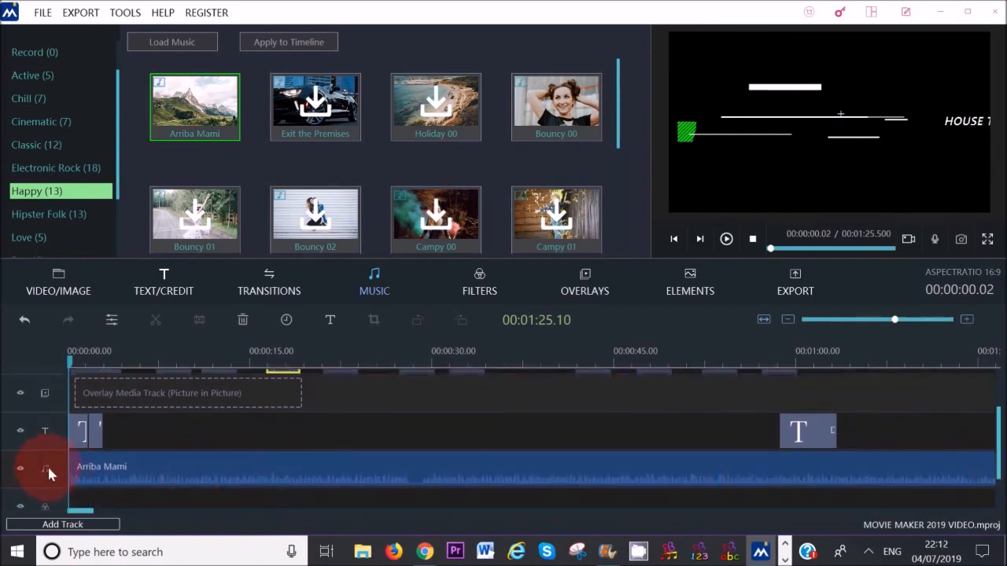
Set the Arriba Mami track's volume to 49, its fade-in to 9.43 s and its fade-out to 8.95 s.
double_click(169, 477)
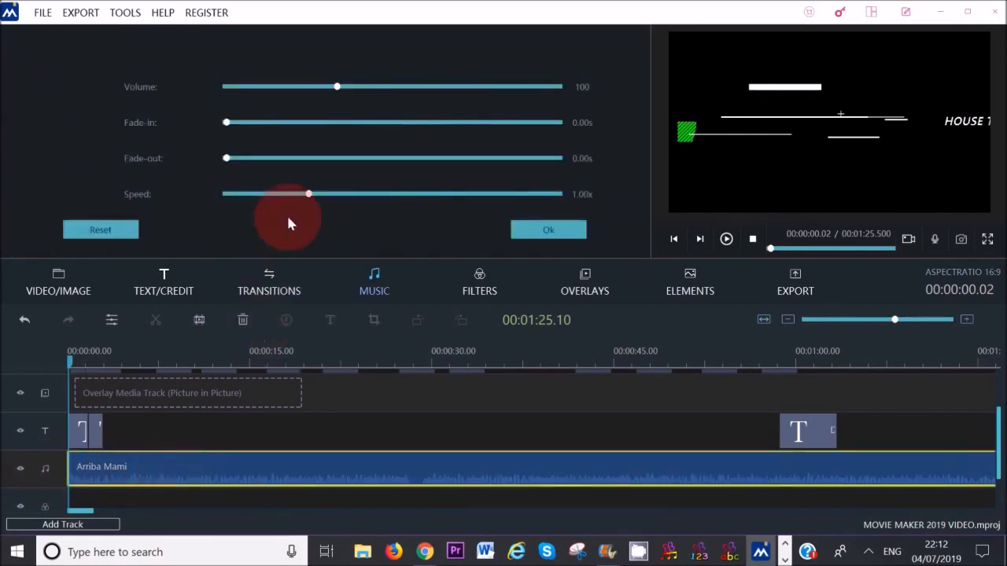
drag(336, 87, 281, 86)
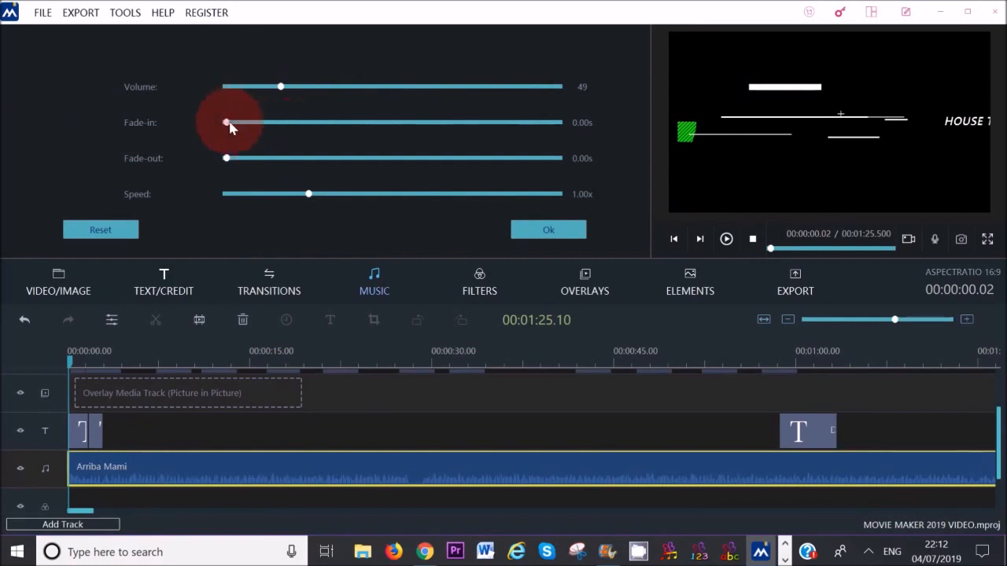
drag(230, 123, 280, 126)
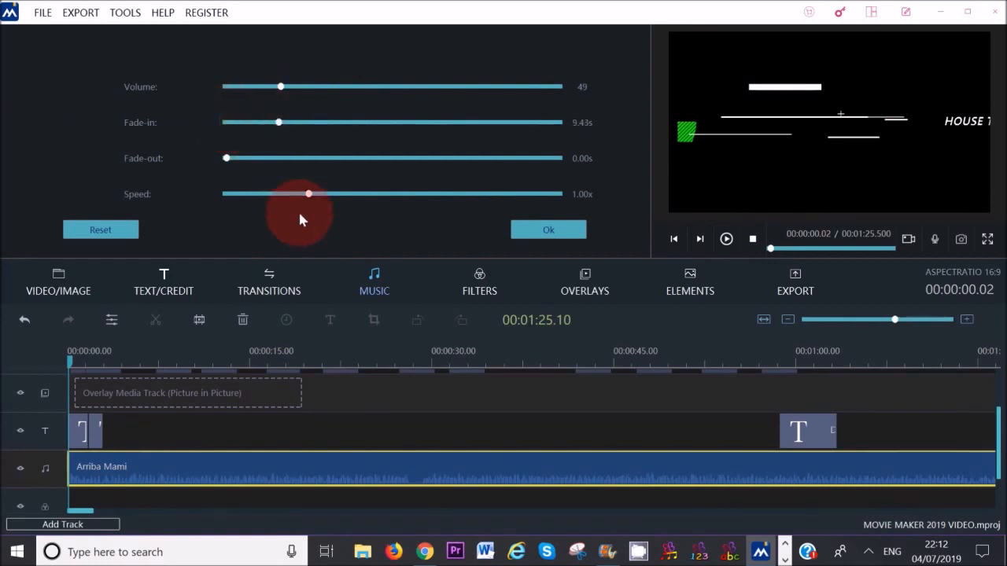
click(308, 197)
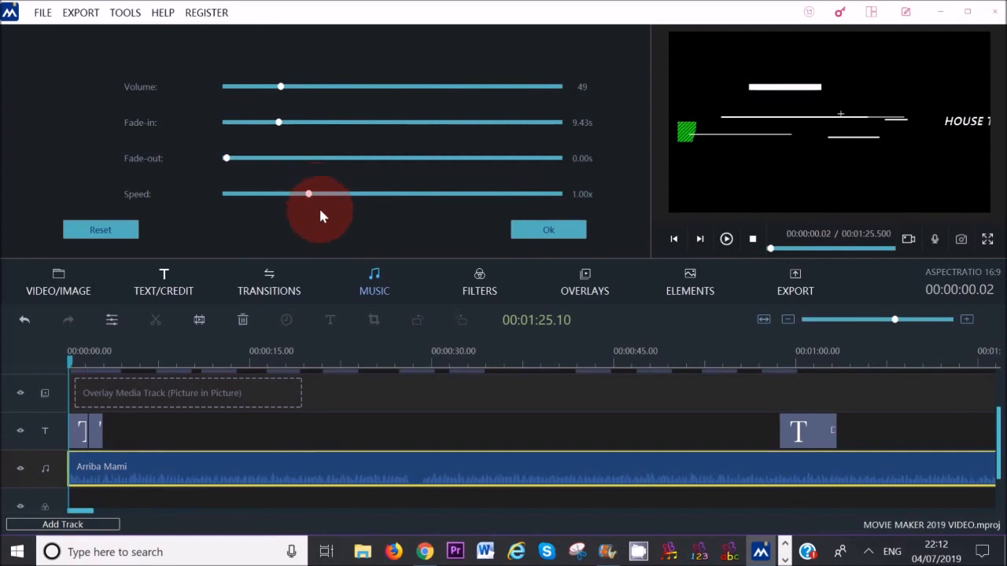
drag(229, 160, 277, 161)
click(310, 196)
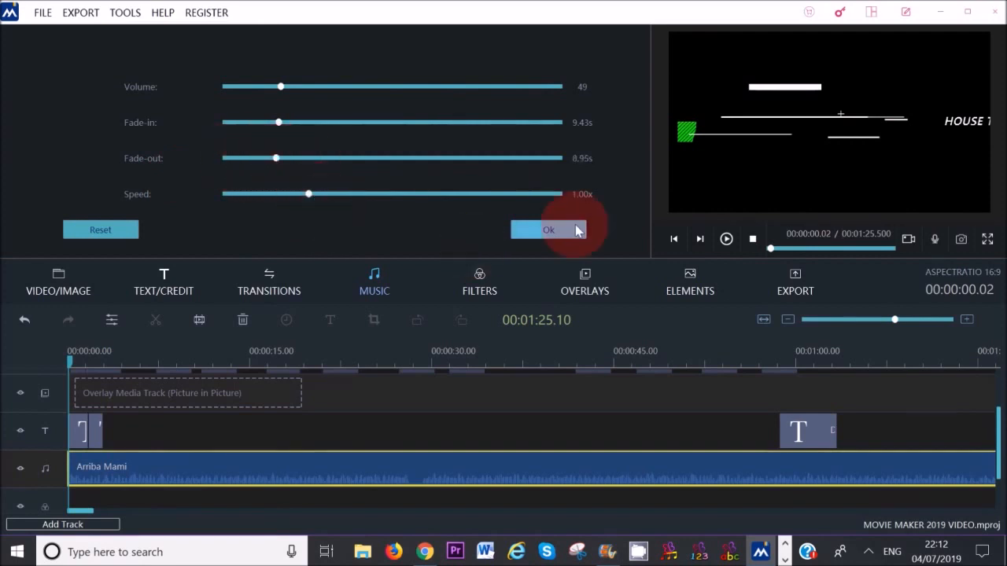
click(573, 233)
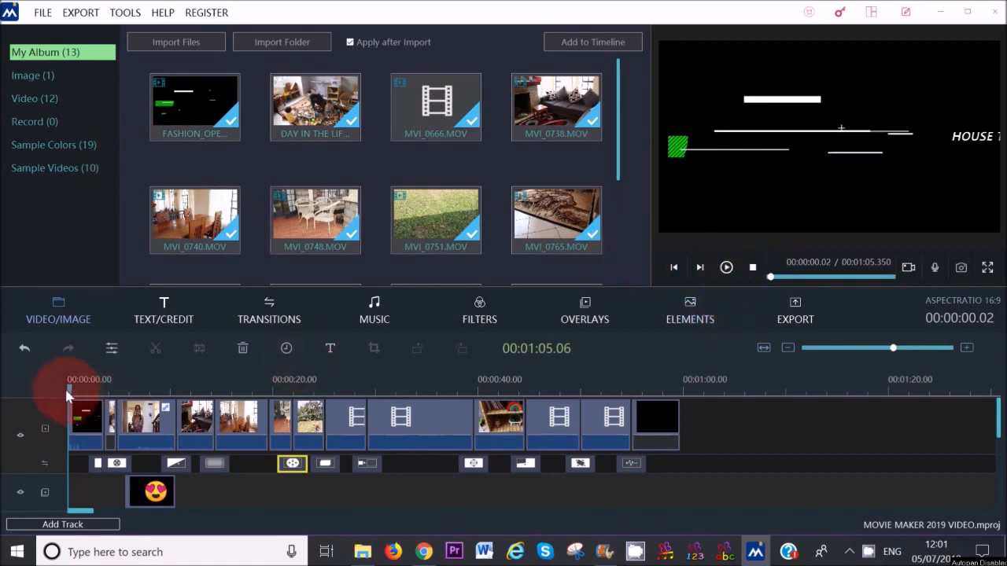
Play the timeline from the beginning into the dining table clip, and return the playhead to about 6 s.
click(726, 267)
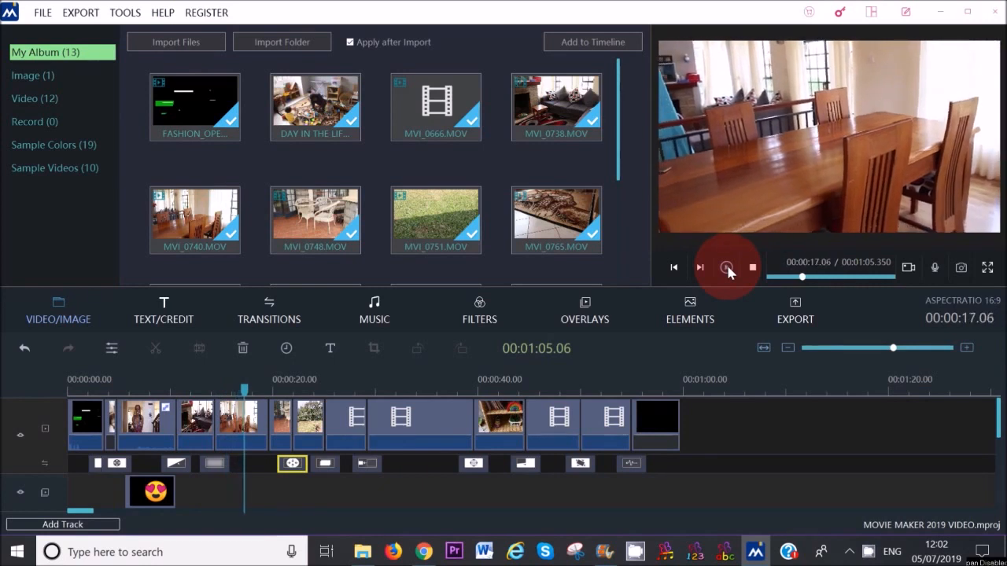
click(727, 269)
click(130, 389)
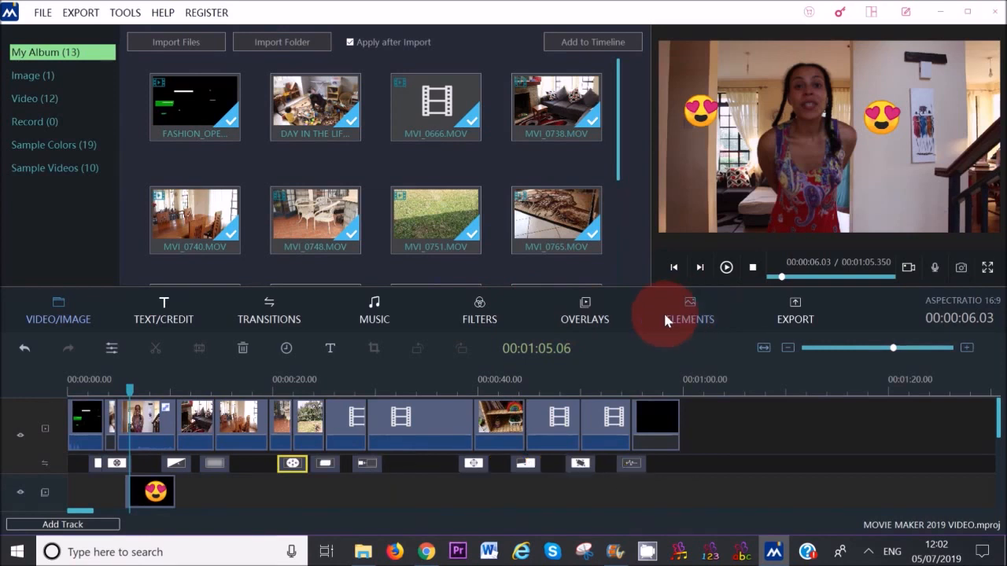
Apply the WS Old Photo filter over the dining table clip, starting at about 18 s on the timeline.
click(481, 315)
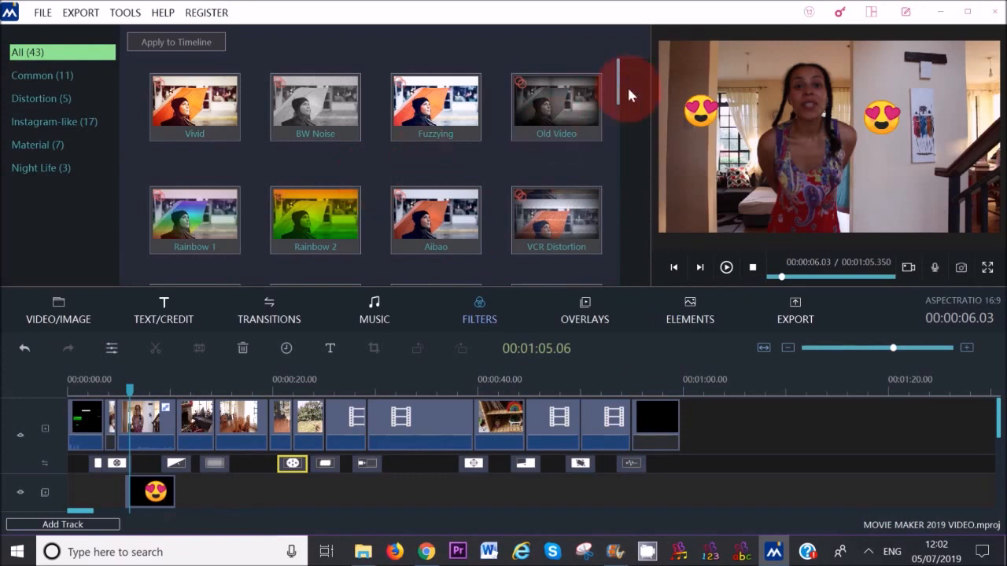
mouse_move(619, 94)
mouse_down()
mouse_move(613, 202)
mouse_move(622, 87)
mouse_up()
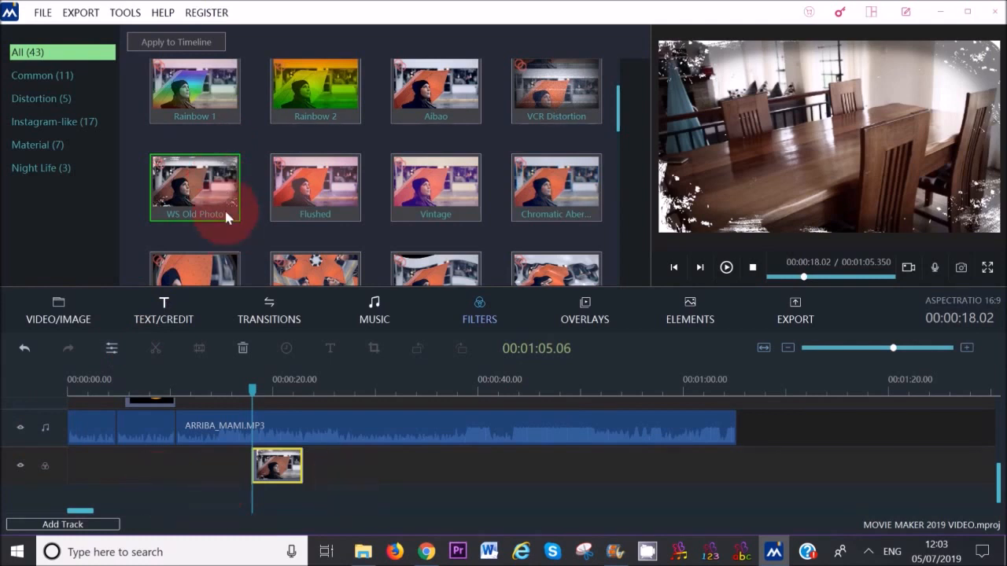
drag(214, 202, 252, 462)
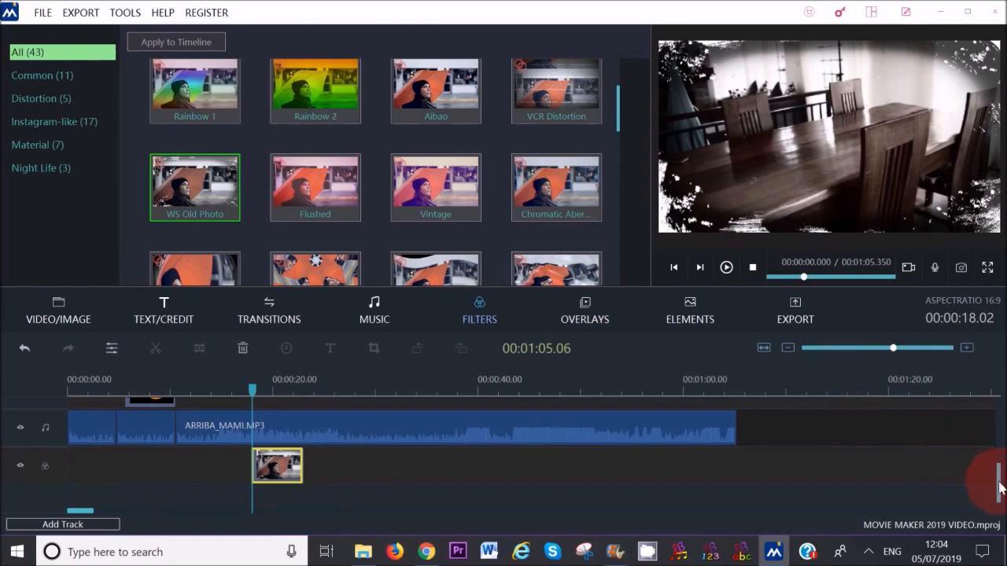
Place a second WS Old Photo filter earlier on the filter track, at about 10 s, and delete it.
scroll(1001, 480, up, 1)
mouse_move(1000, 480)
mouse_down()
mouse_move(1000, 422)
mouse_move(1001, 494)
mouse_up()
drag(277, 456, 206, 464)
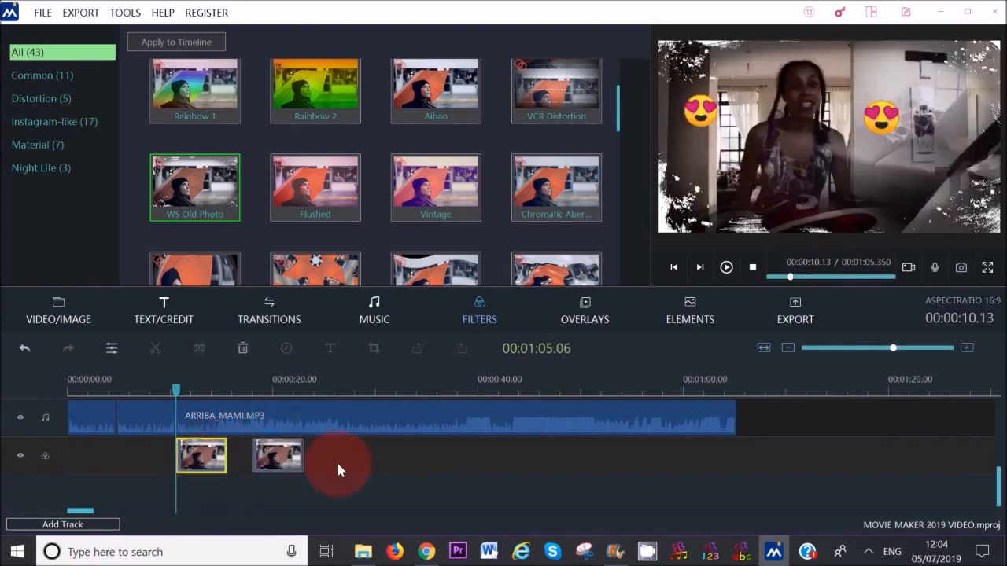
click(204, 472)
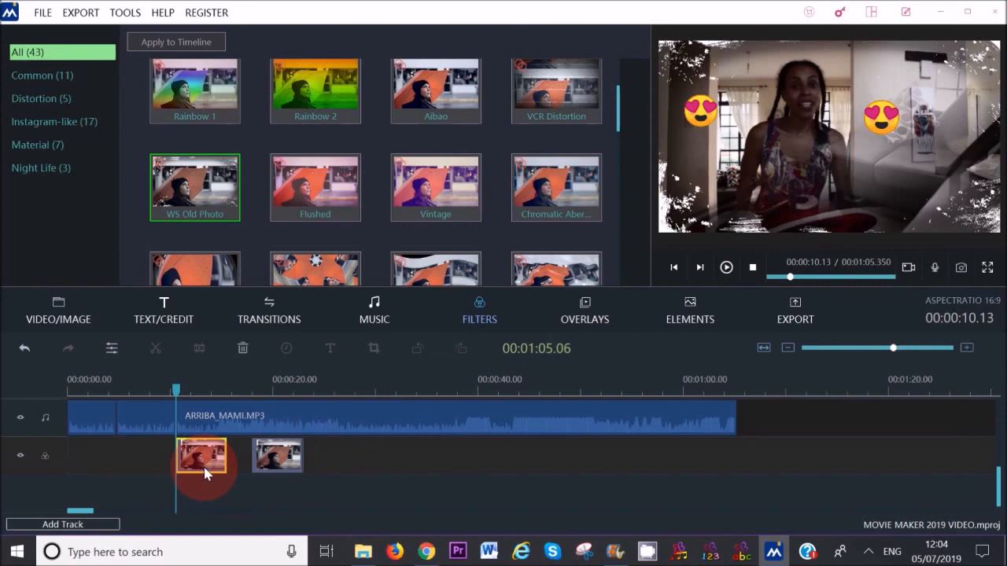
click(250, 343)
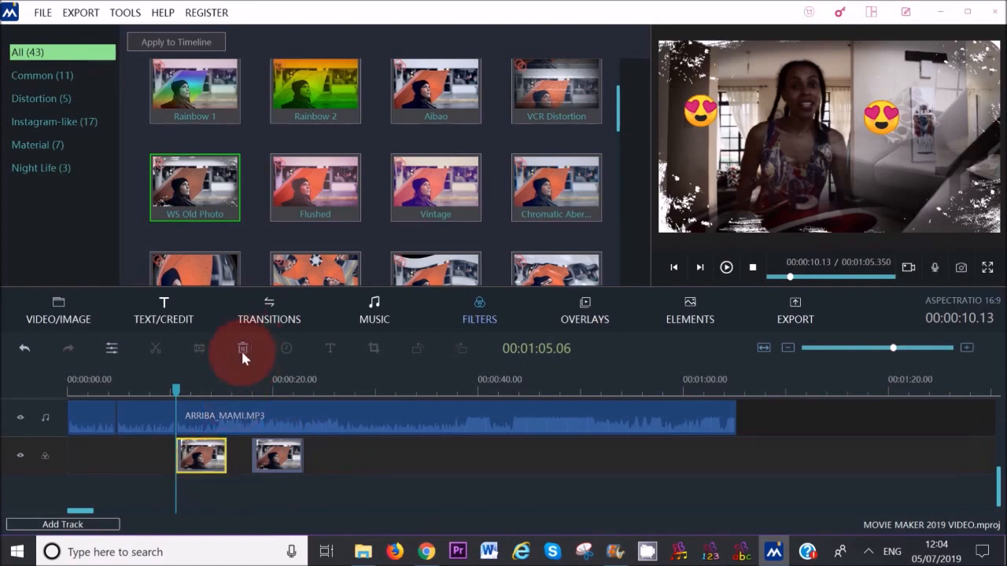
click(242, 350)
Add the Red Light Spots overlay at the start of the dining table clip and play that section to check it.
drag(997, 497, 999, 422)
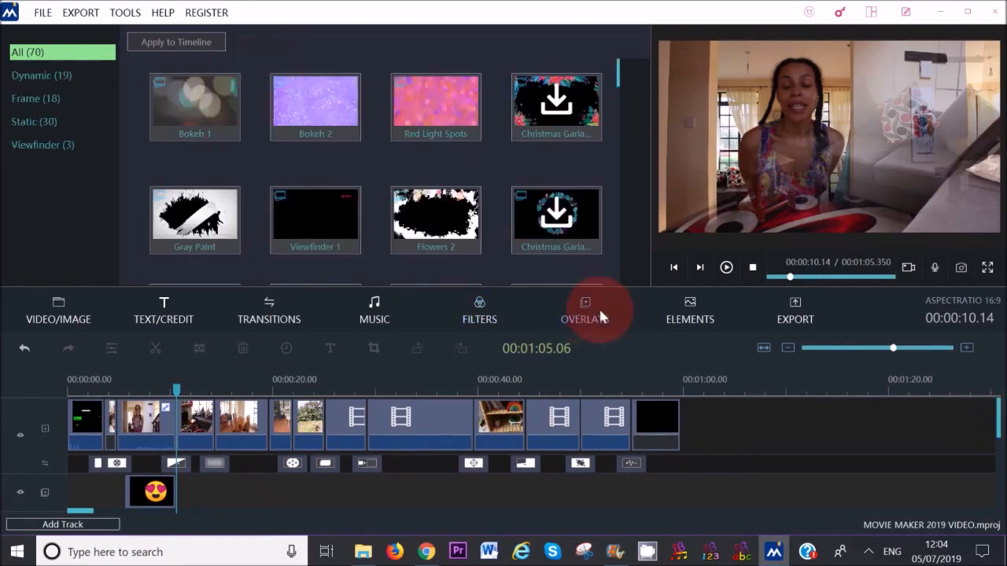
click(455, 98)
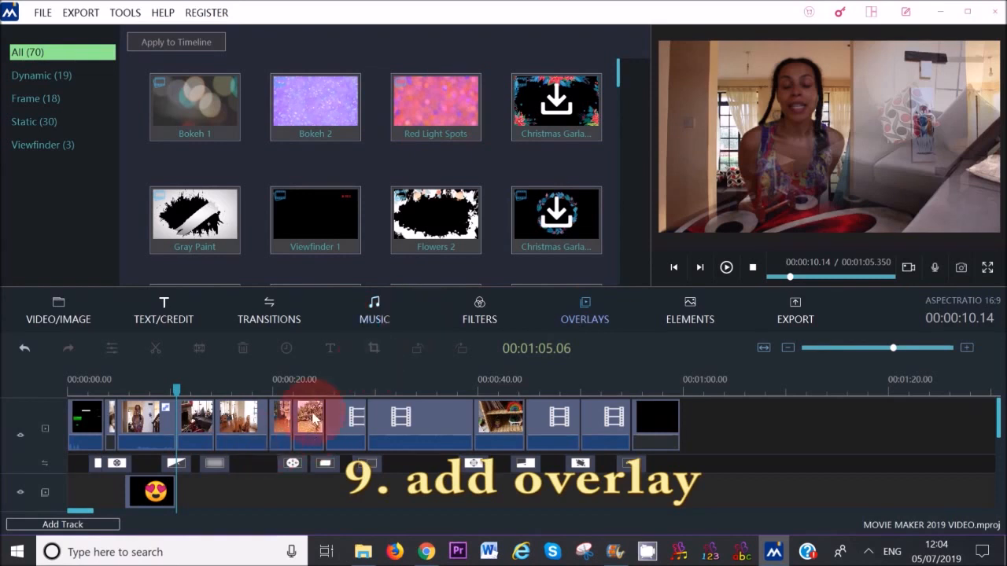
click(425, 101)
drag(253, 399, 217, 492)
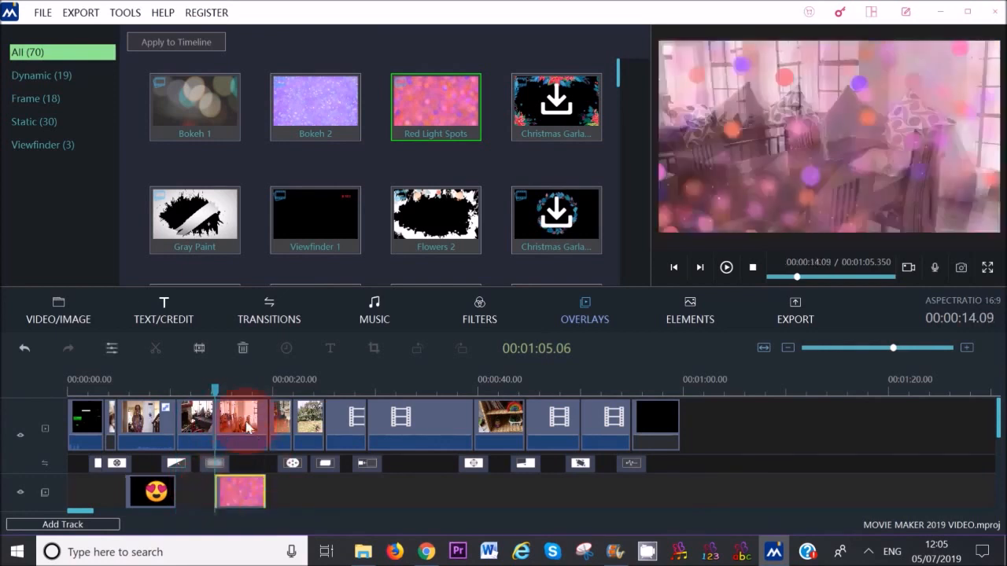
click(726, 267)
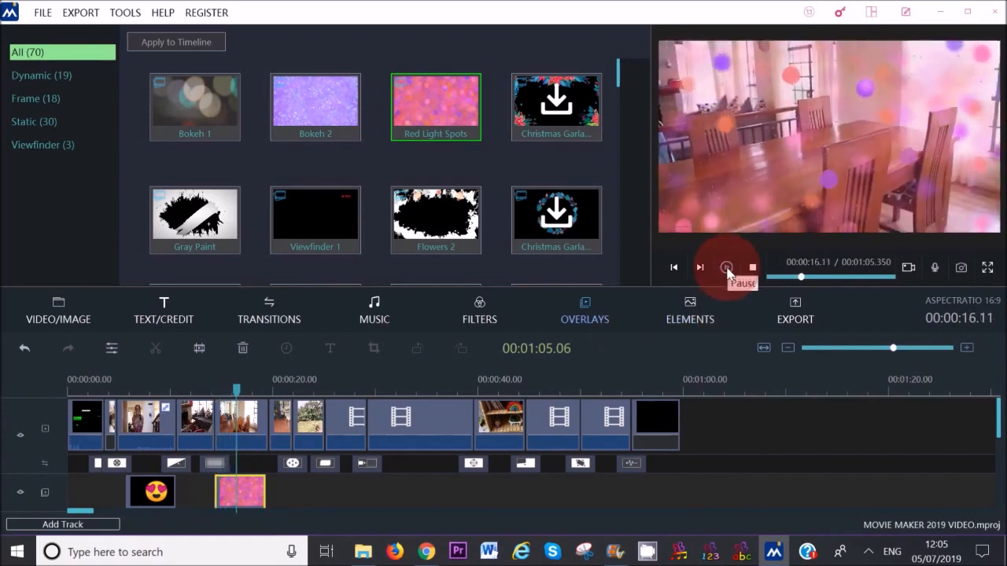
click(726, 267)
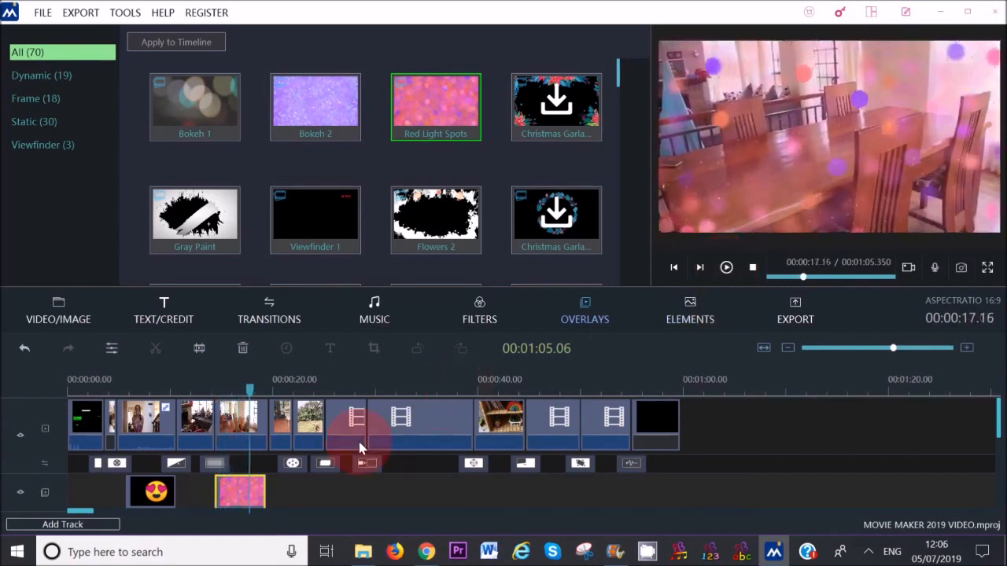
Set the opacity of the Red Light Spots overlay to 45.
double_click(238, 490)
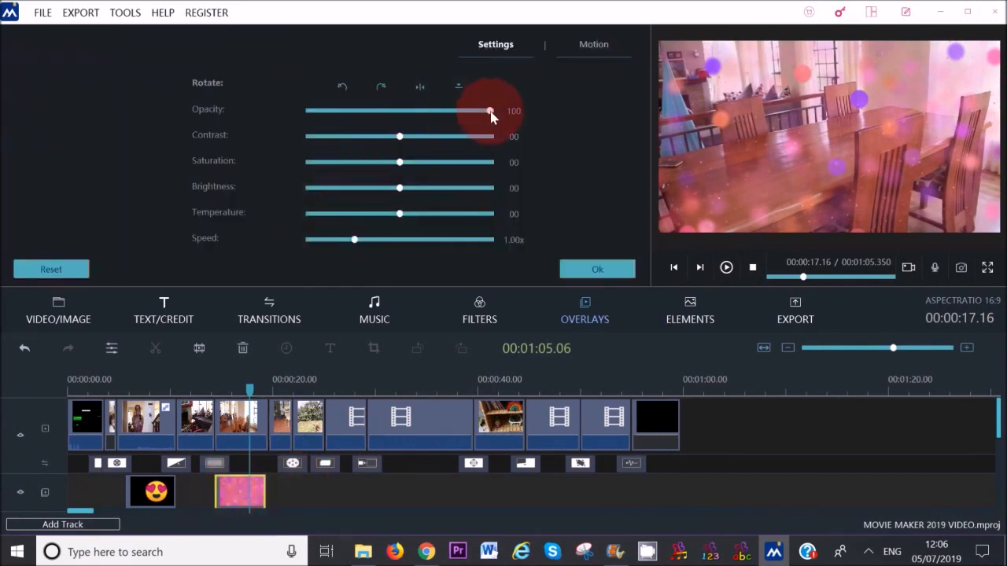
drag(485, 117, 391, 115)
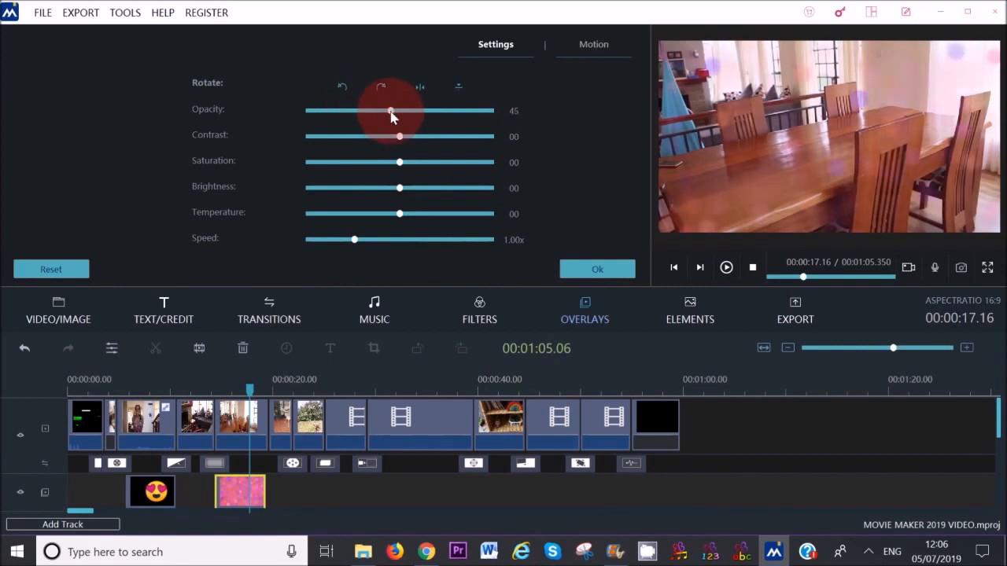
click(595, 269)
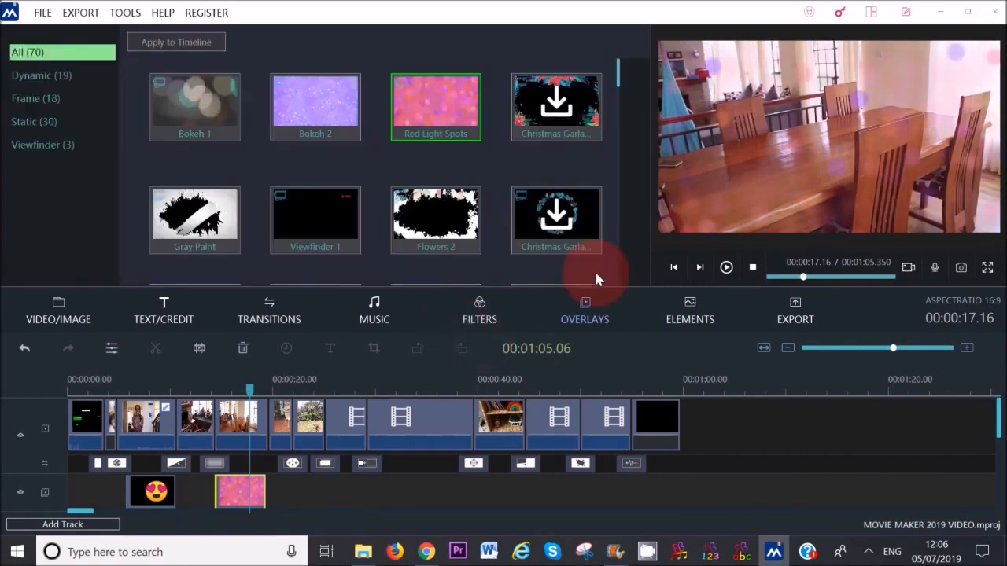
Add the Emoji1 element to the overlay track at about 5 s and shrink it into the video frame's lower-left corner.
click(691, 313)
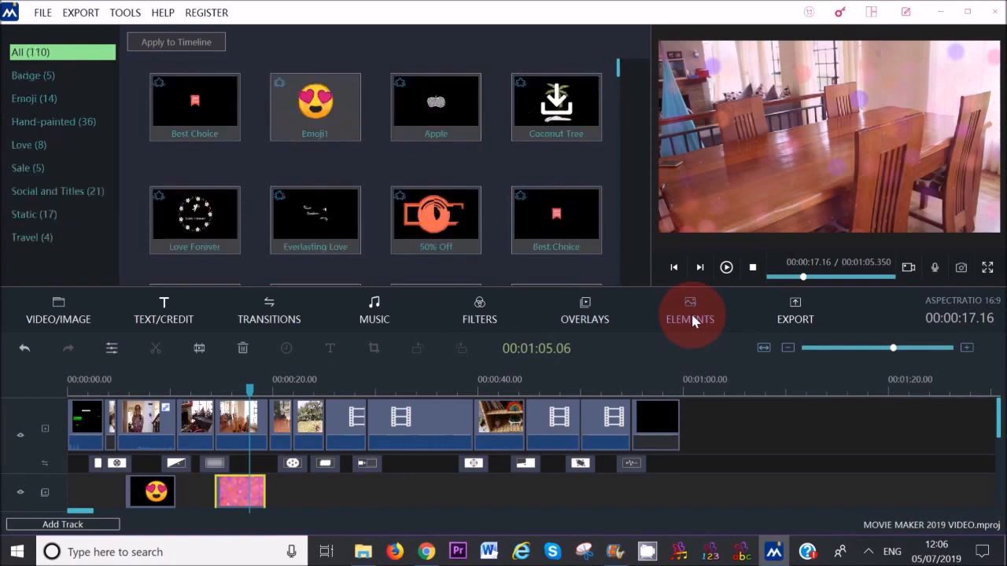
click(321, 117)
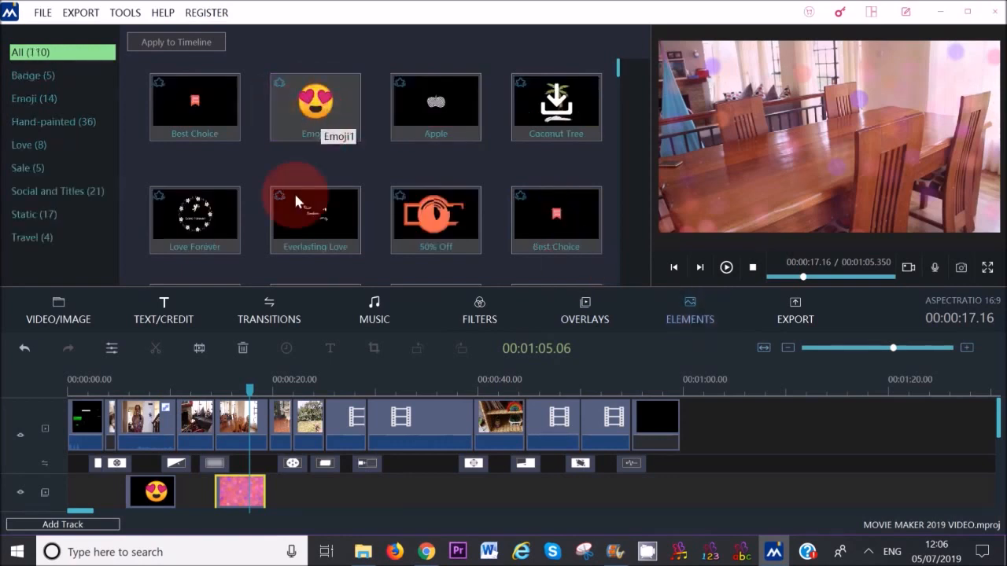
click(120, 387)
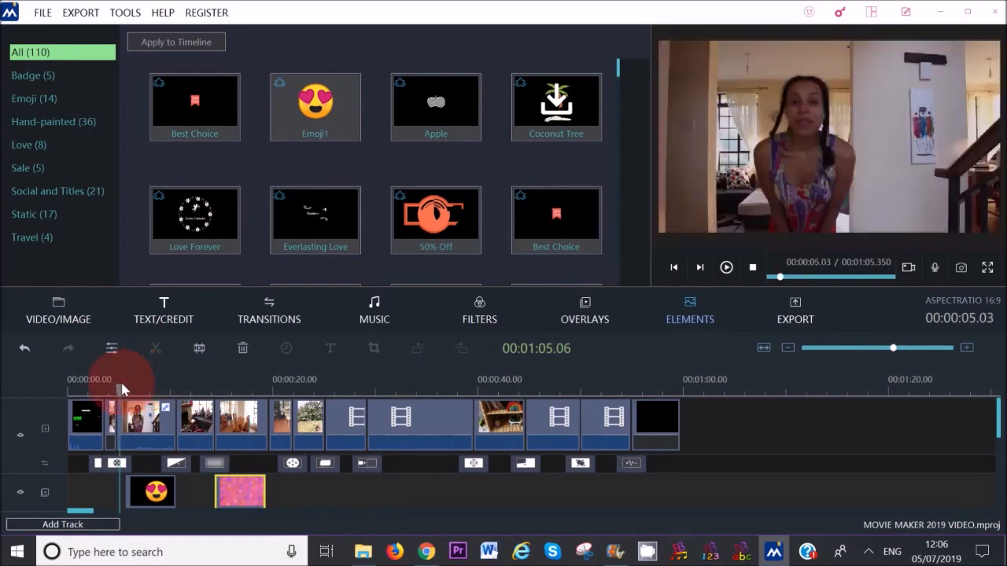
click(132, 427)
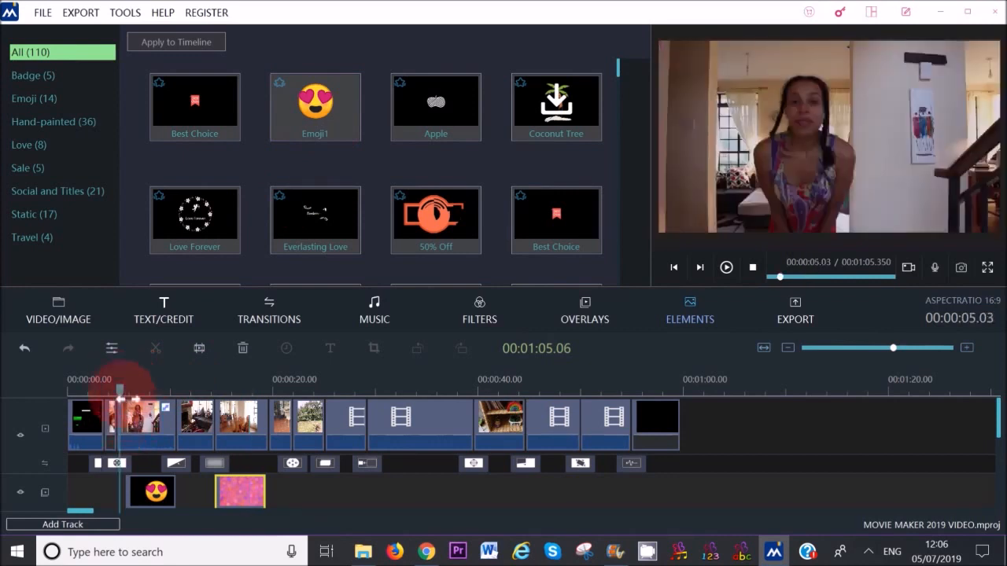
click(326, 116)
drag(327, 116, 134, 489)
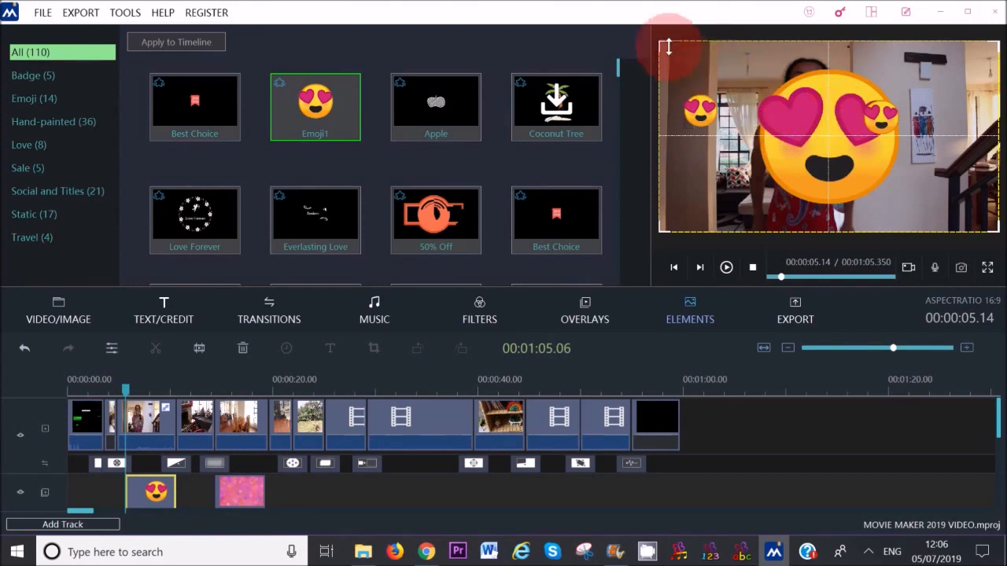
drag(660, 40, 702, 192)
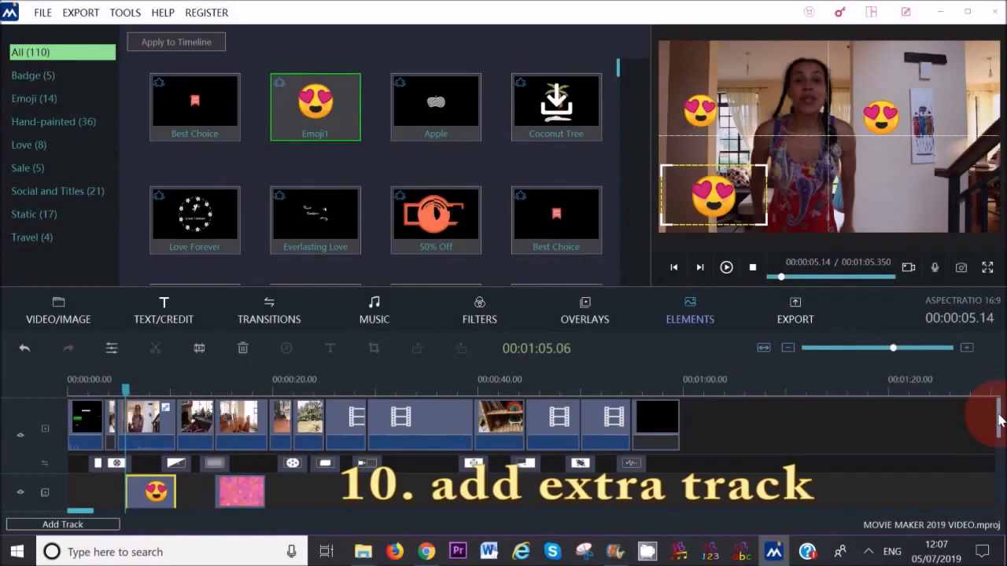
Add an extra overlay media track to the timeline.
drag(999, 417, 1000, 442)
click(62, 525)
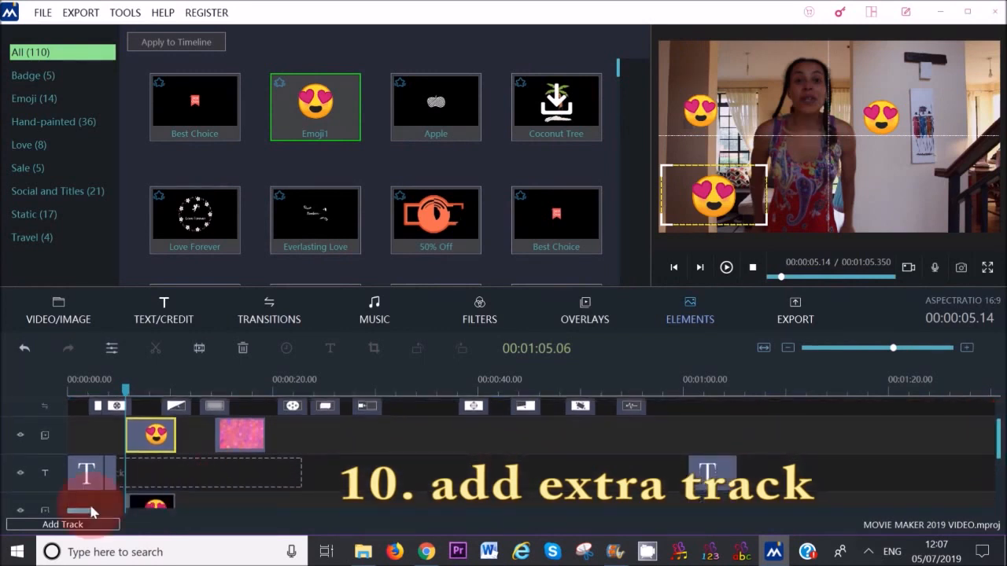
click(61, 525)
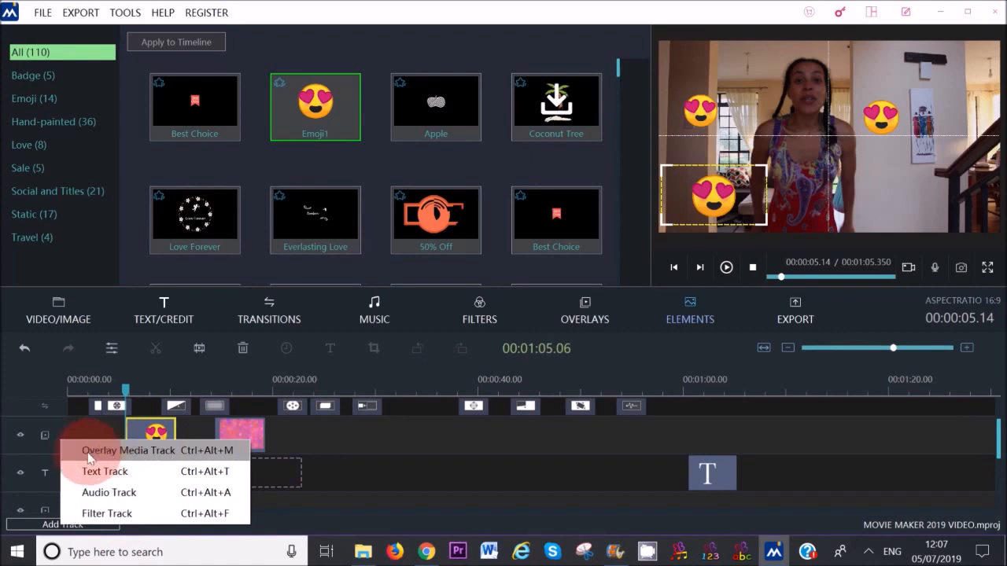
click(162, 451)
scroll(204, 444, down, 2)
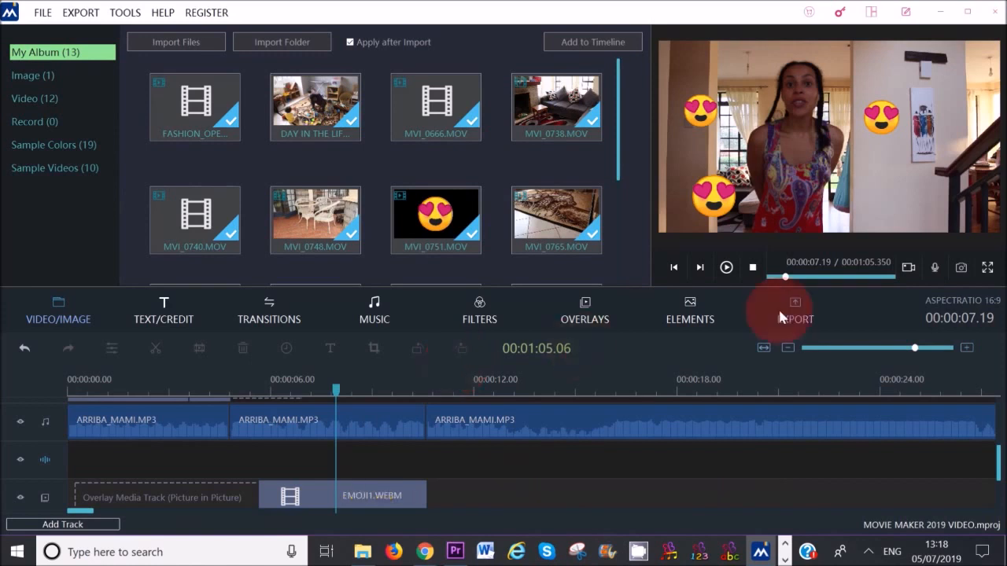
Record a microphone voiceover starting at about 7 s and move the recorded clip farther along its track.
click(936, 268)
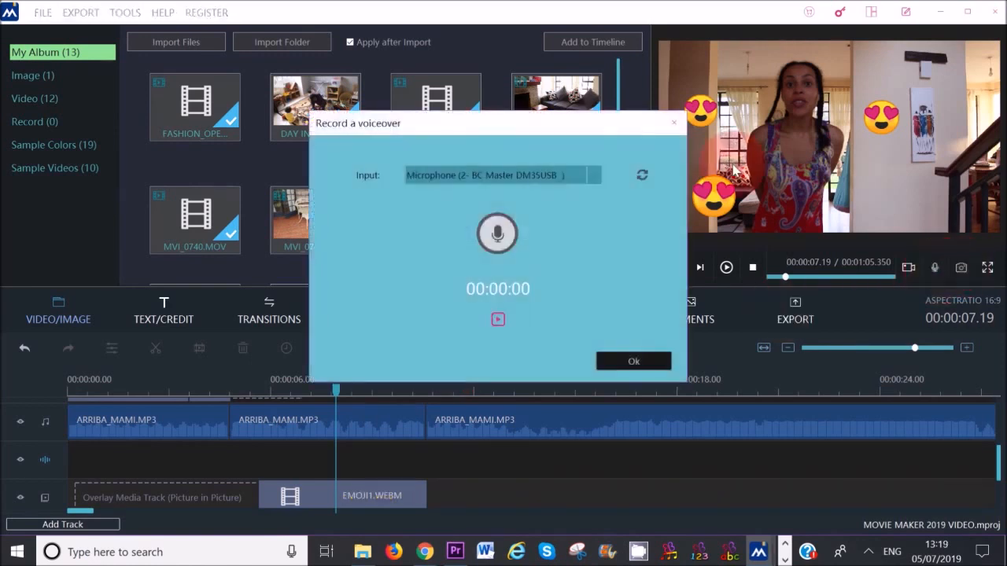
click(498, 321)
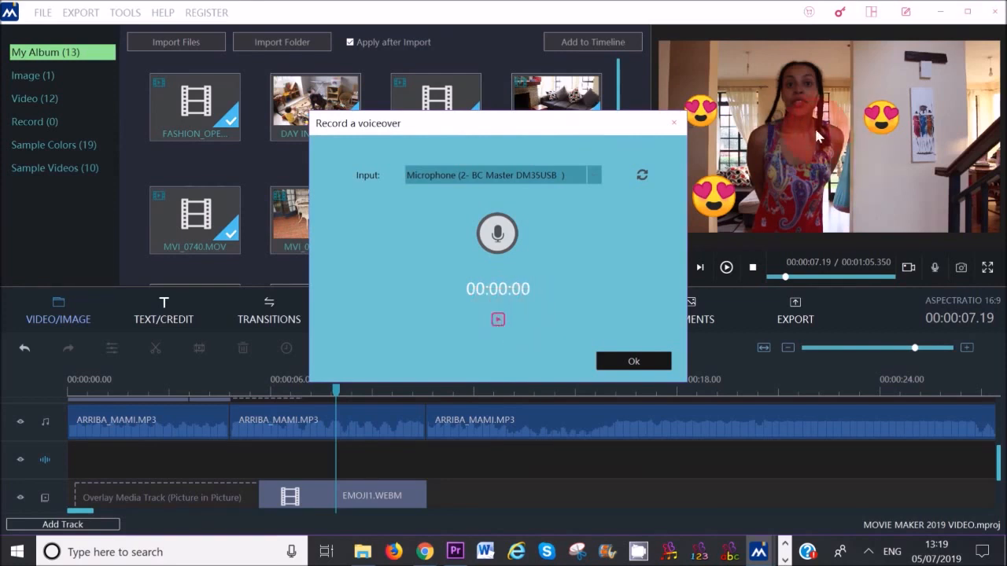
click(500, 237)
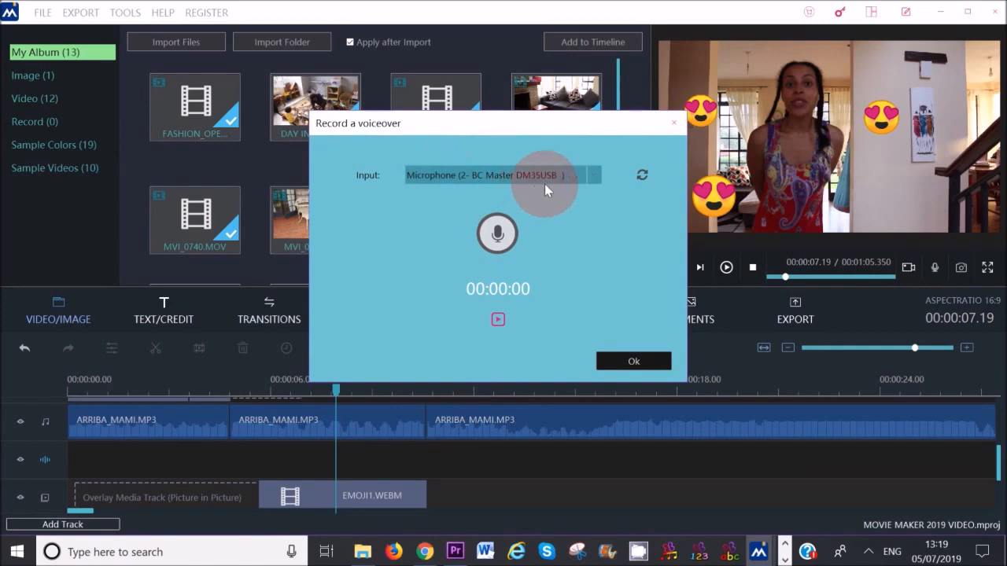
click(497, 236)
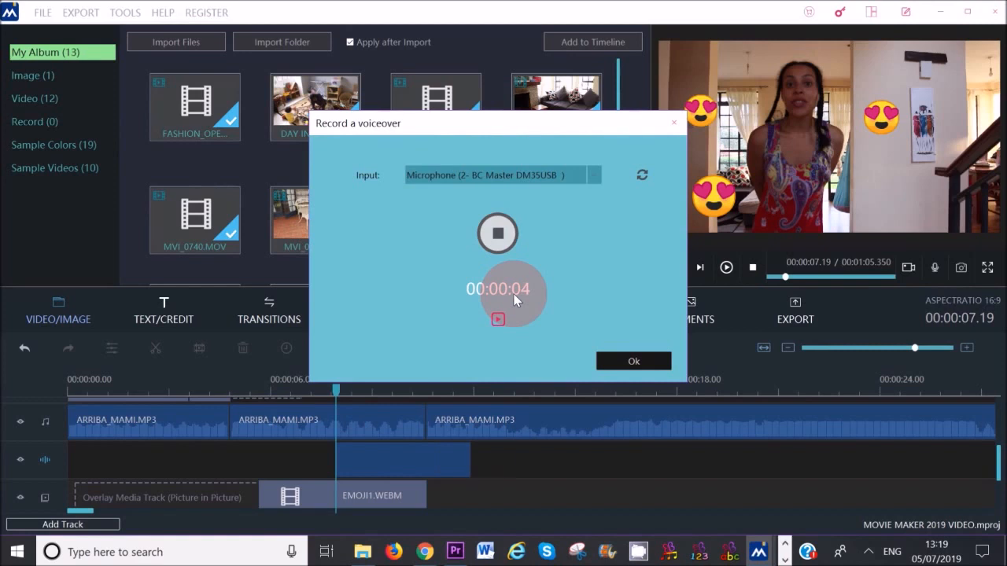
click(629, 360)
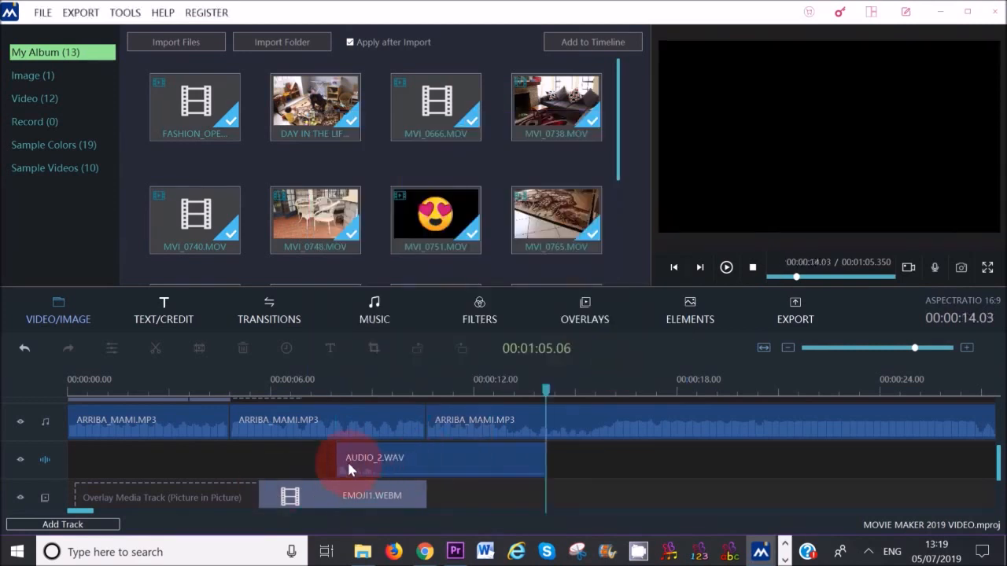
drag(426, 455, 688, 476)
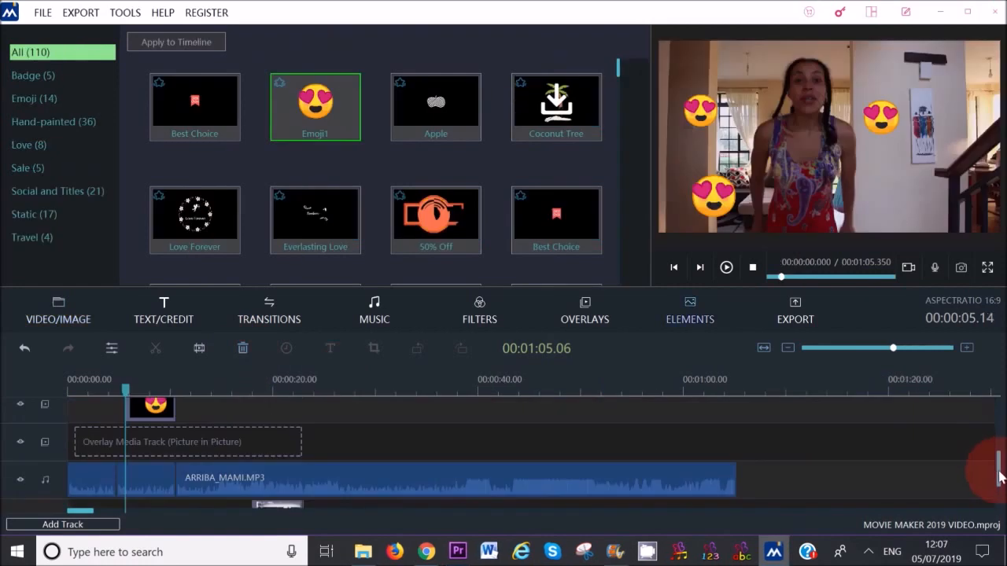
Export the video as MOVIE MAKER 2019 VIDEO in MKV format to the Videos folder, continuing with the trial version.
drag(998, 476, 992, 422)
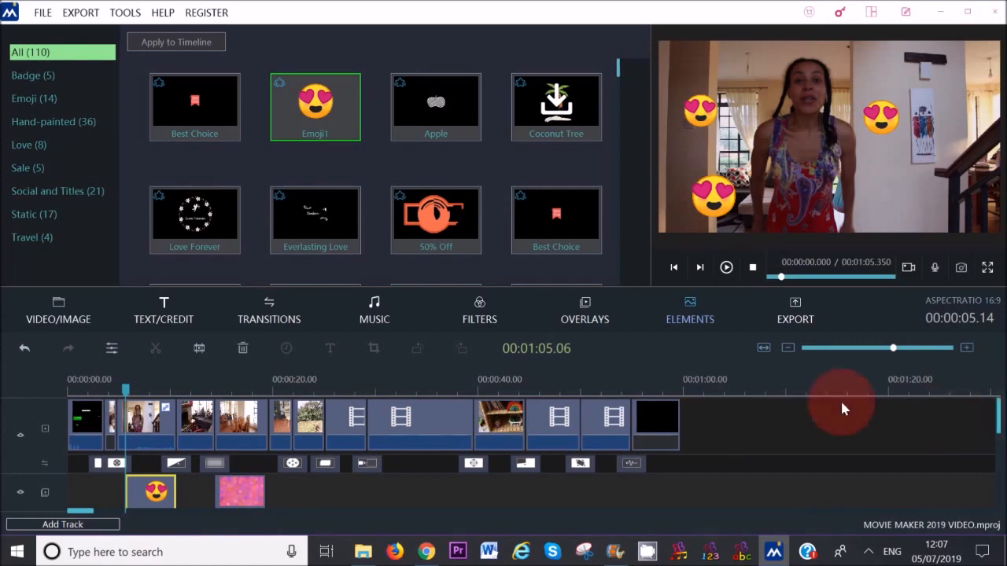
click(794, 317)
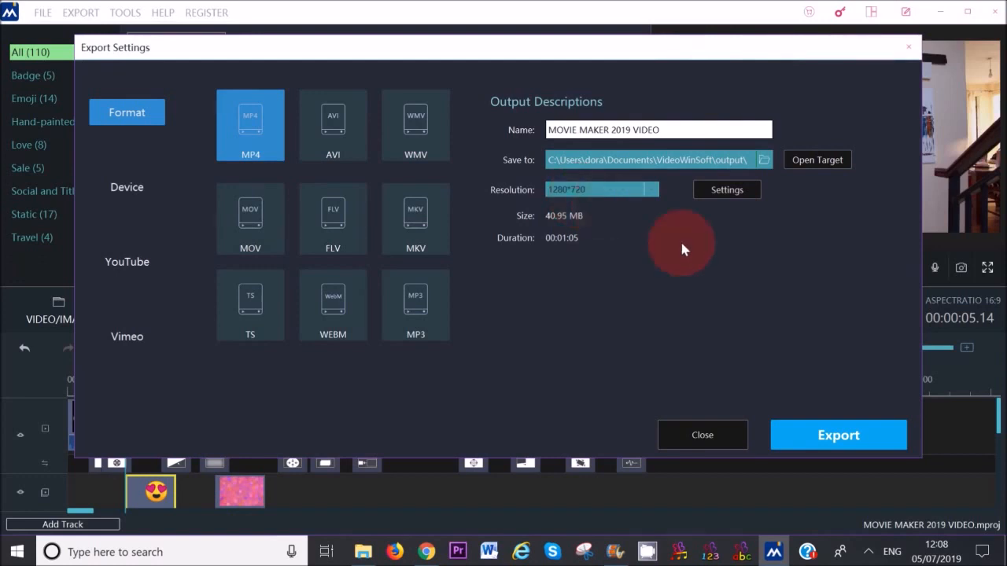
drag(675, 127, 549, 118)
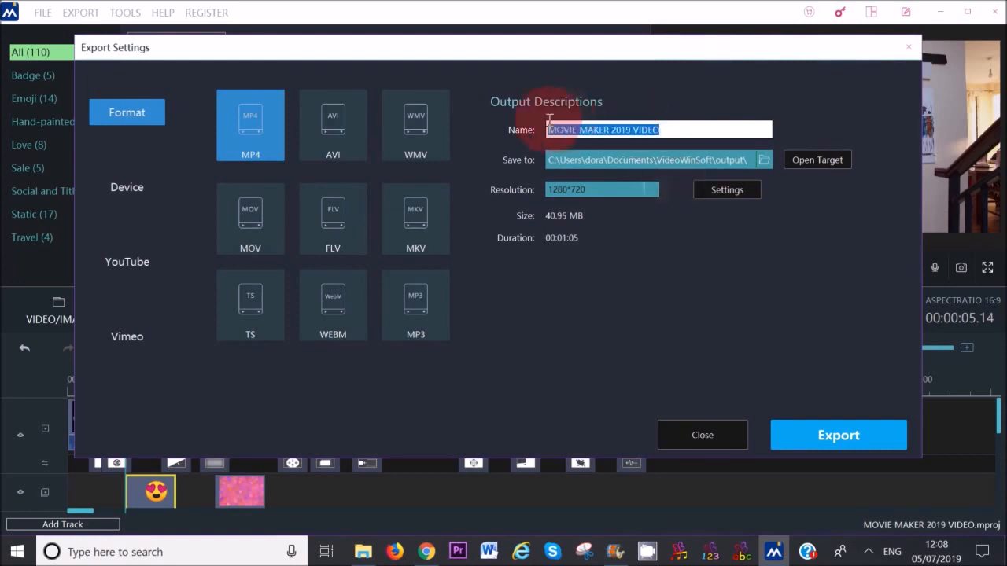
click(653, 93)
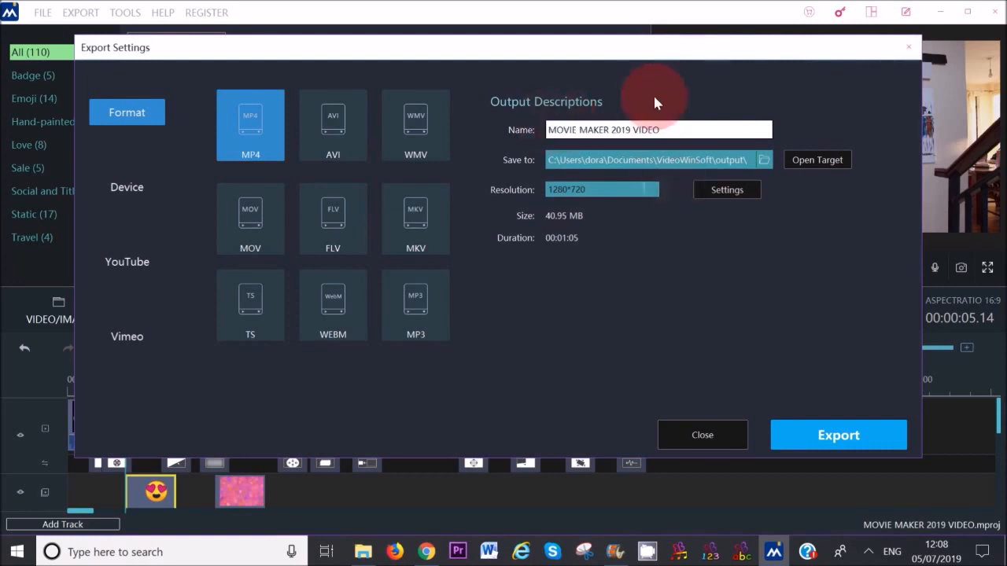
click(852, 438)
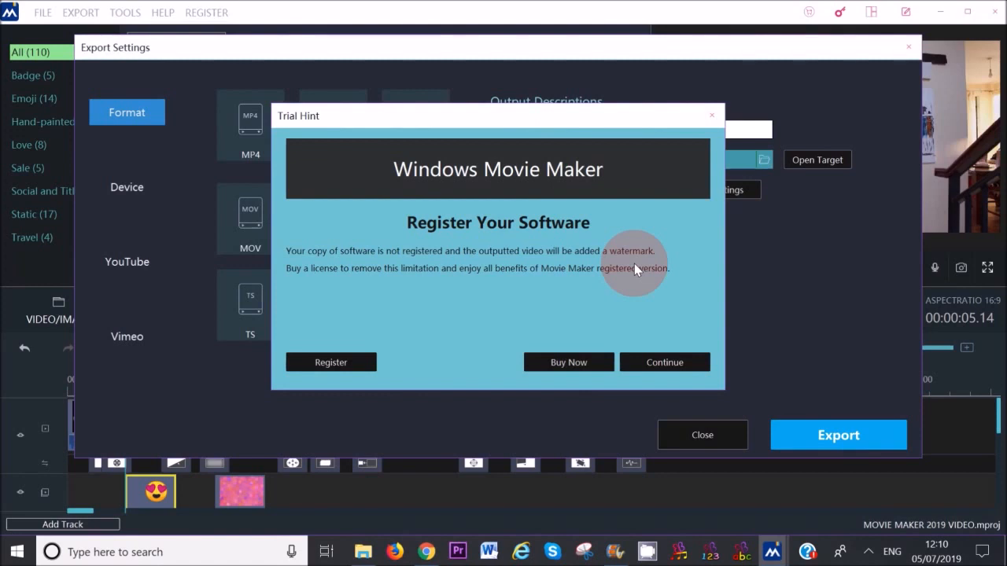
click(649, 358)
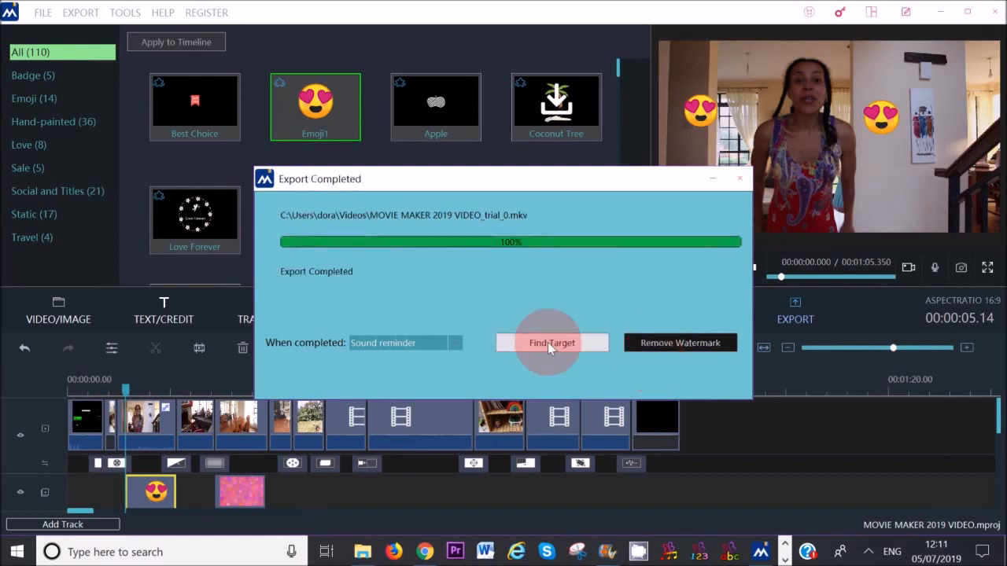
Locate the exported MOVIE MAKER 2019 VIDEO_trial_0 file in its folder and play it to check the result.
click(548, 343)
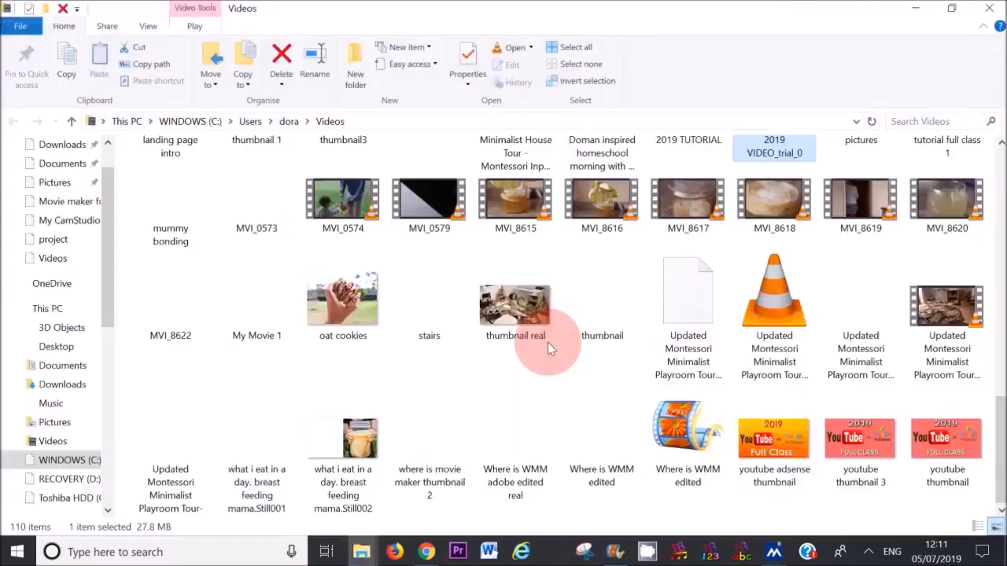
scroll(548, 348, up, 3)
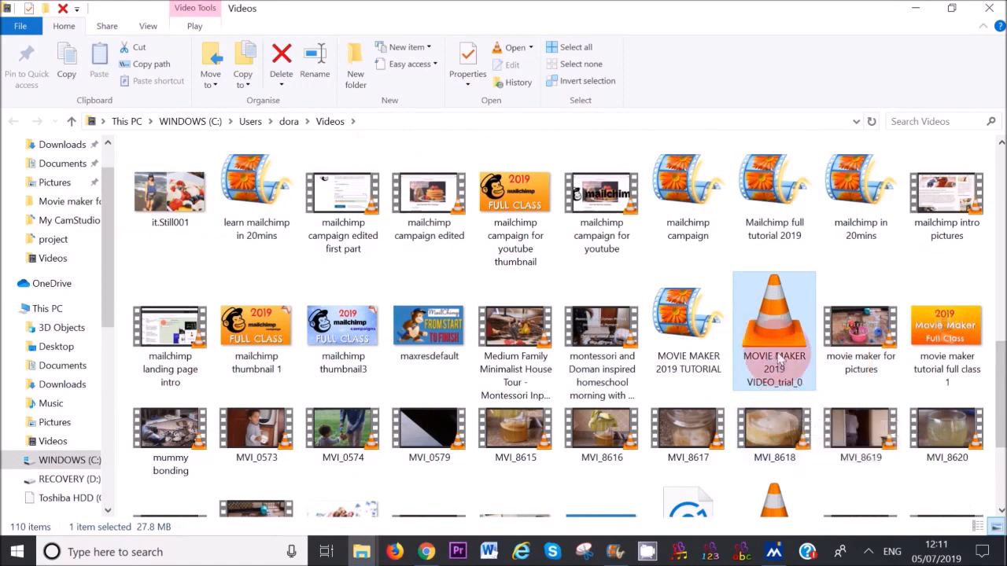
double_click(776, 354)
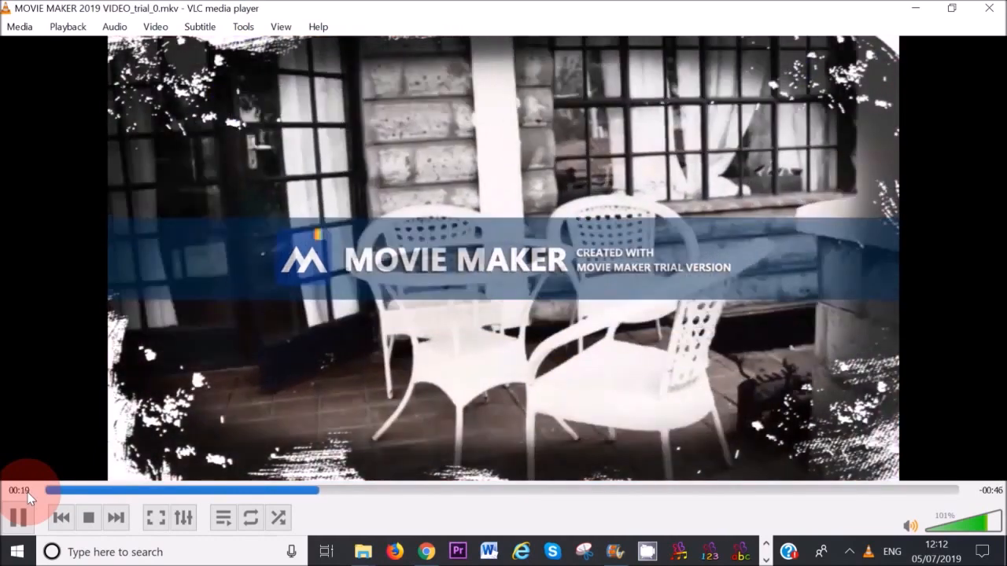
Switch back to Movie Maker, save the project as MOVIE MAKER 2019 VIDEO.mproj and close the program, saving the changes.
click(773, 551)
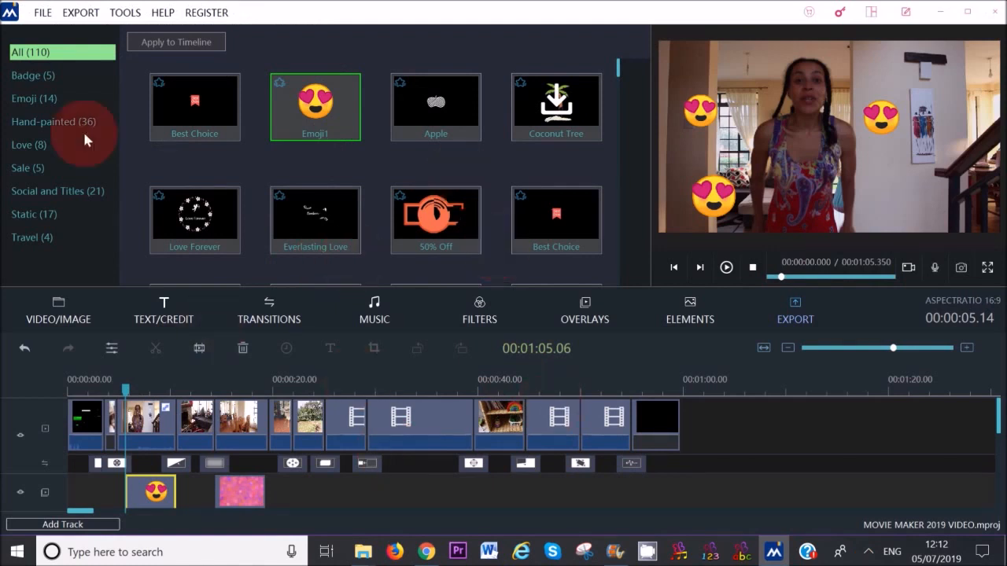
click(43, 13)
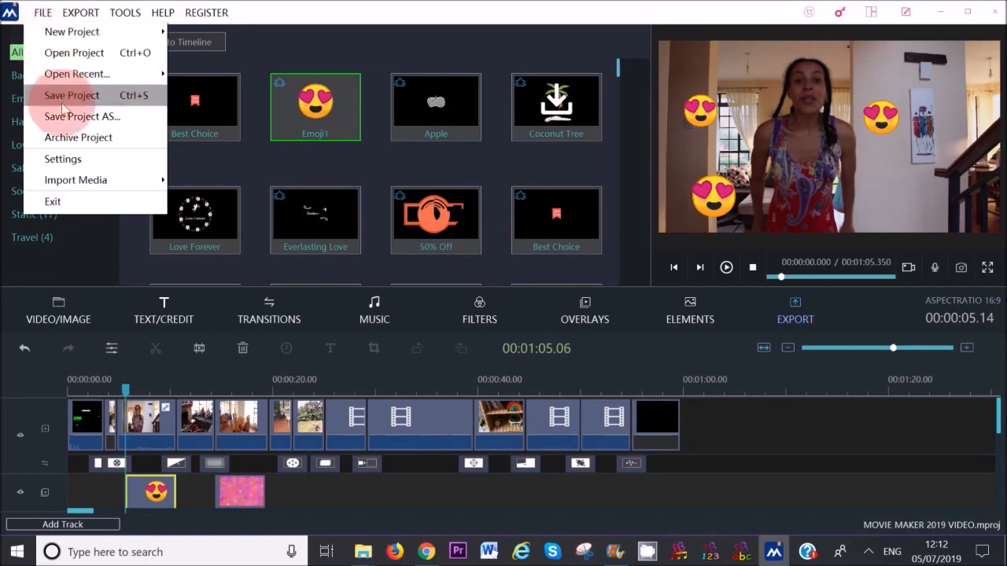
click(89, 118)
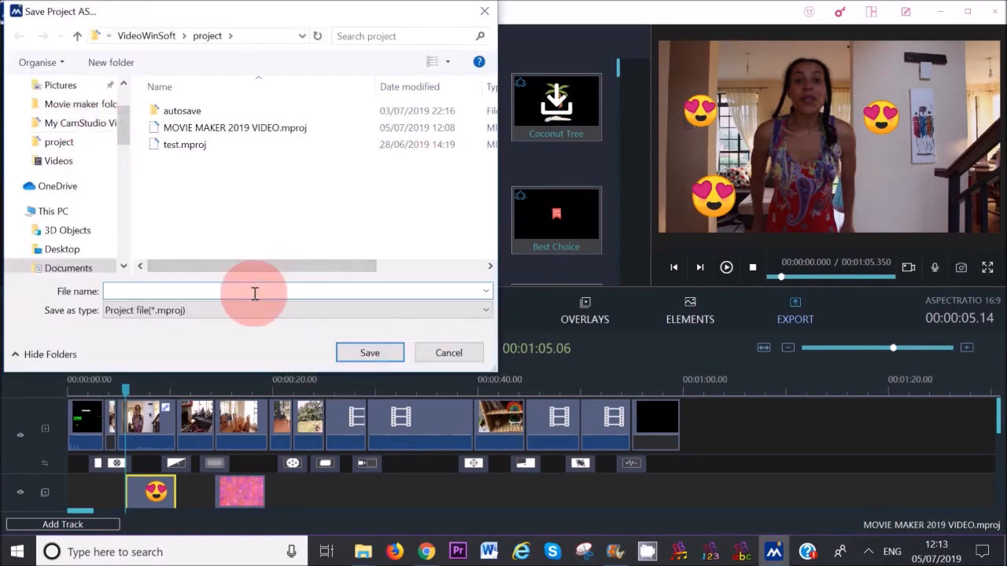
click(255, 133)
click(356, 354)
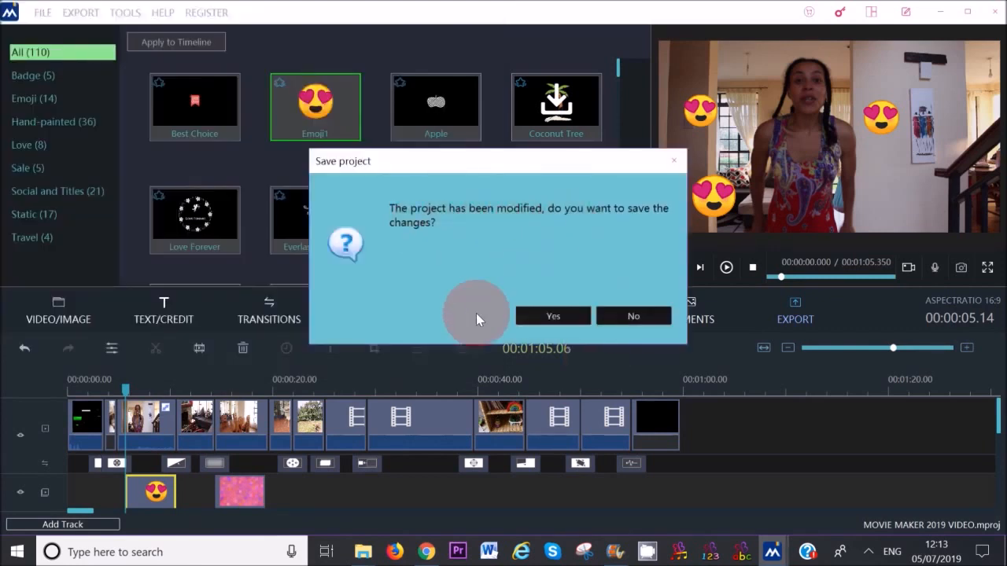
click(539, 322)
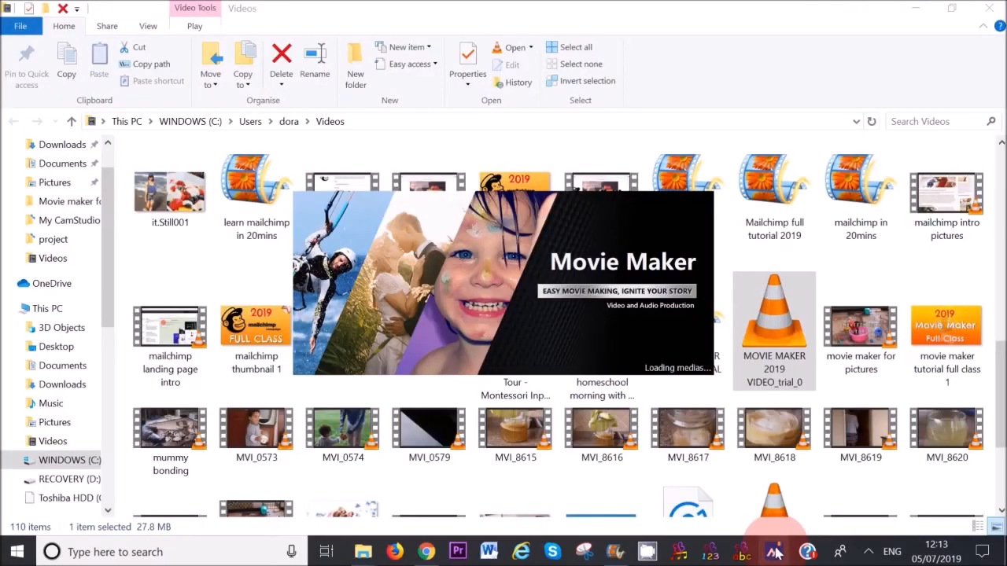
Relaunch Movie Maker and reopen the recent project MOVIE MAKER 2019 VIDEO.
click(775, 552)
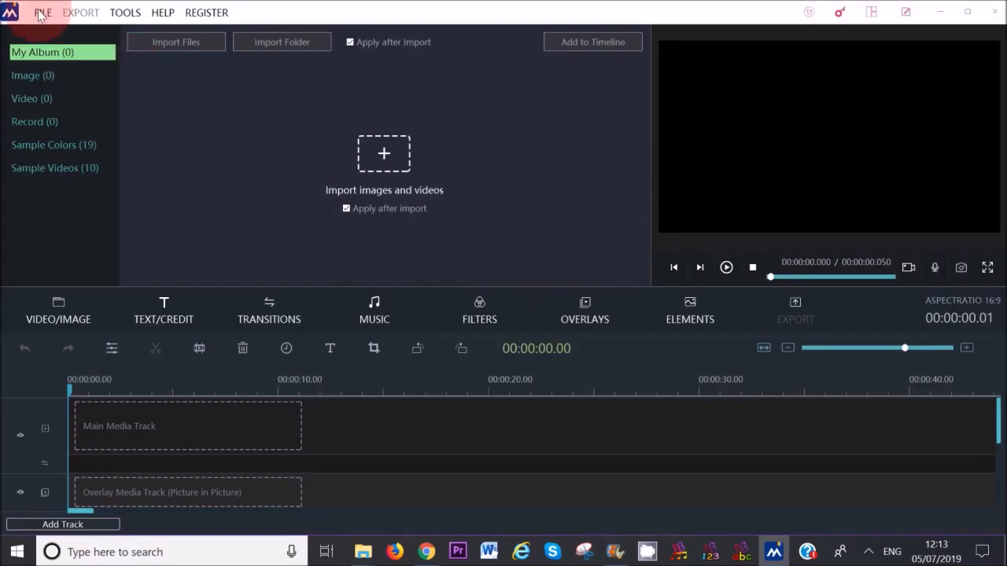
click(41, 13)
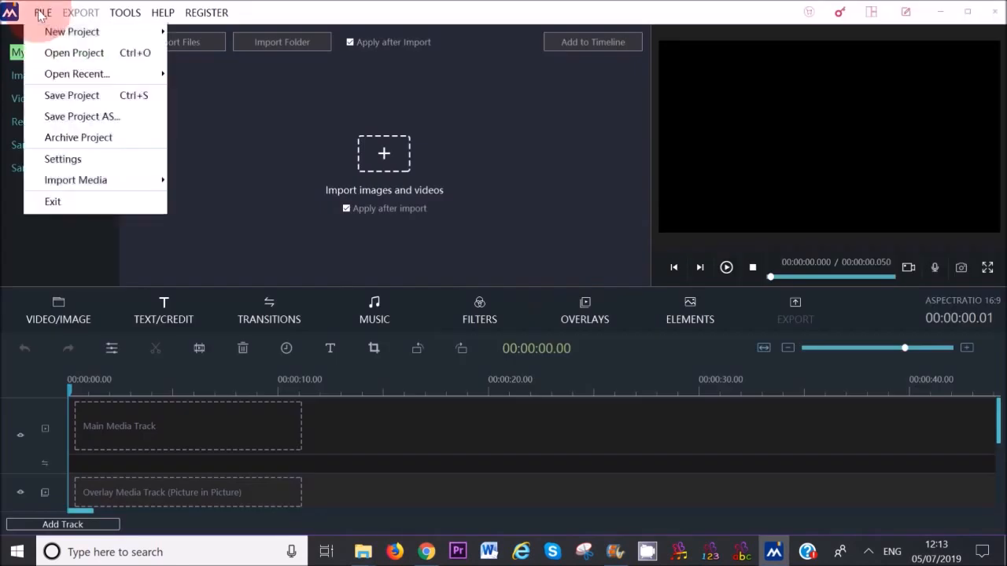
mouse_move(109, 77)
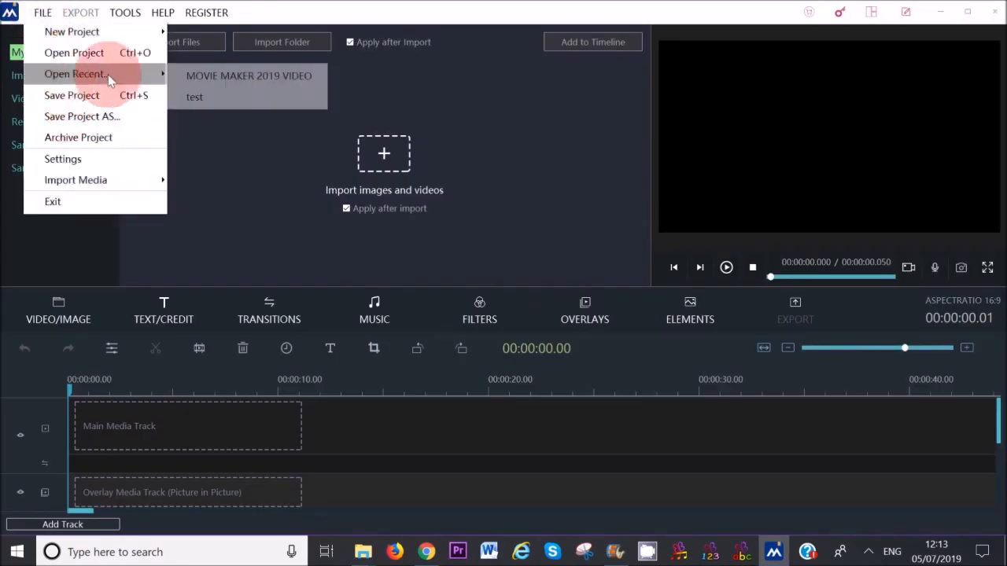
click(258, 76)
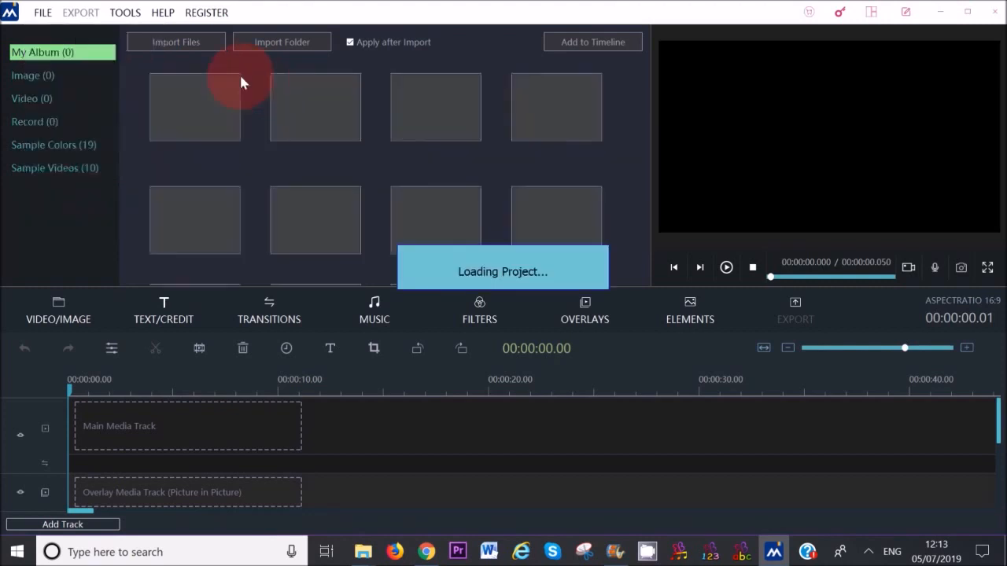